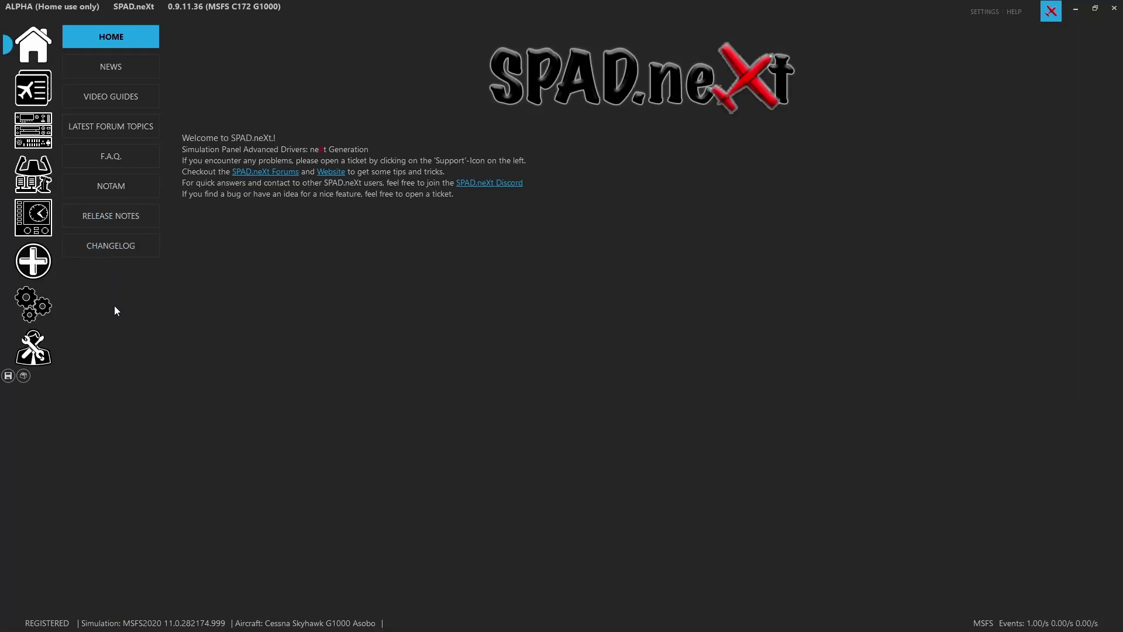
Open the SAITEK.BIP entry in Settings > Devices, with BIP and Virtual Power support on.
left_click(41, 319)
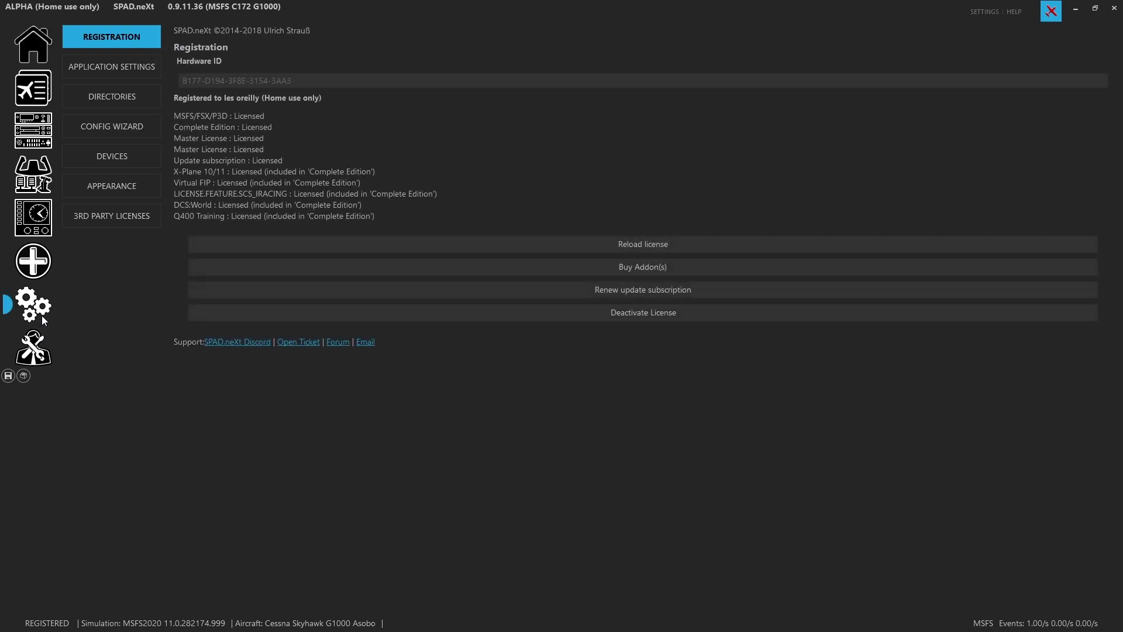
left_click(112, 152)
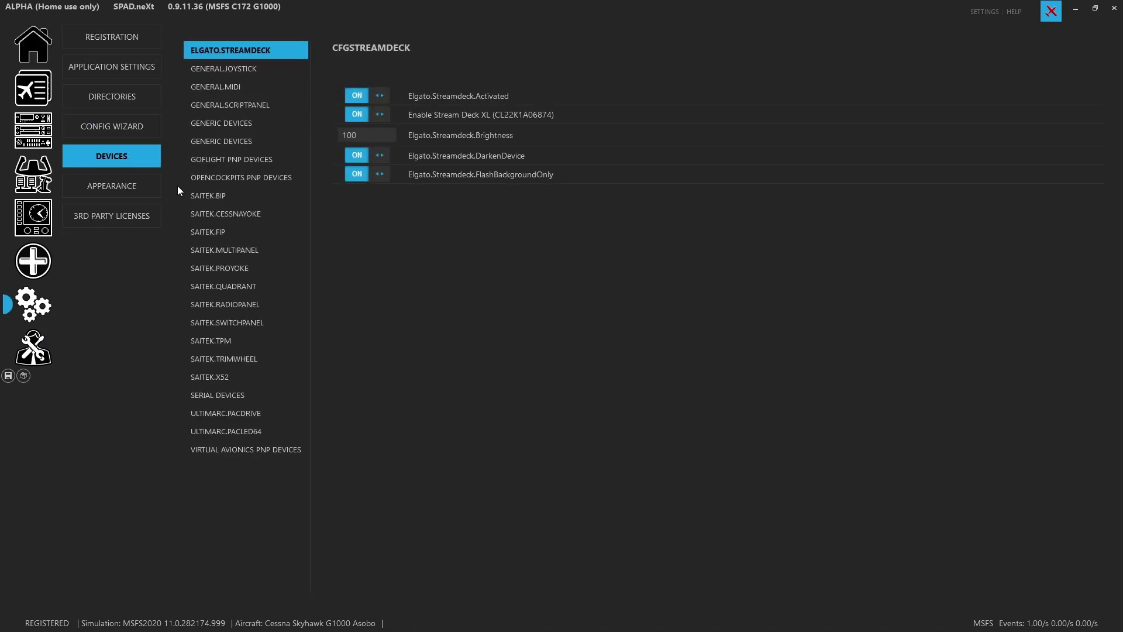
left_click(199, 199)
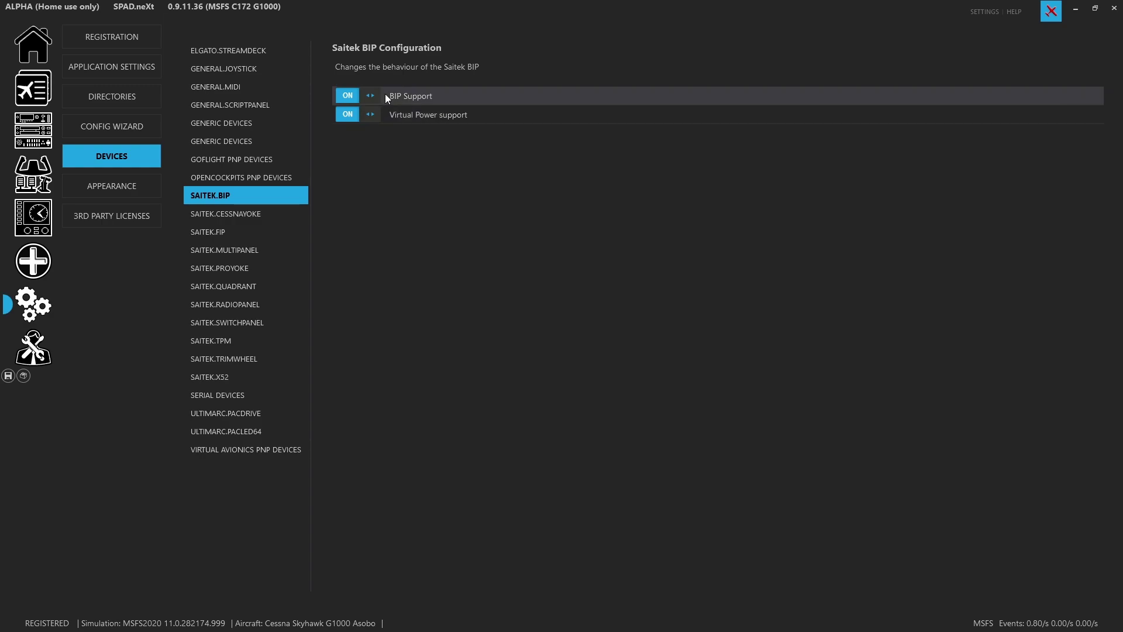
Show the power configuration of the BIP ((0)) [V] panel from the devices page.
left_click(33, 130)
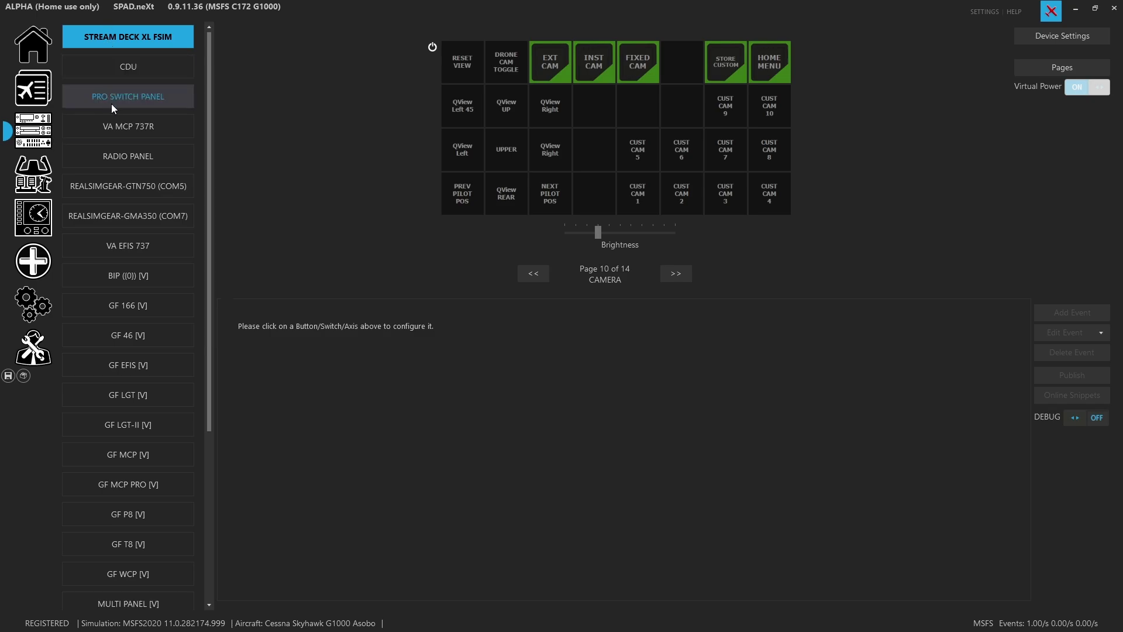
left_click(140, 276)
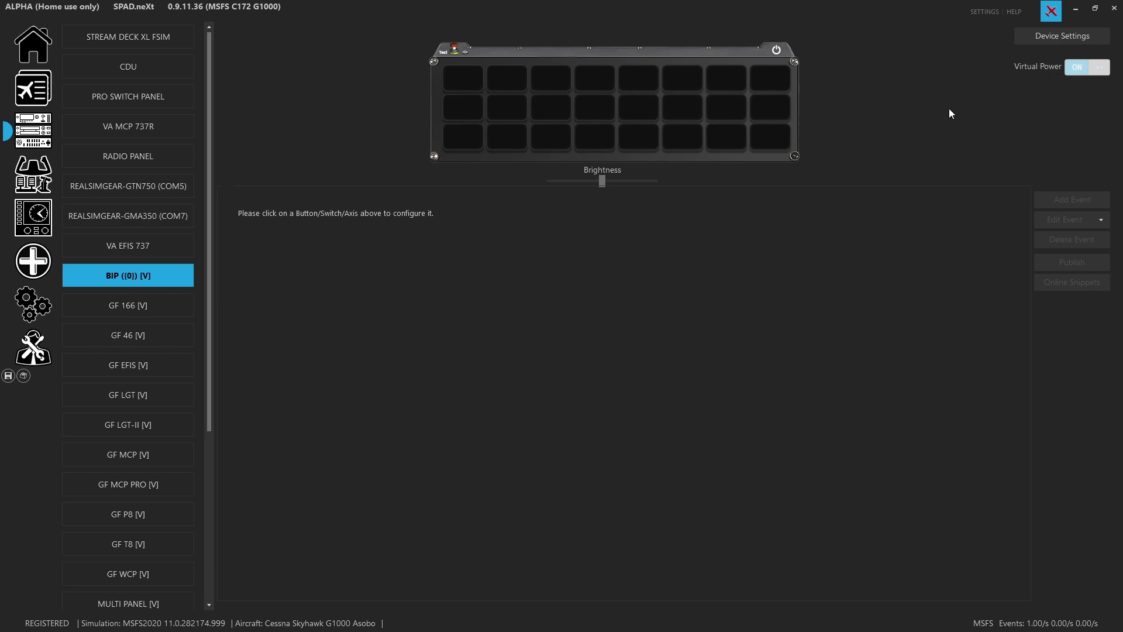
left_click(776, 50)
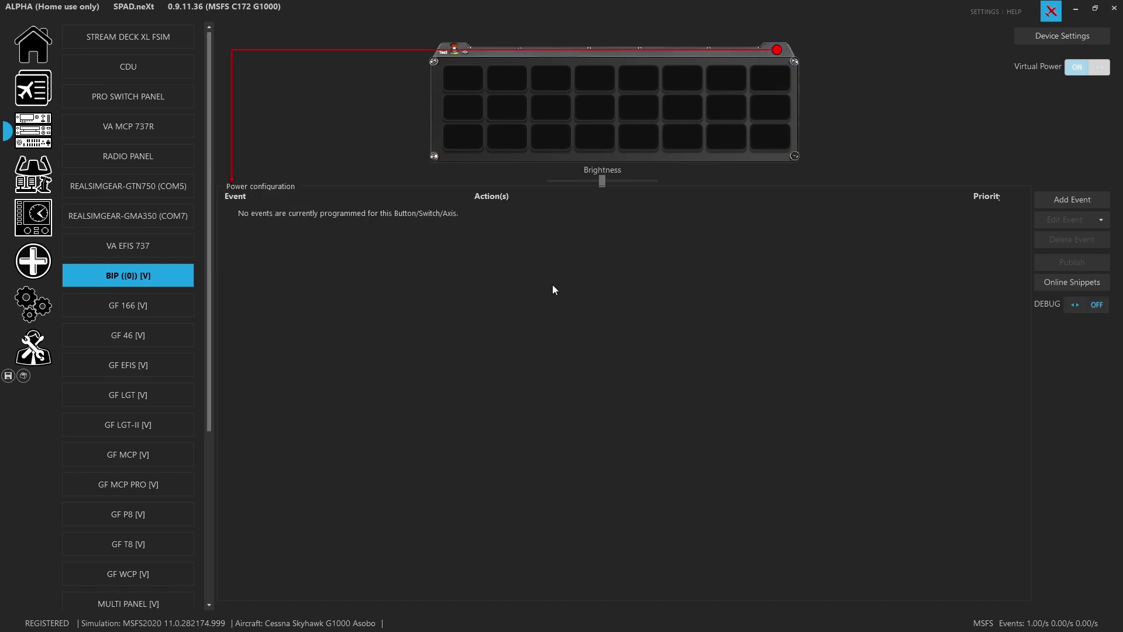
left_click(776, 51)
left_click(776, 50)
Create a new device power event and add a condition to it.
left_click(1055, 201)
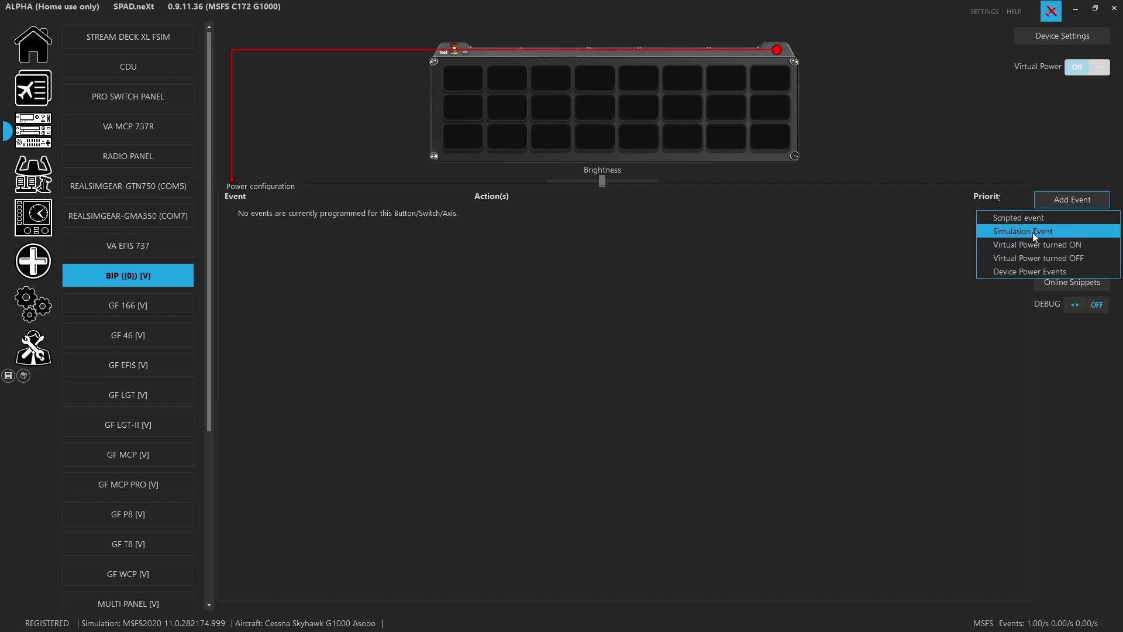
left_click(1017, 272)
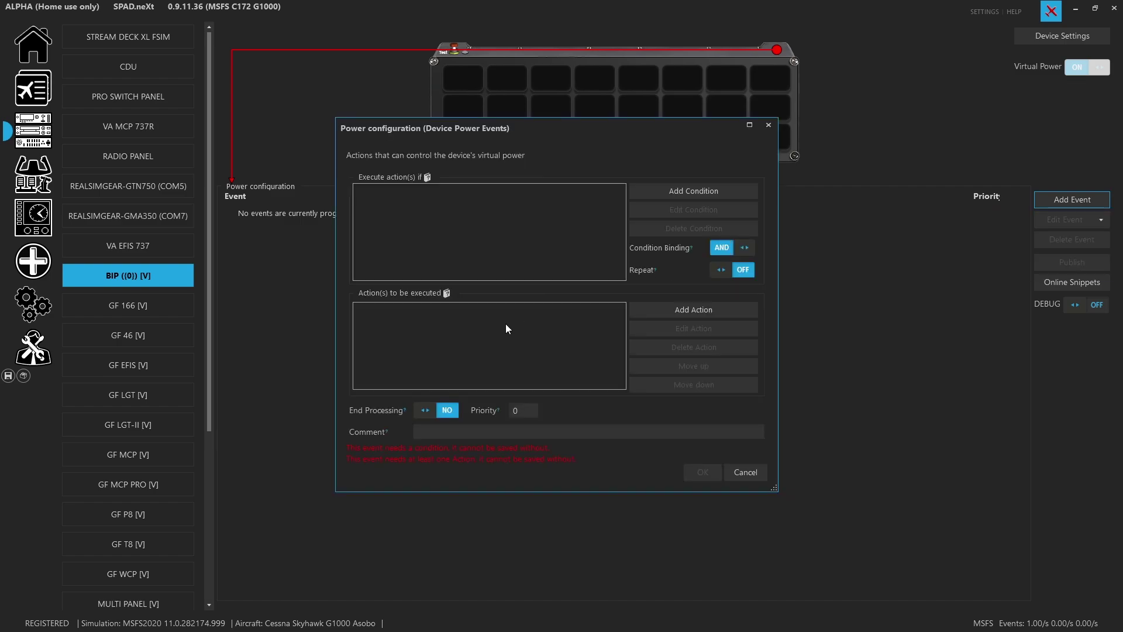
left_click(662, 196)
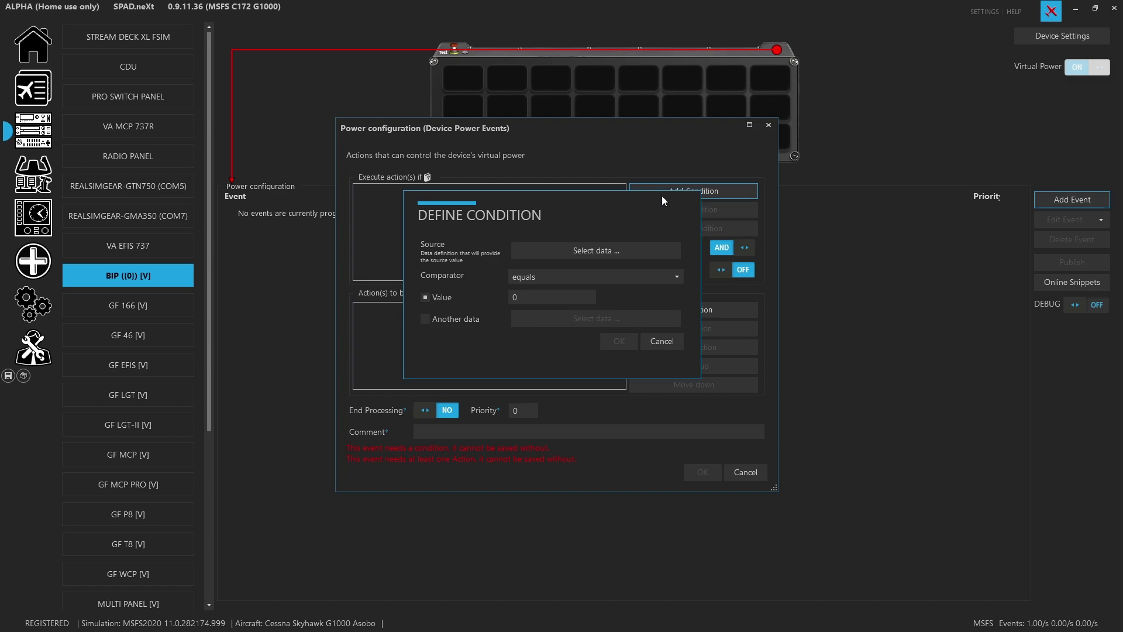
Search 'battery', filter to MSFS 2020, and use ELECTRICAL MASTER BATTERY:1 as the condition source.
left_click(585, 249)
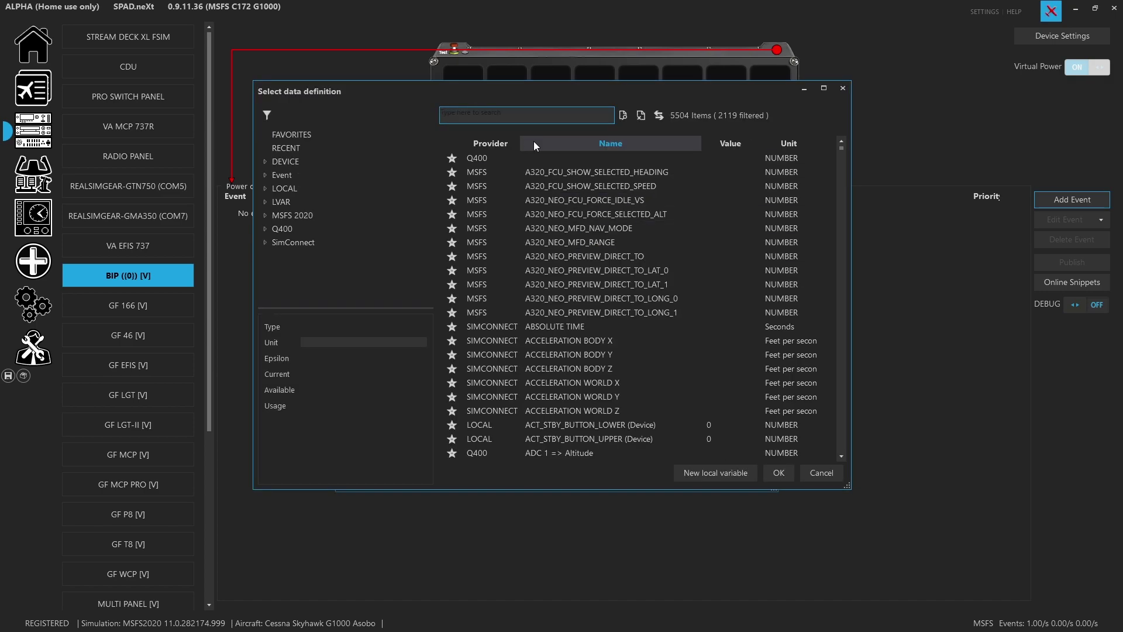
type("battery")
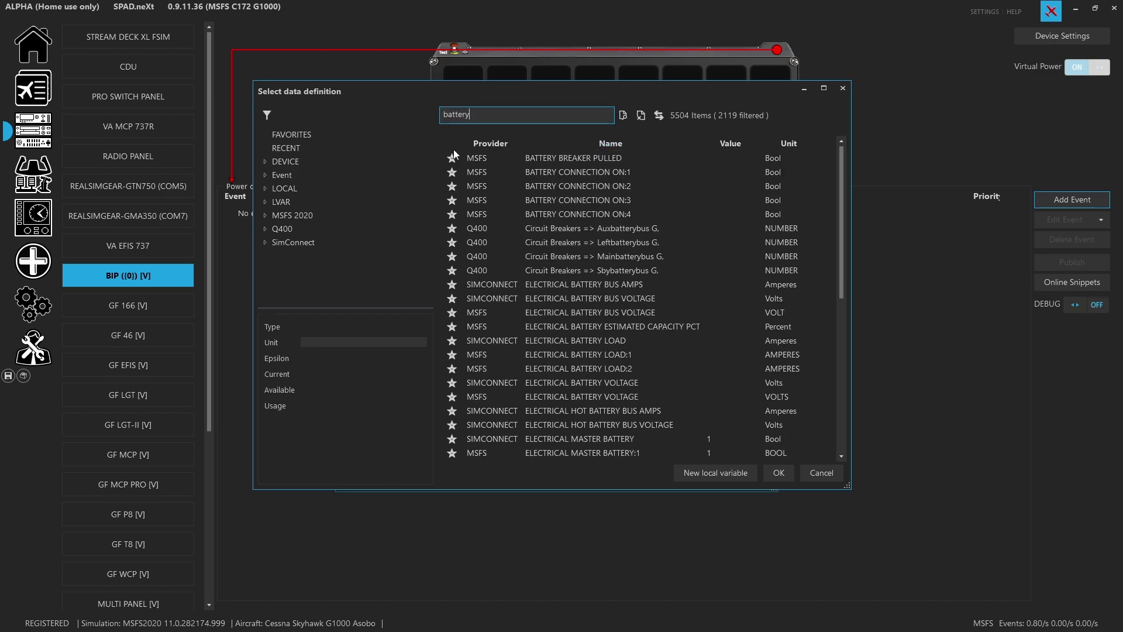
left_click(305, 245)
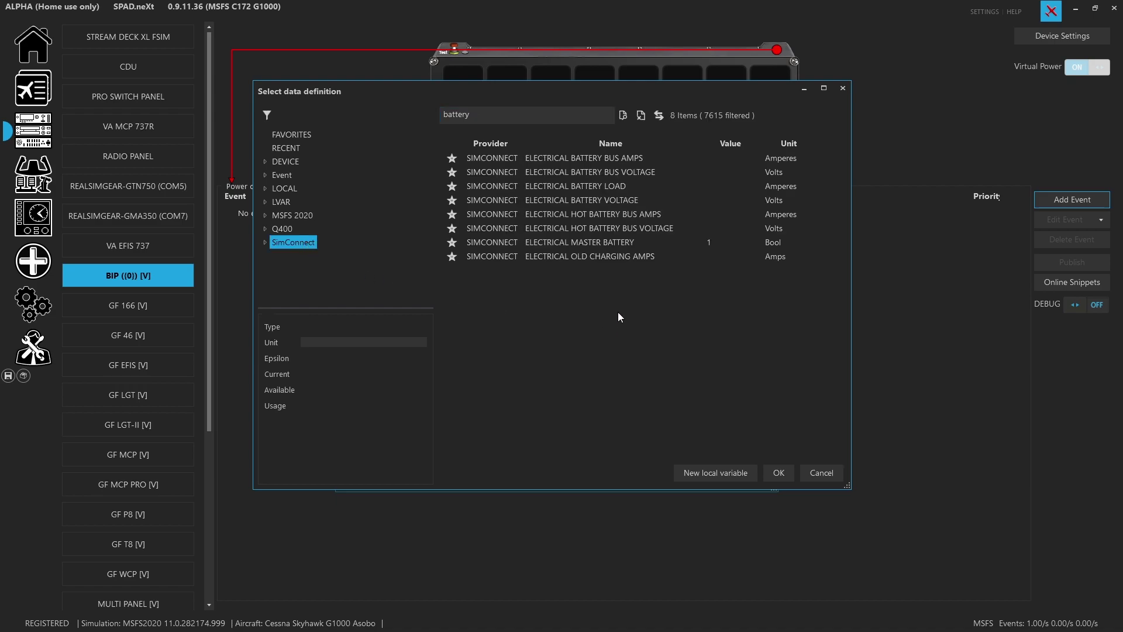
left_click(591, 241)
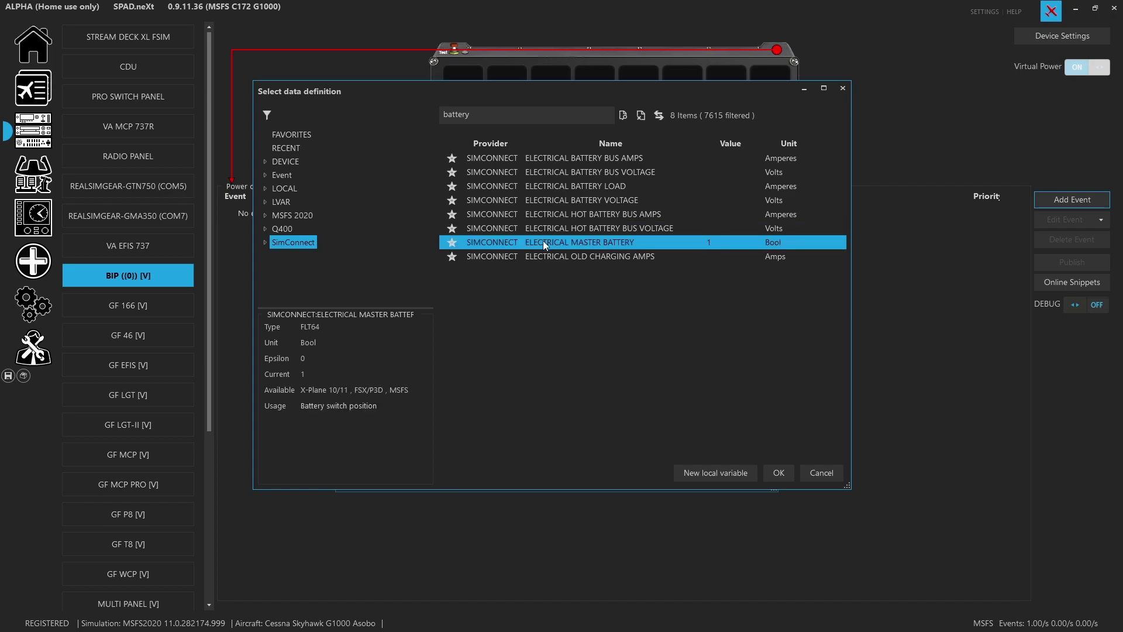
left_click(289, 217)
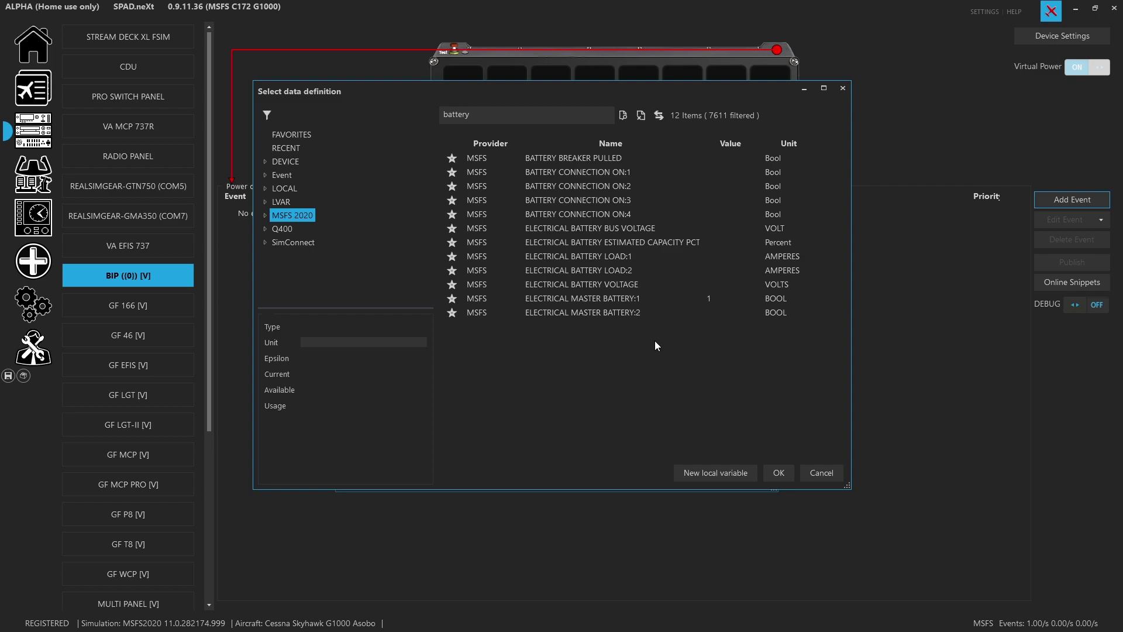
left_click(624, 299)
left_click(621, 311)
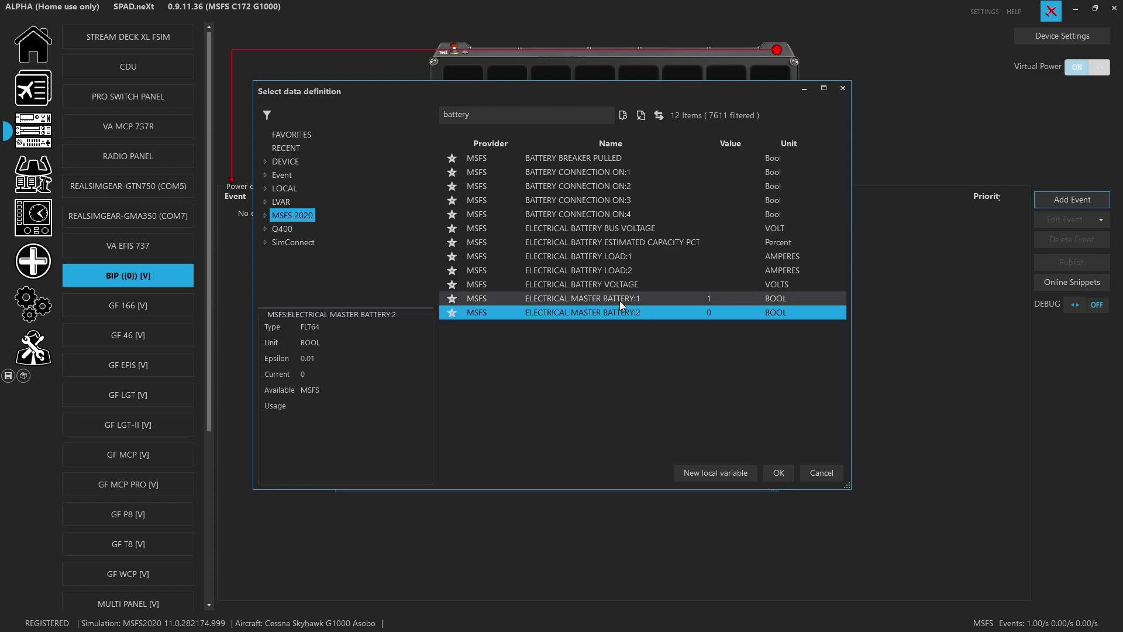
left_click(620, 300)
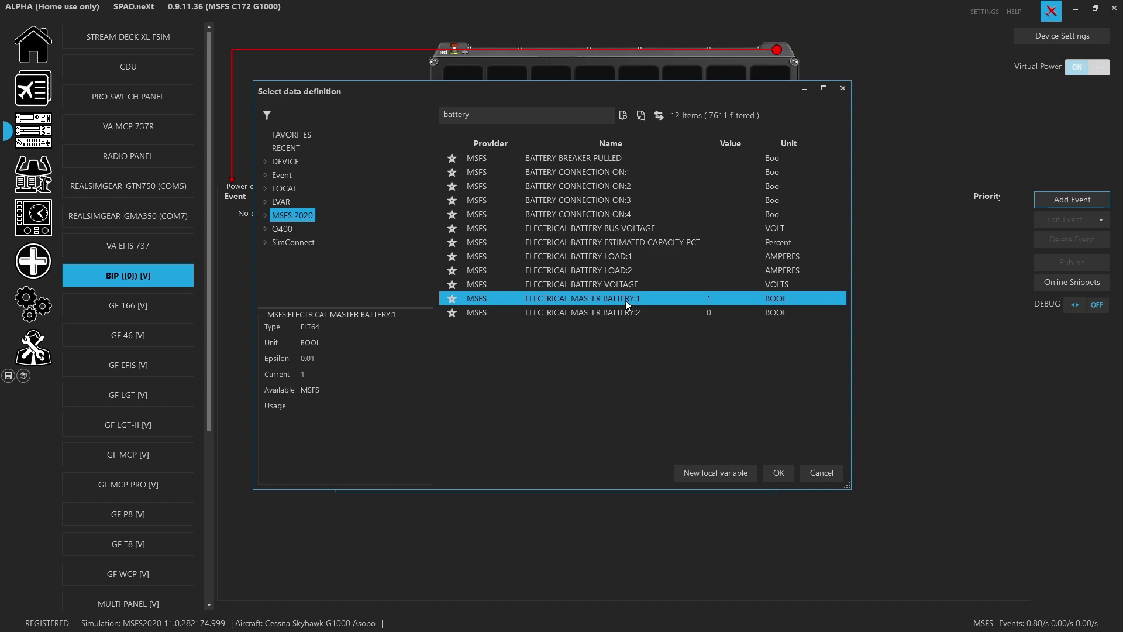
double_click(592, 299)
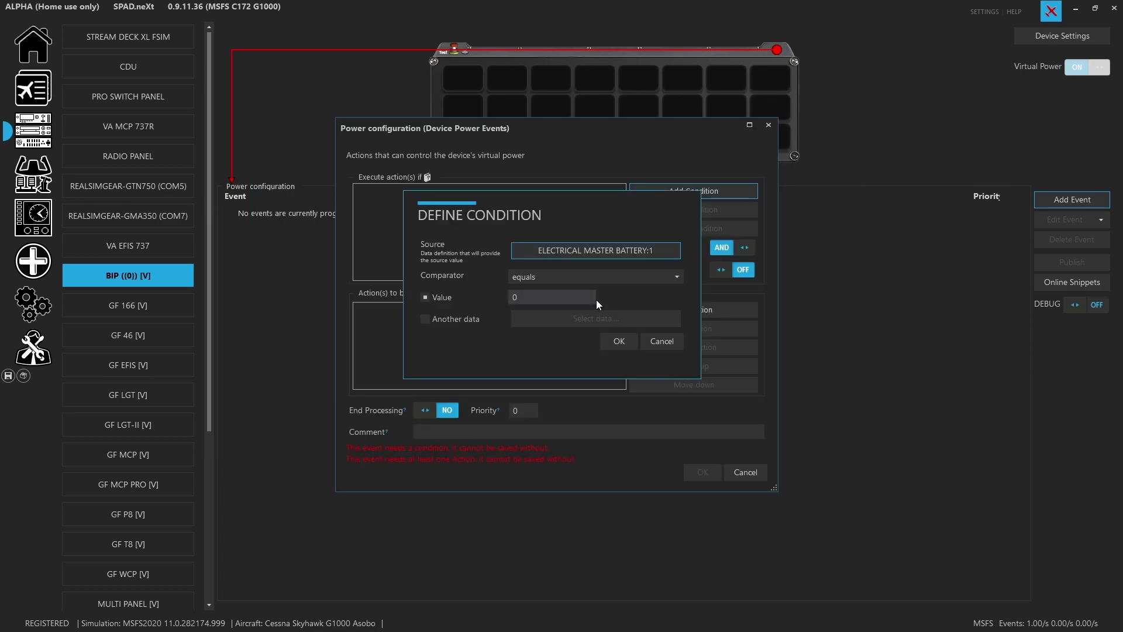
Set the condition to ELECTRICAL MASTER BATTERY:1 equals 1 and confirm it.
left_click(551, 297)
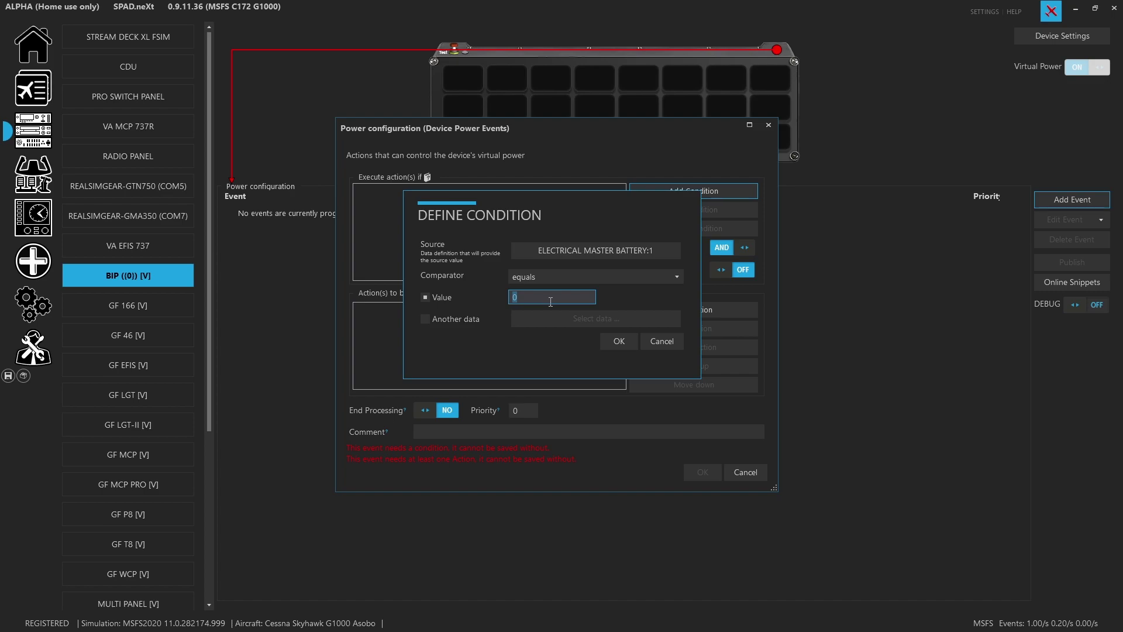
type("1")
left_click(621, 341)
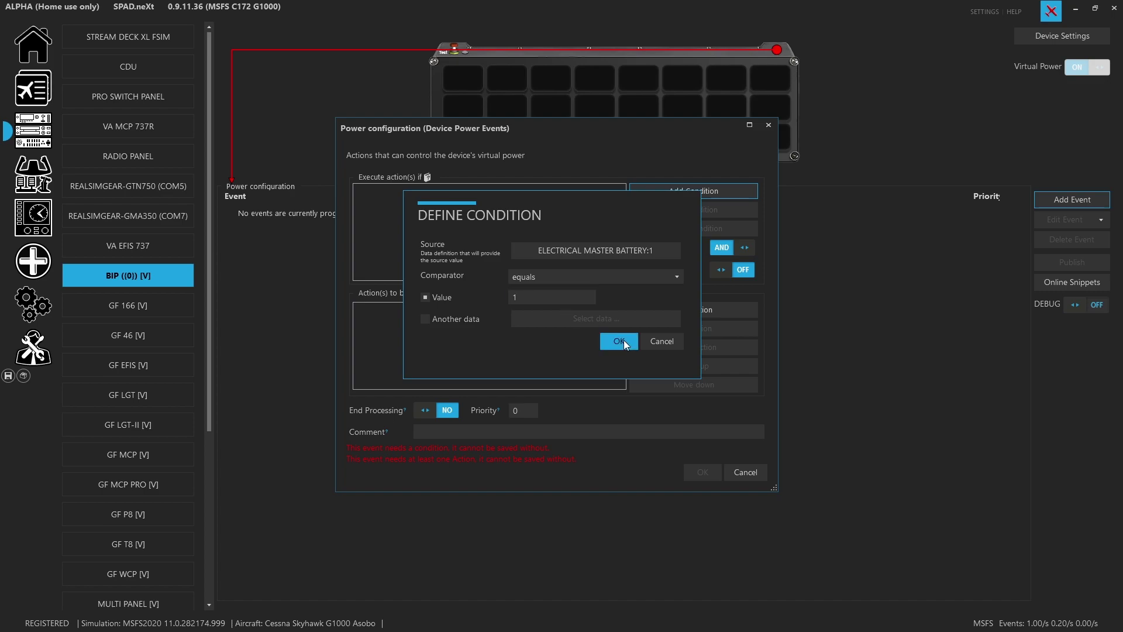
Add the Device: Virtual Power ON action for the BIP and save the event.
left_click(669, 314)
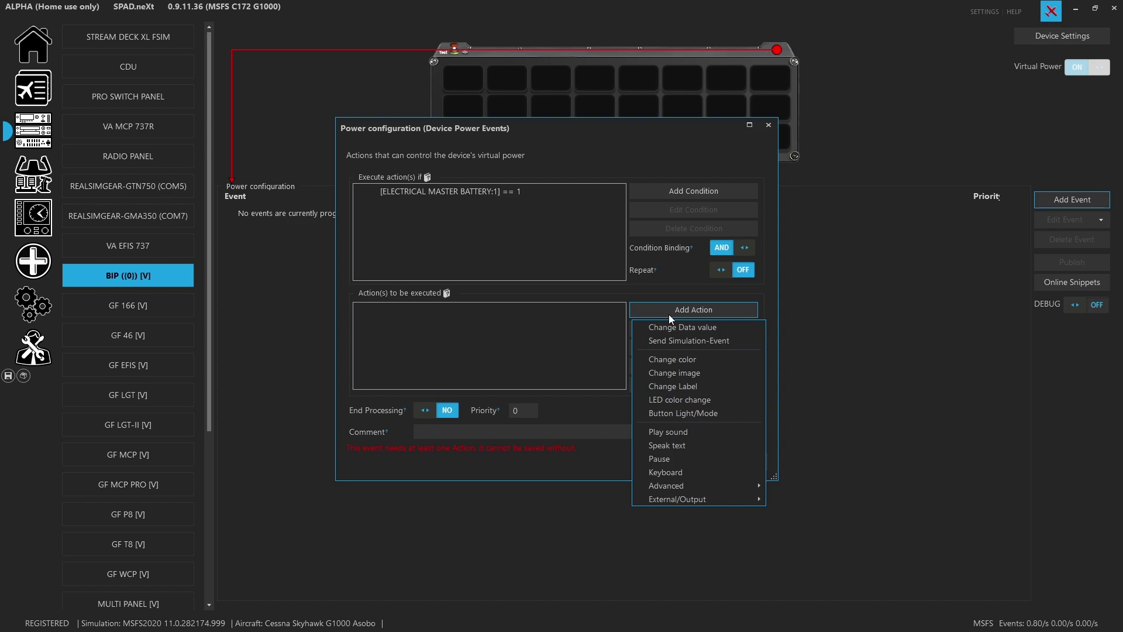
mouse_move(705, 488)
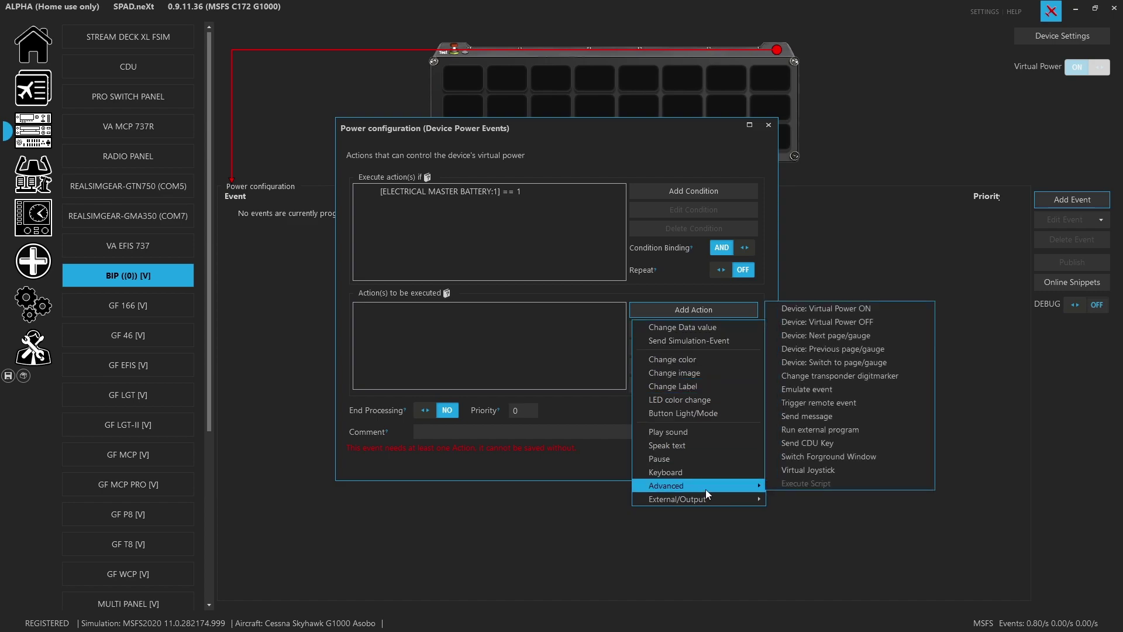
left_click(840, 310)
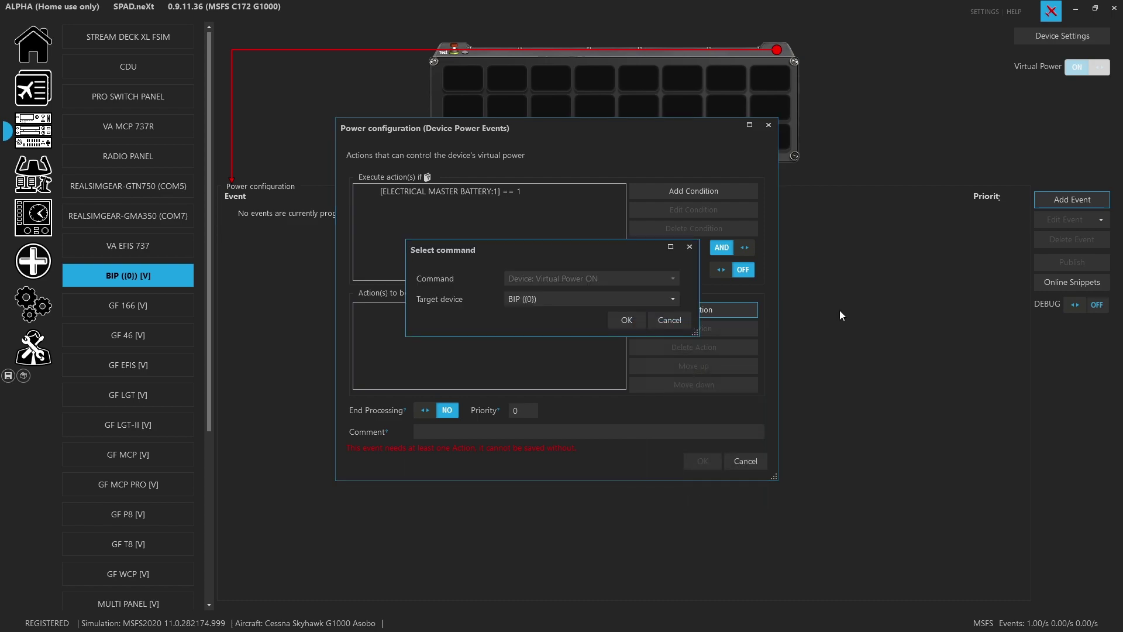
left_click(627, 320)
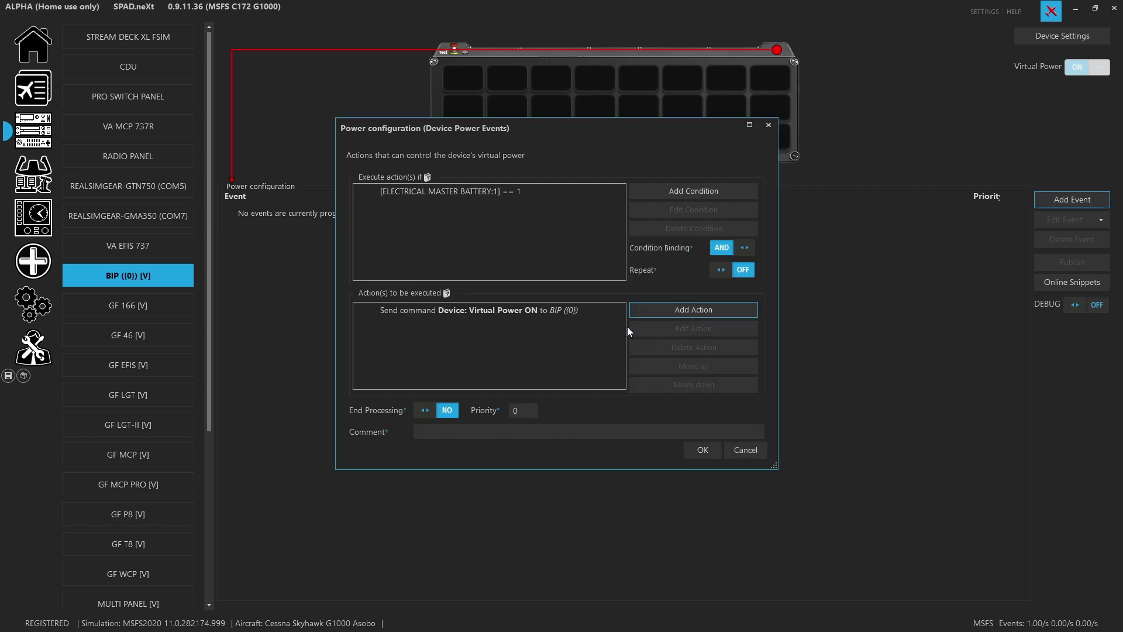
left_click(702, 450)
Create a second power event with condition ELECTRICAL MASTER BATTERY:1 equals 0.
left_click(1078, 198)
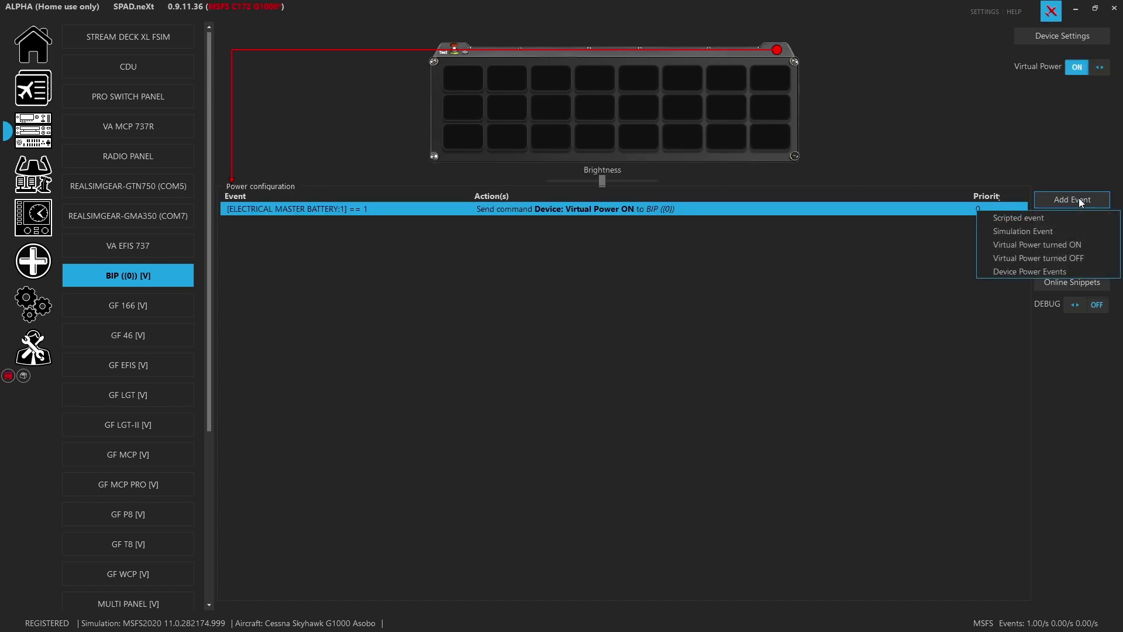
left_click(1043, 269)
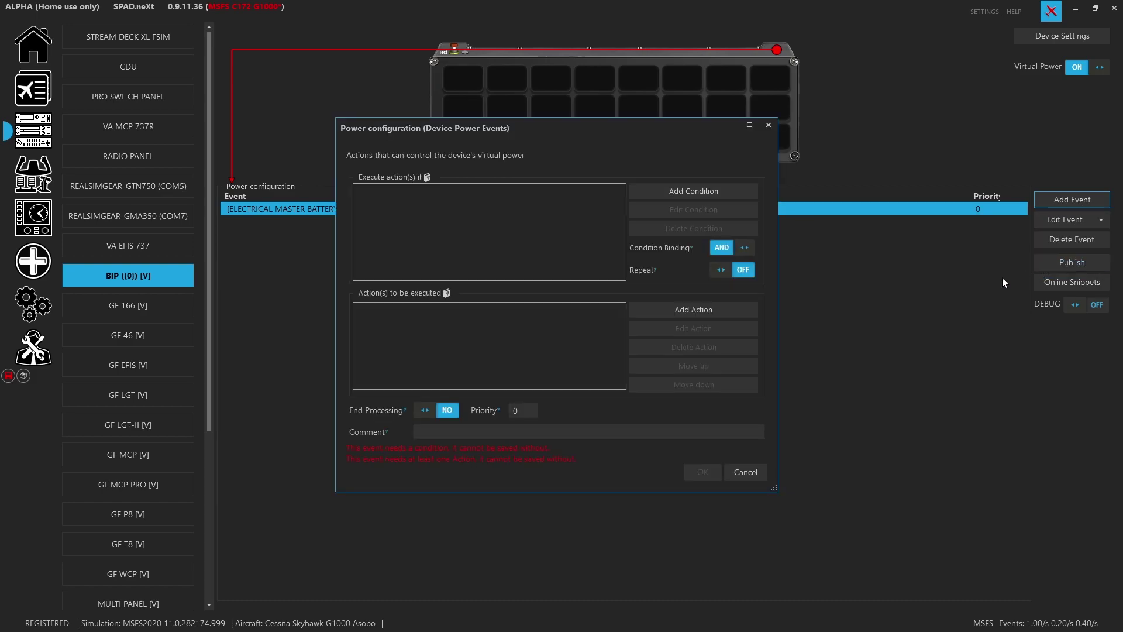
left_click(689, 190)
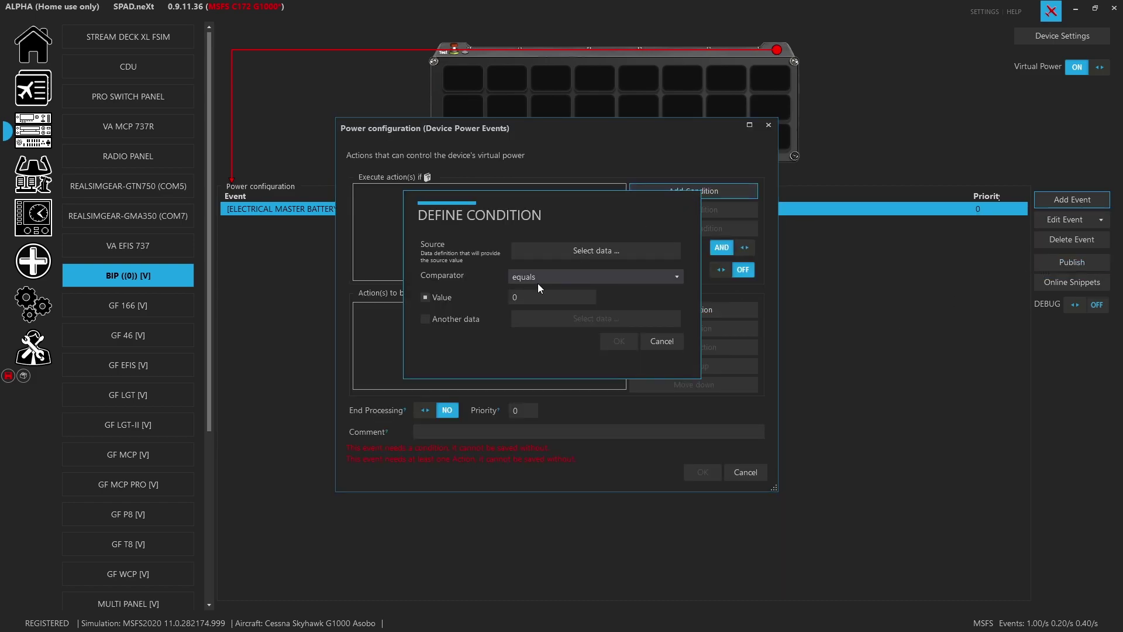
left_click(548, 257)
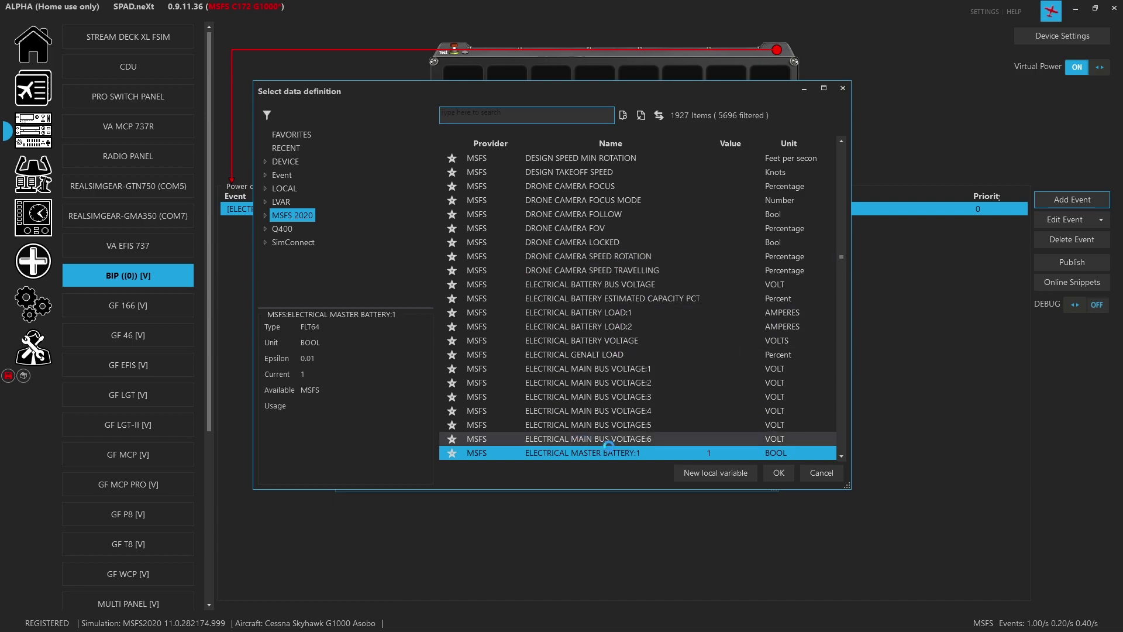
double_click(637, 454)
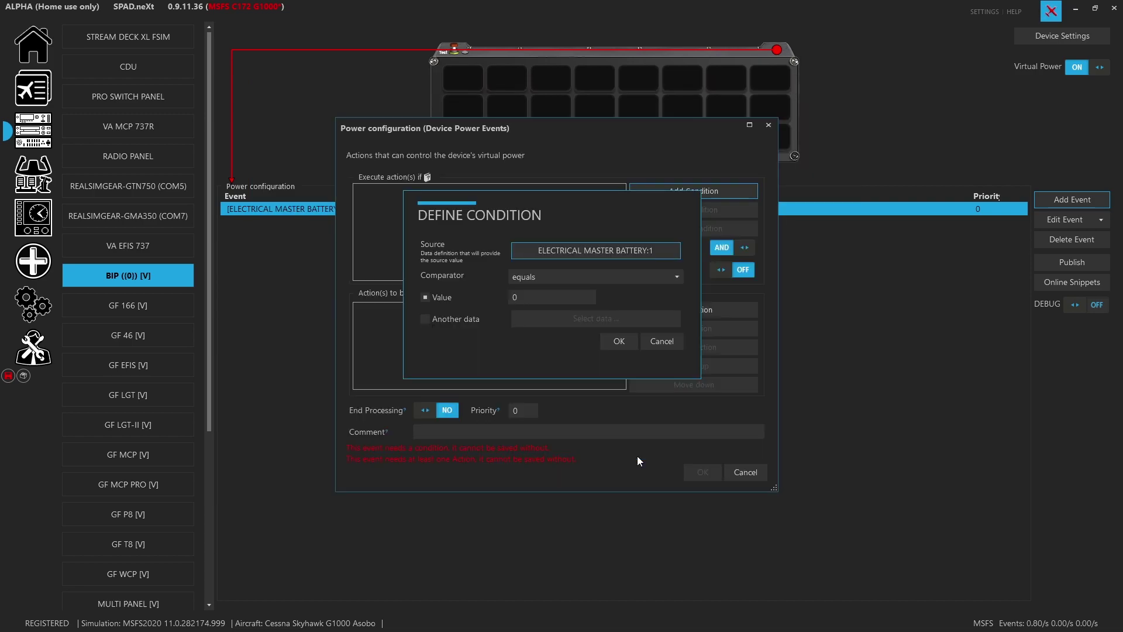
left_click(620, 341)
Add the Device: Virtual Power OFF action, save the event, and select plate Row 1 Col 1.
left_click(667, 315)
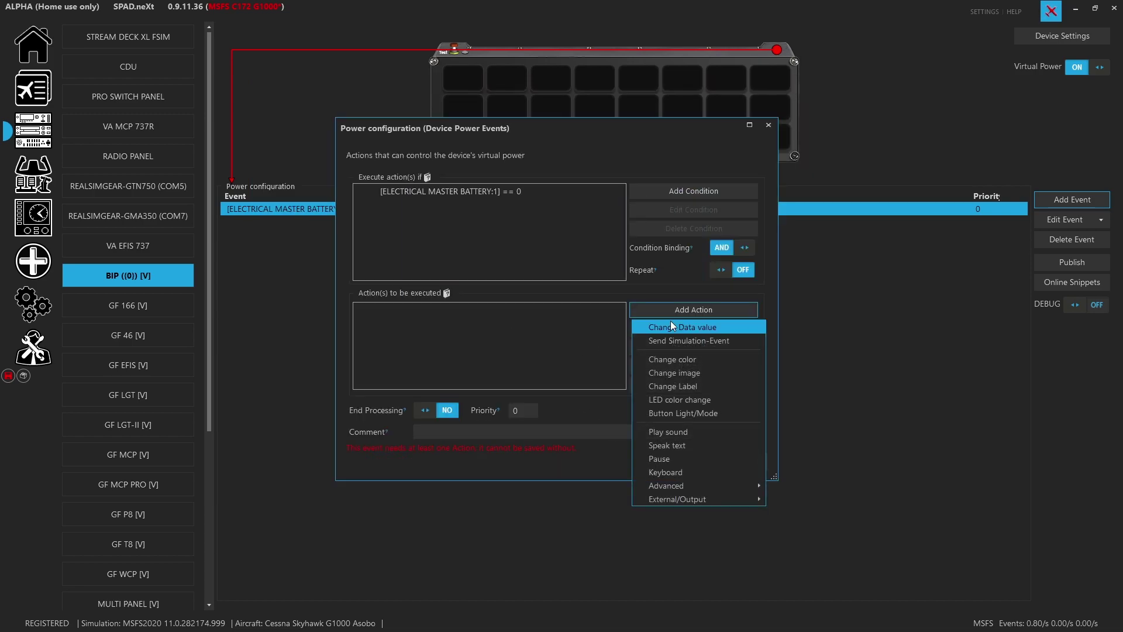
mouse_move(728, 490)
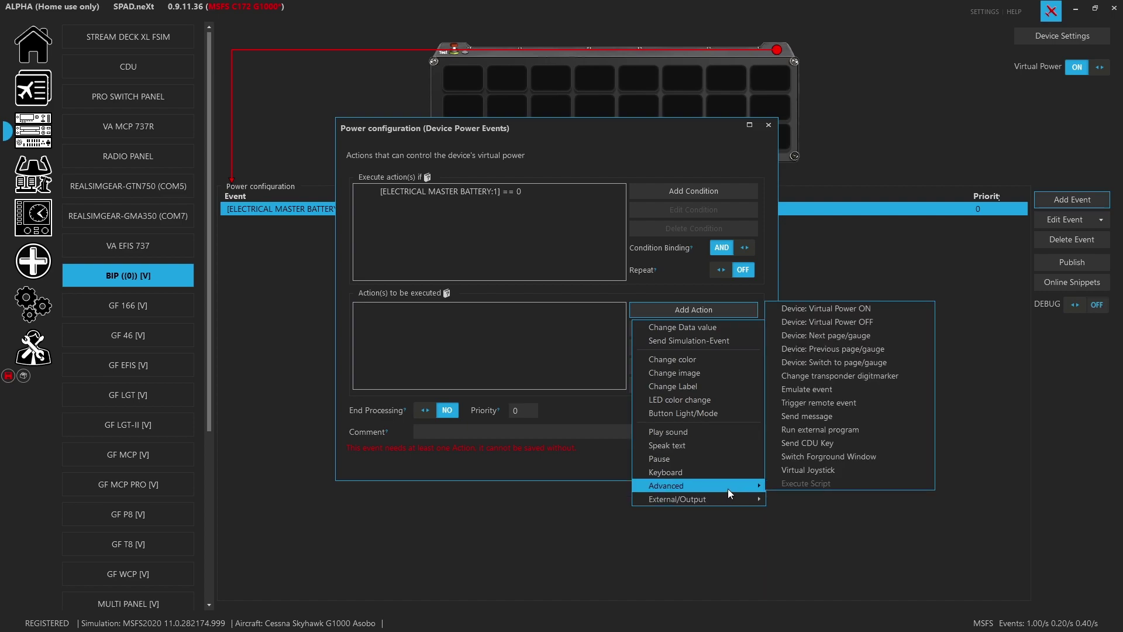
left_click(837, 323)
left_click(624, 318)
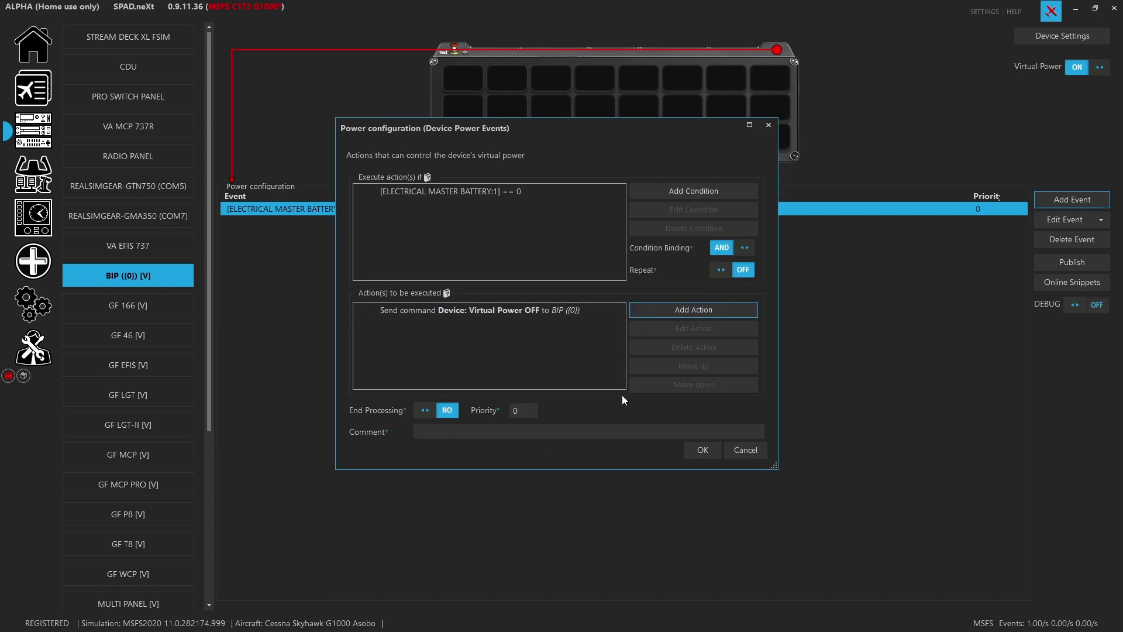
left_click(703, 451)
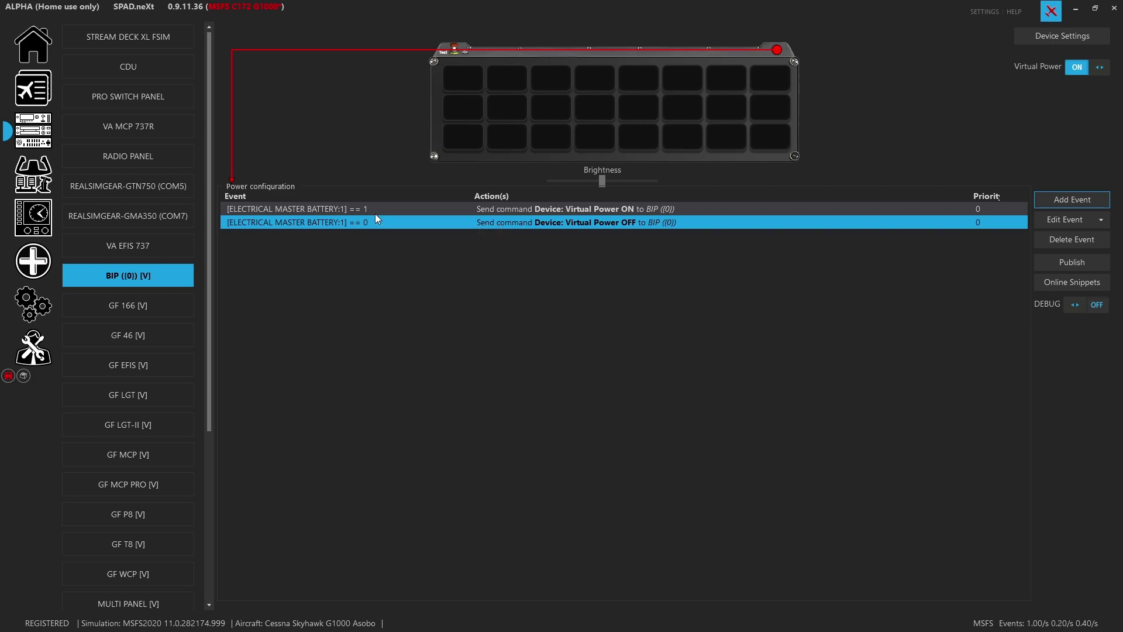
left_click(471, 87)
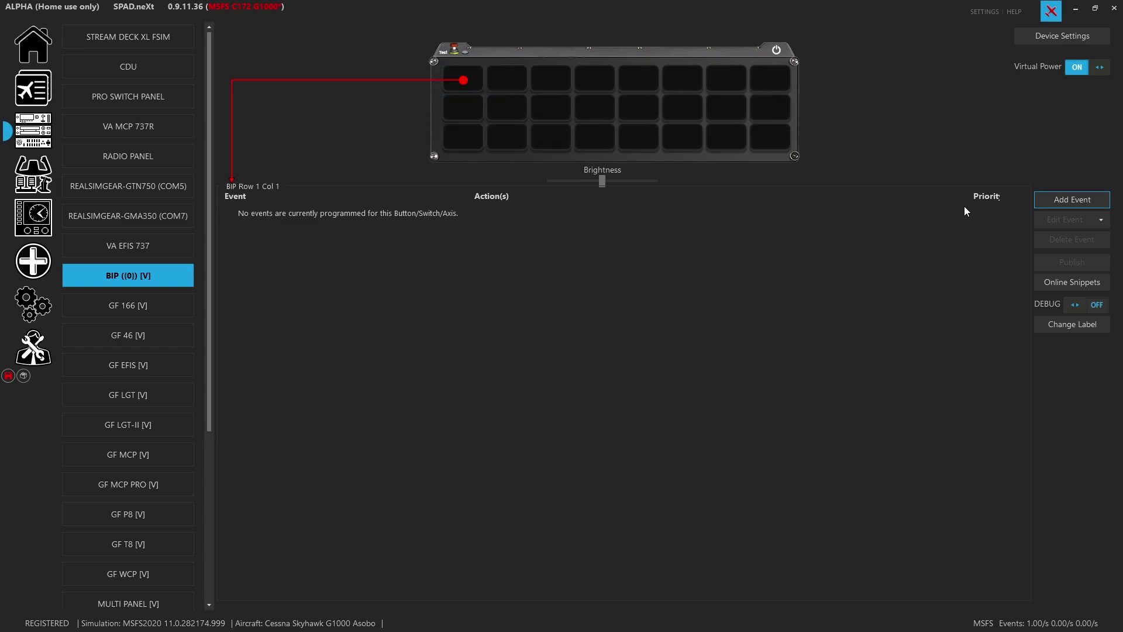
Open the label editor for the Row 1 Col 1 plate.
left_click(1063, 325)
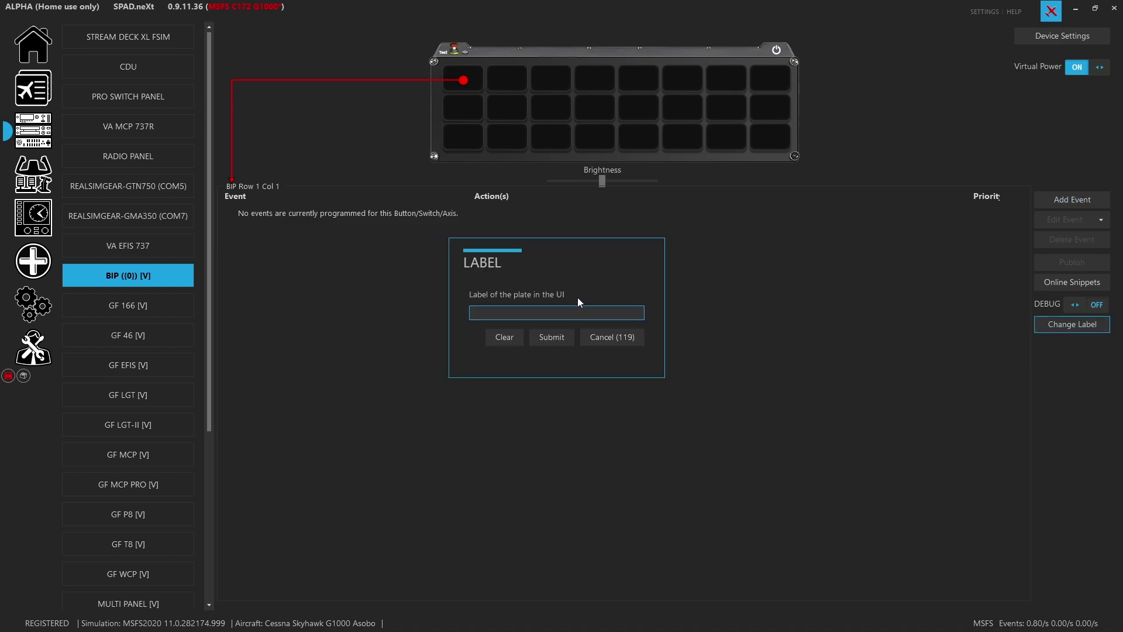
Enter 'AP MASTER' as the Row 1 Col 1 plate label and submit it.
type("AP MASTER")
left_click(560, 343)
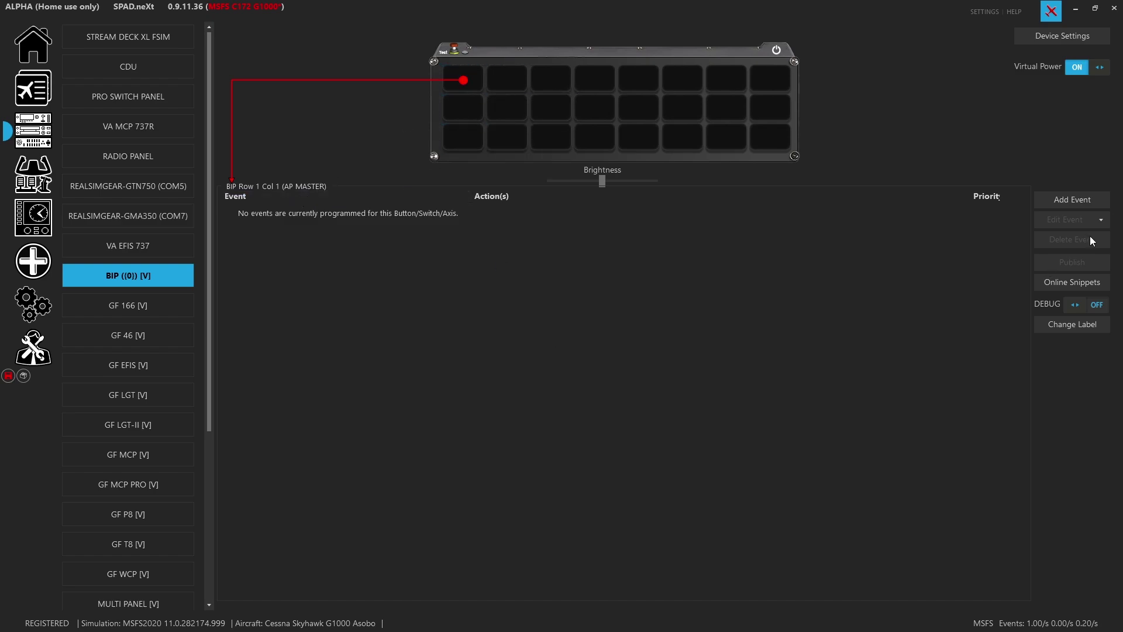
left_click(1066, 195)
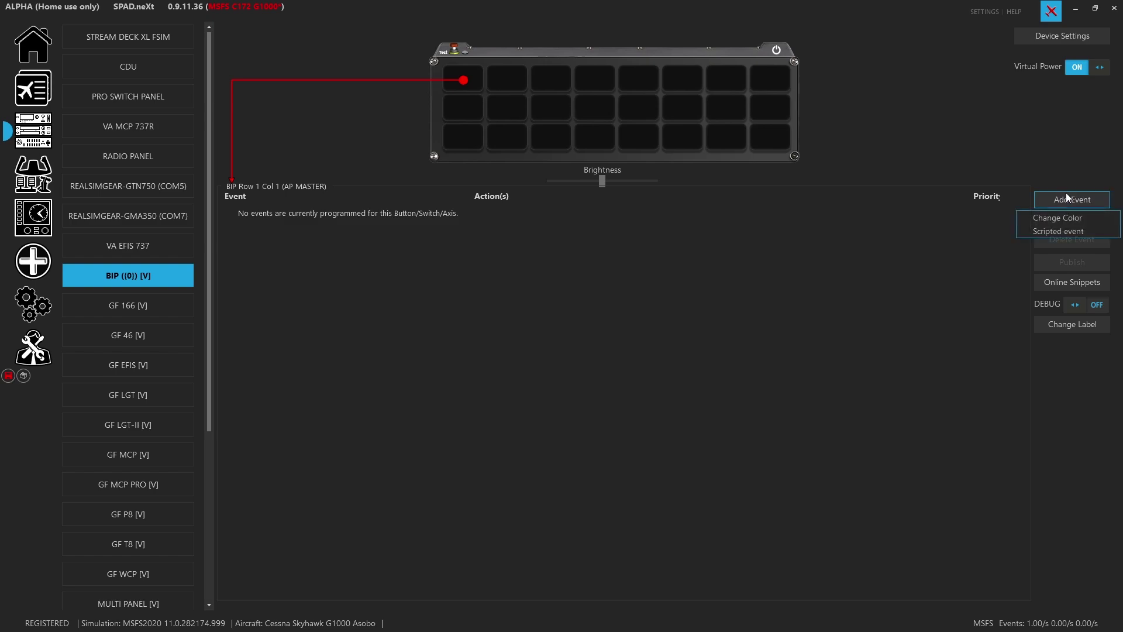
Add a Change Color event whose action sets BIP Row 1 Col 1 to Green.
left_click(1040, 219)
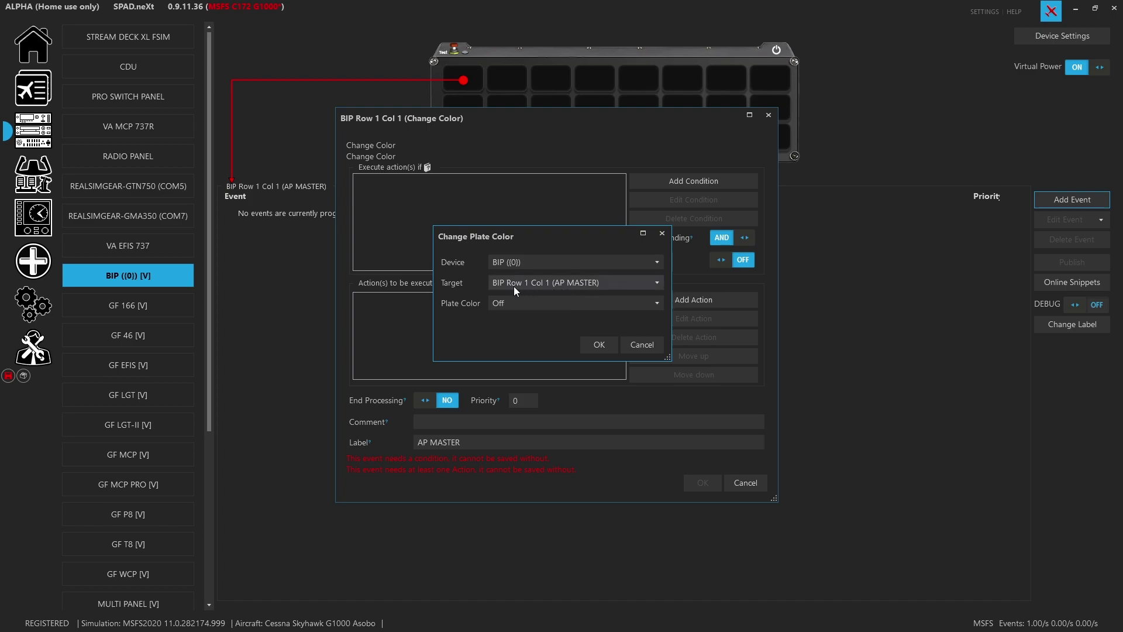
left_click(528, 304)
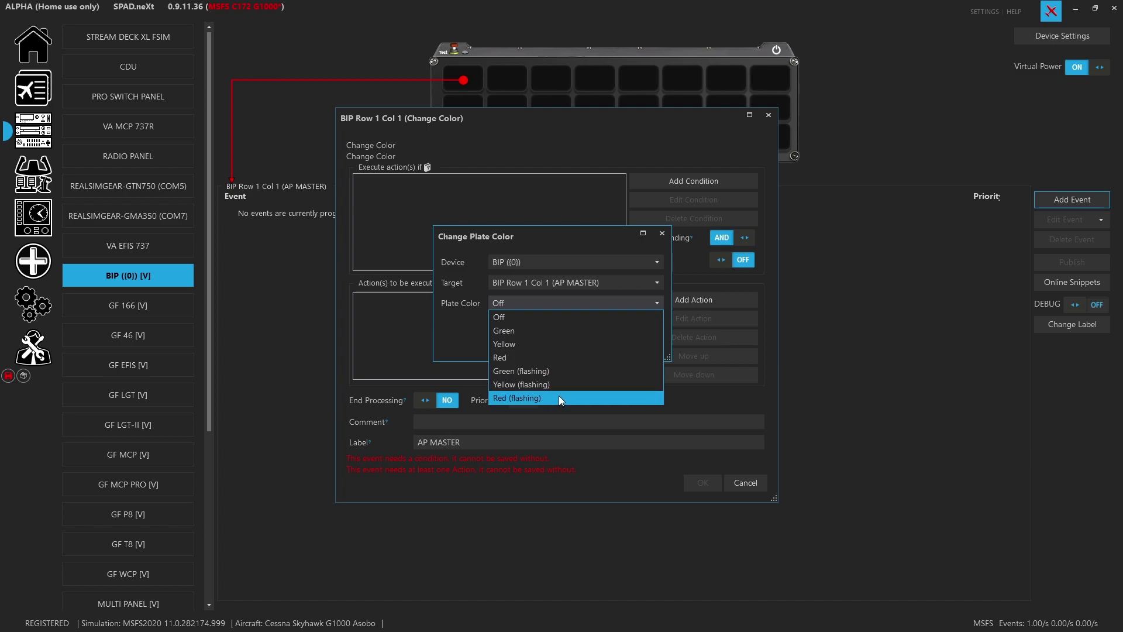
left_click(577, 331)
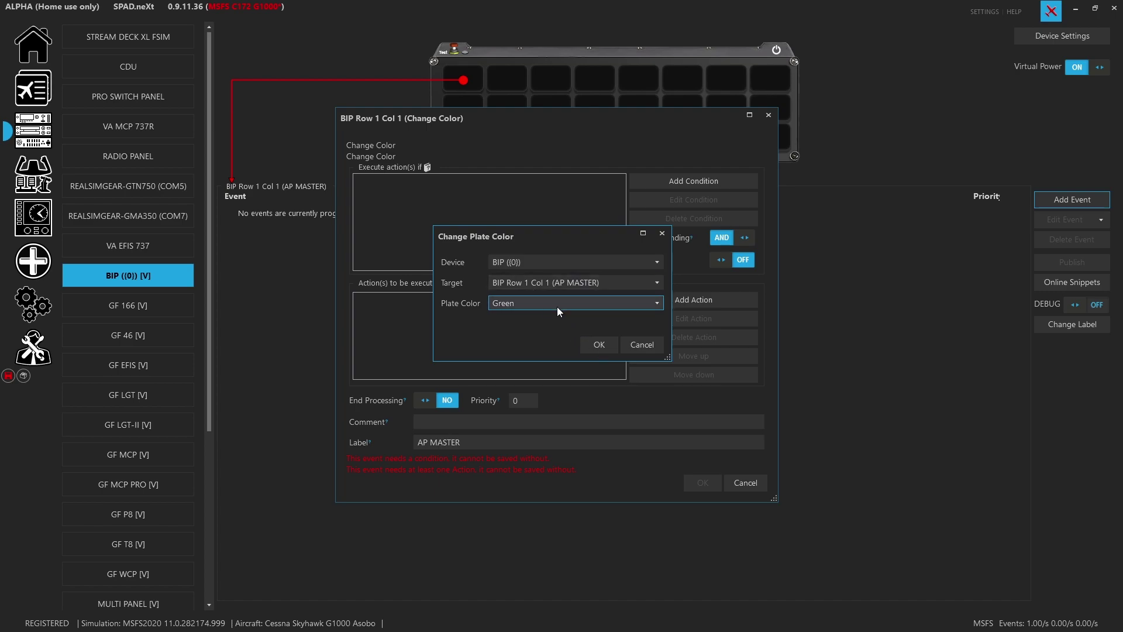
left_click(604, 347)
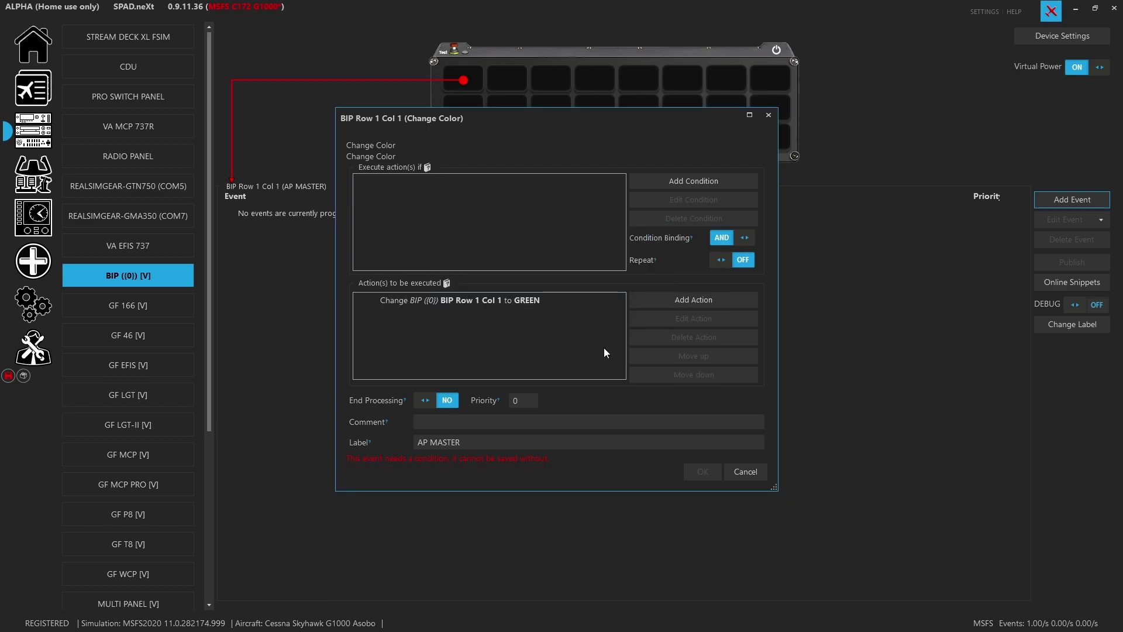
left_click(685, 185)
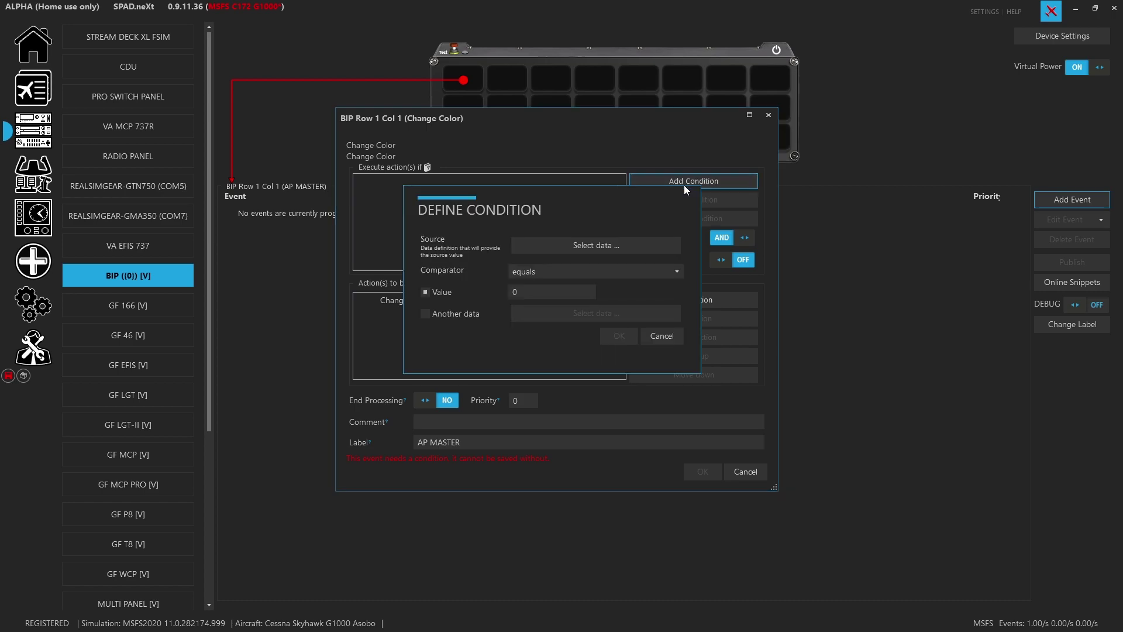
Search 'autopilot mast', set the condition AUTOPILOT MASTER equals 1, and save the green event.
left_click(602, 242)
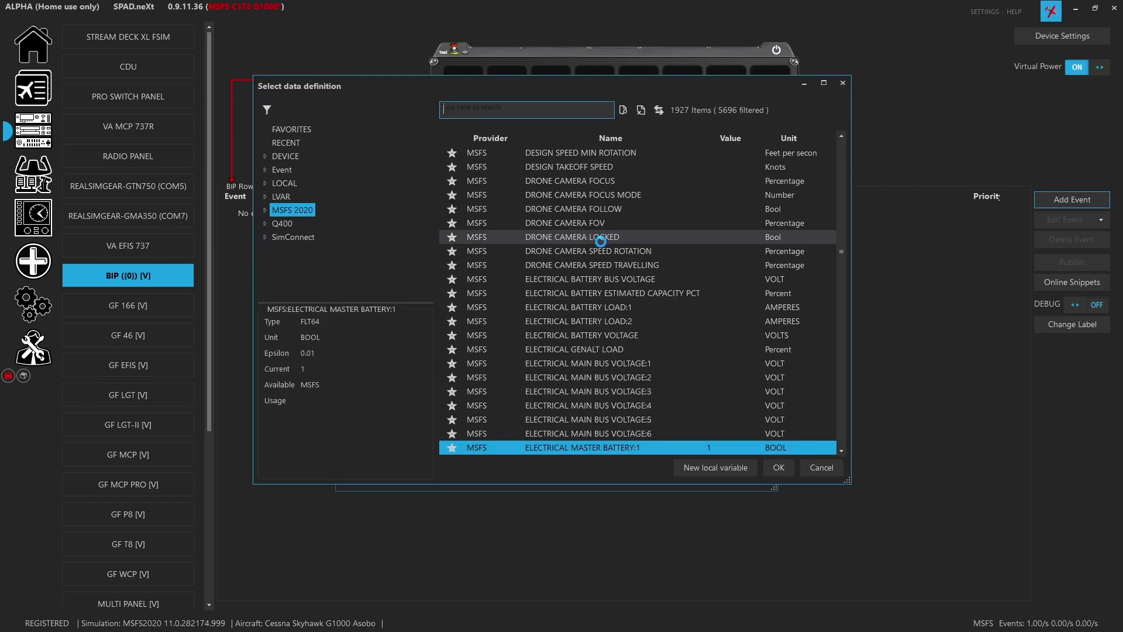
left_click(486, 109)
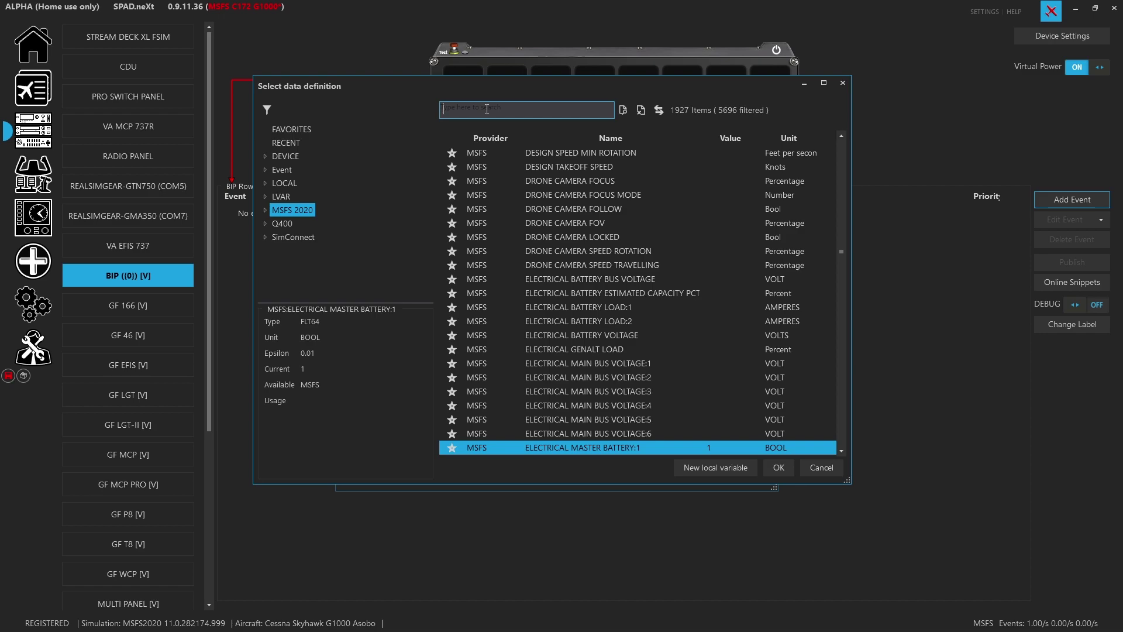
type("auto")
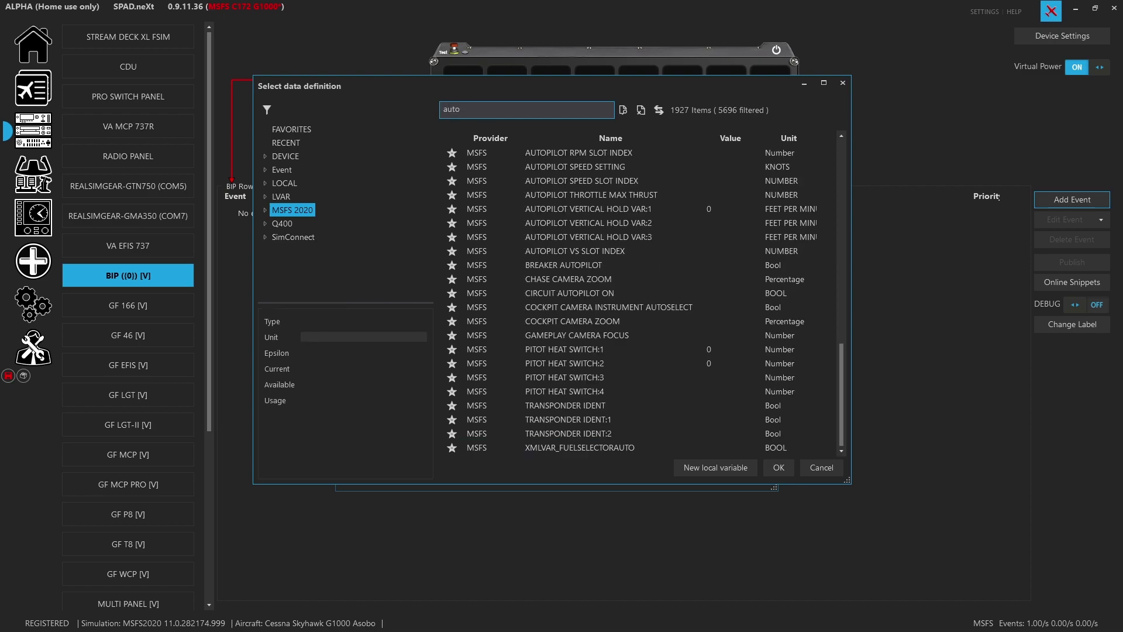
type("pilot")
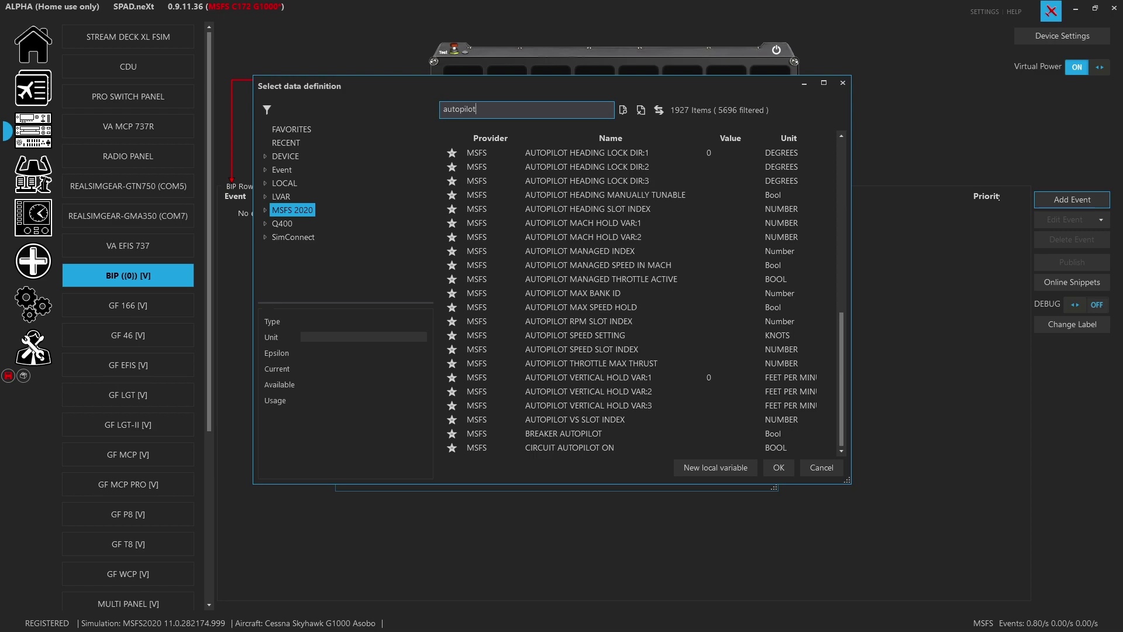
type(" mast")
left_click(557, 156)
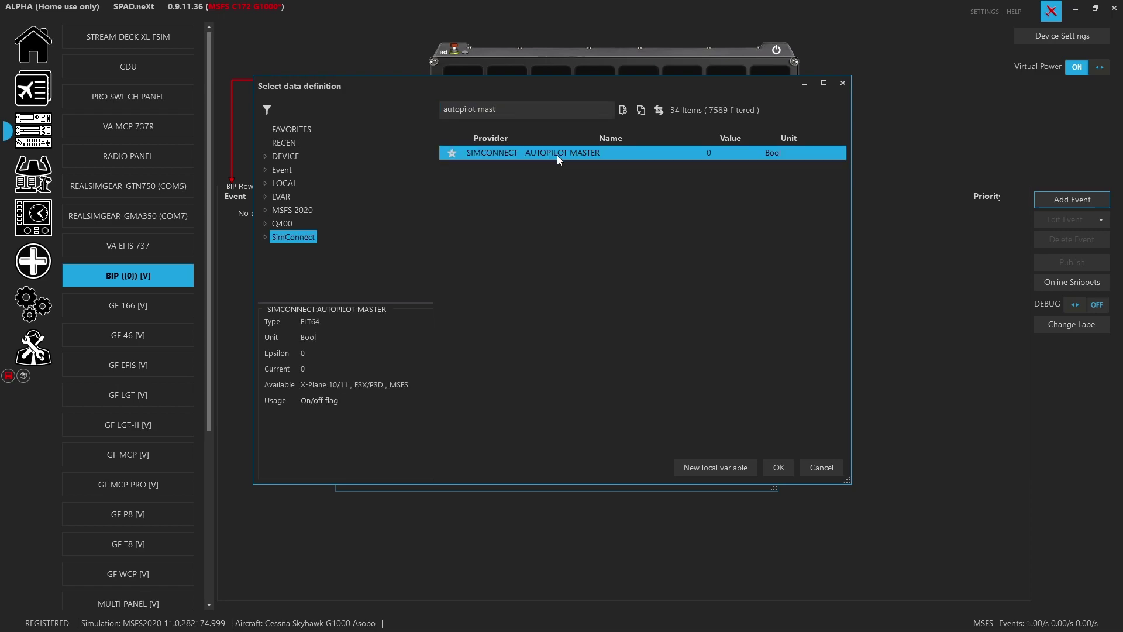
double_click(557, 156)
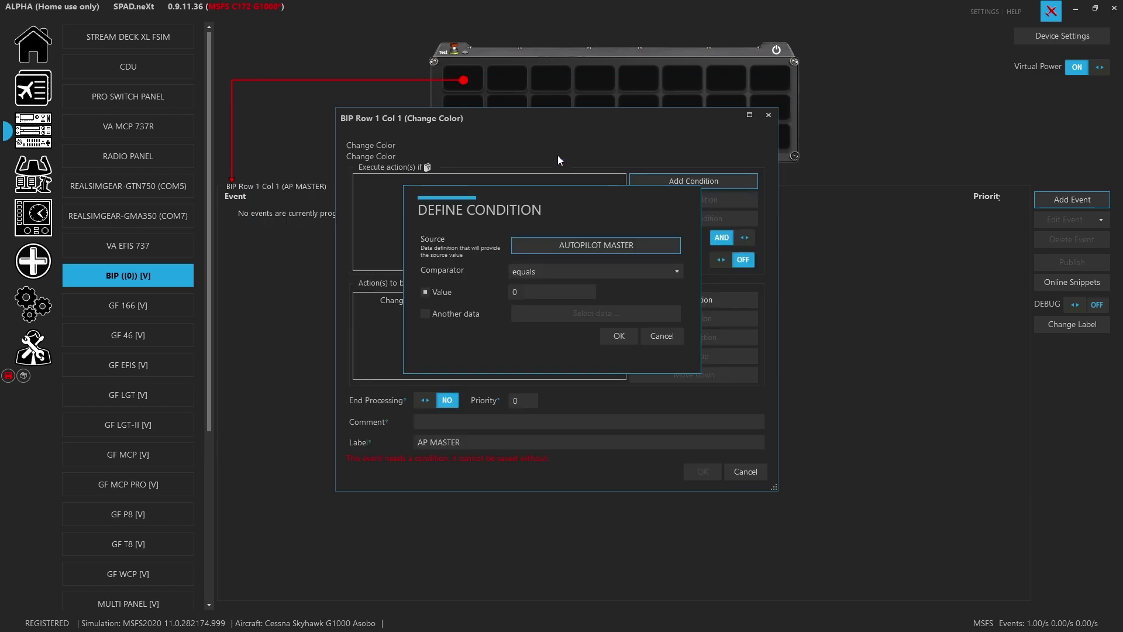
left_click(530, 292)
double_click(530, 293)
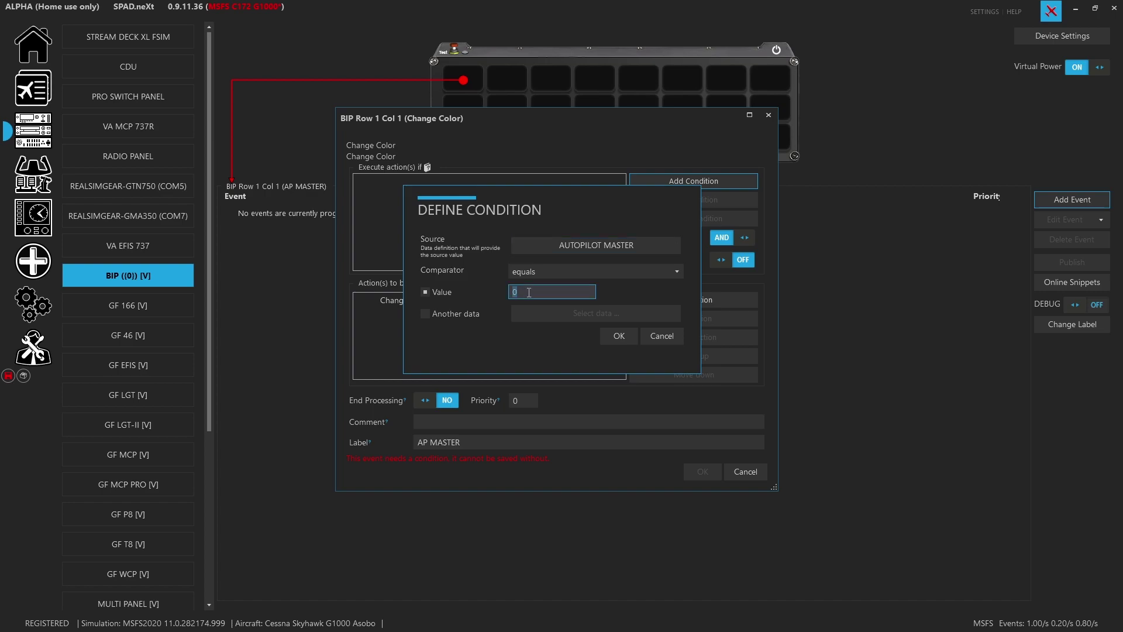
type("1")
left_click(619, 337)
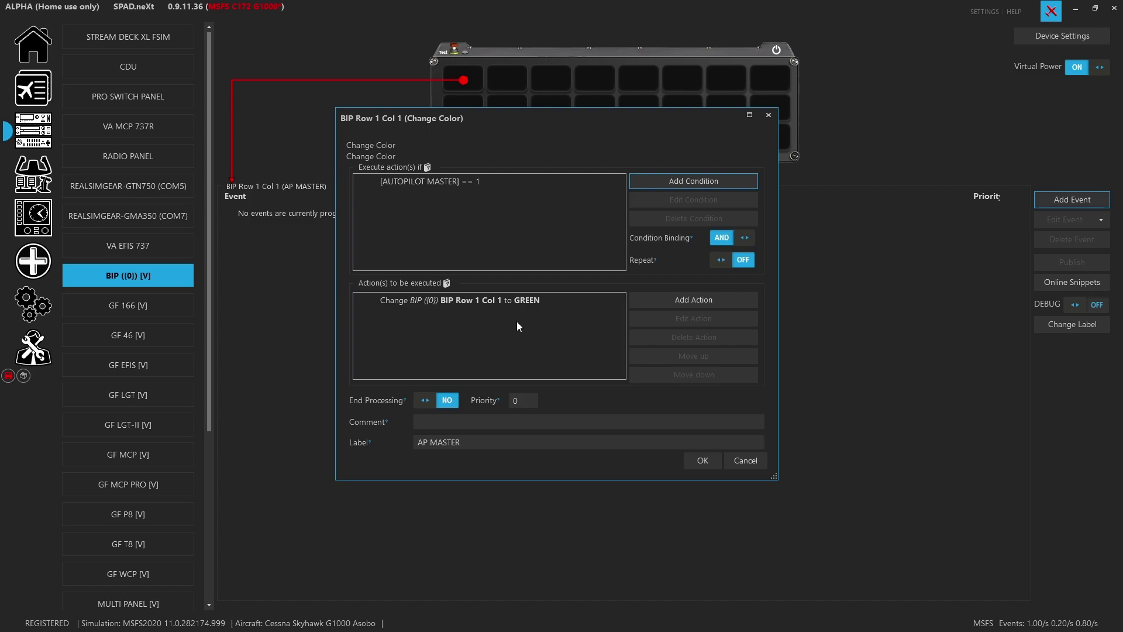
left_click(703, 461)
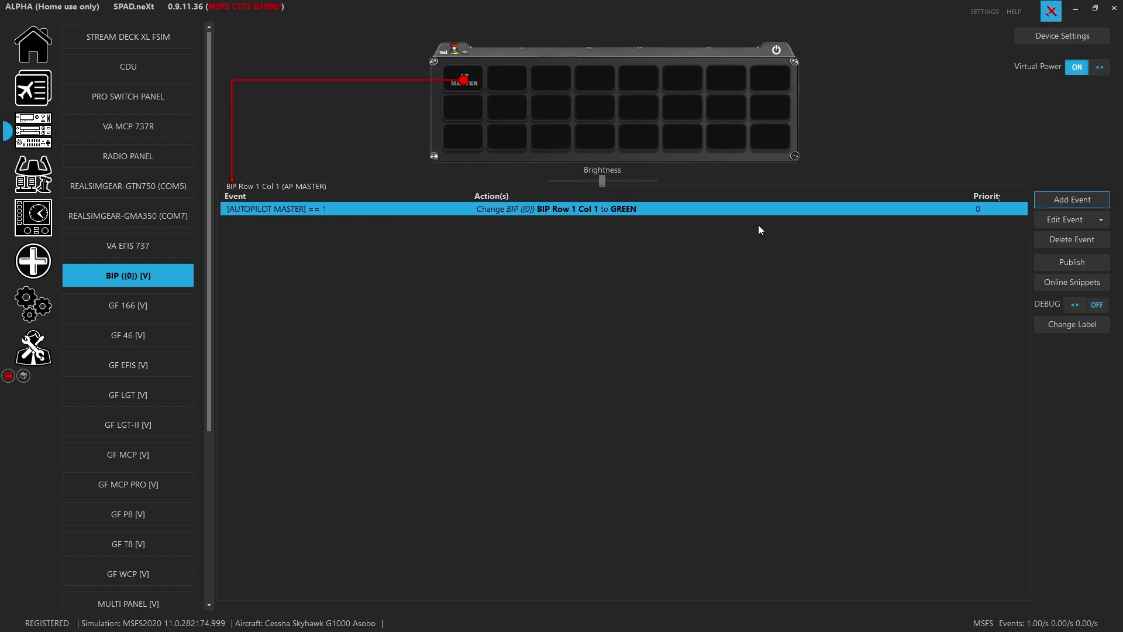
Add another AP MASTER Change Color event conditioned on AUTOPILOT MASTER equals 0, and save it.
left_click(1064, 202)
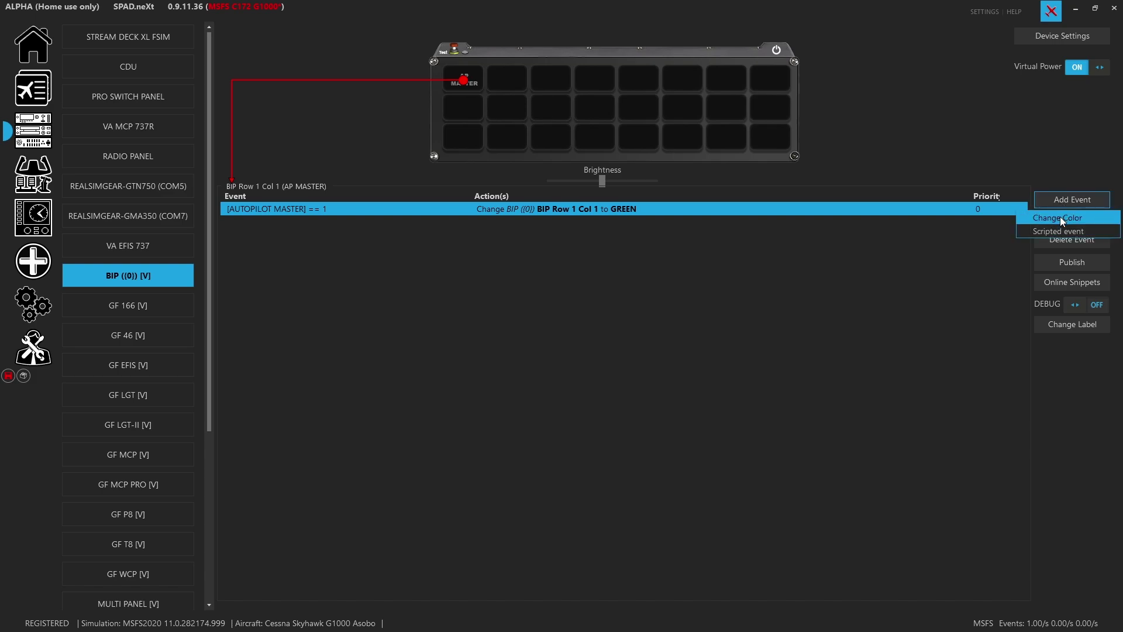
left_click(1059, 217)
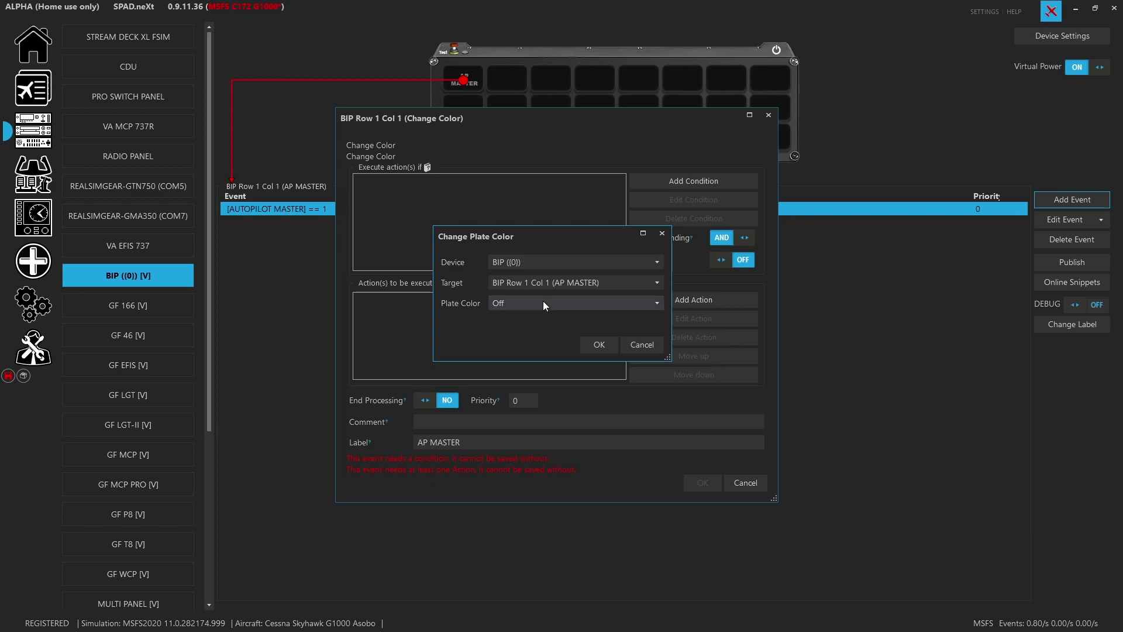
left_click(602, 346)
left_click(707, 181)
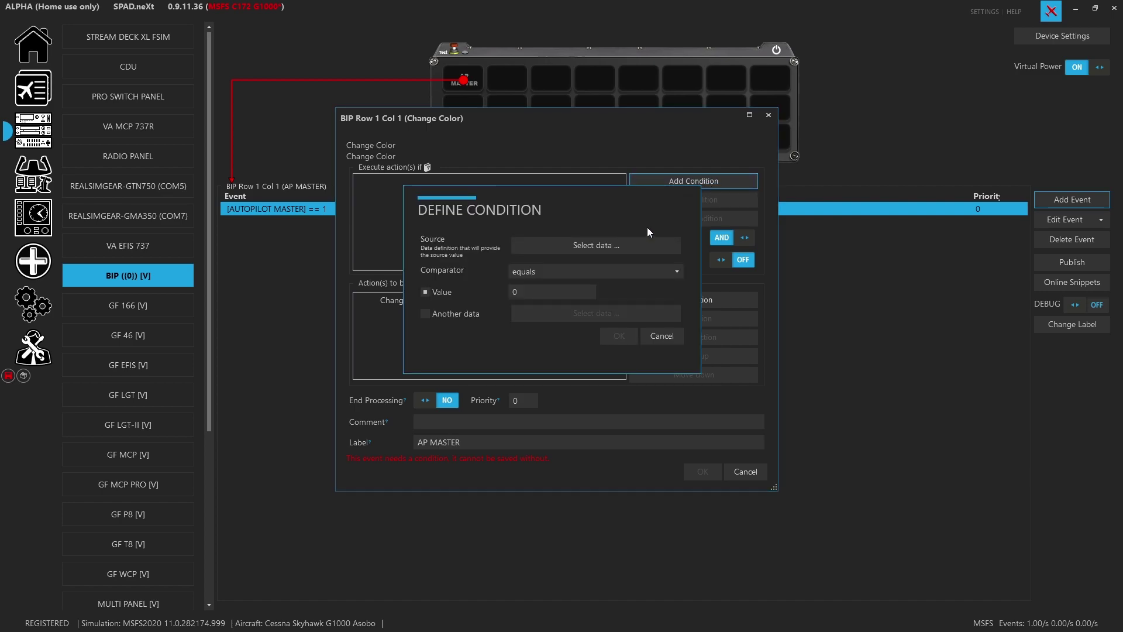
left_click(627, 245)
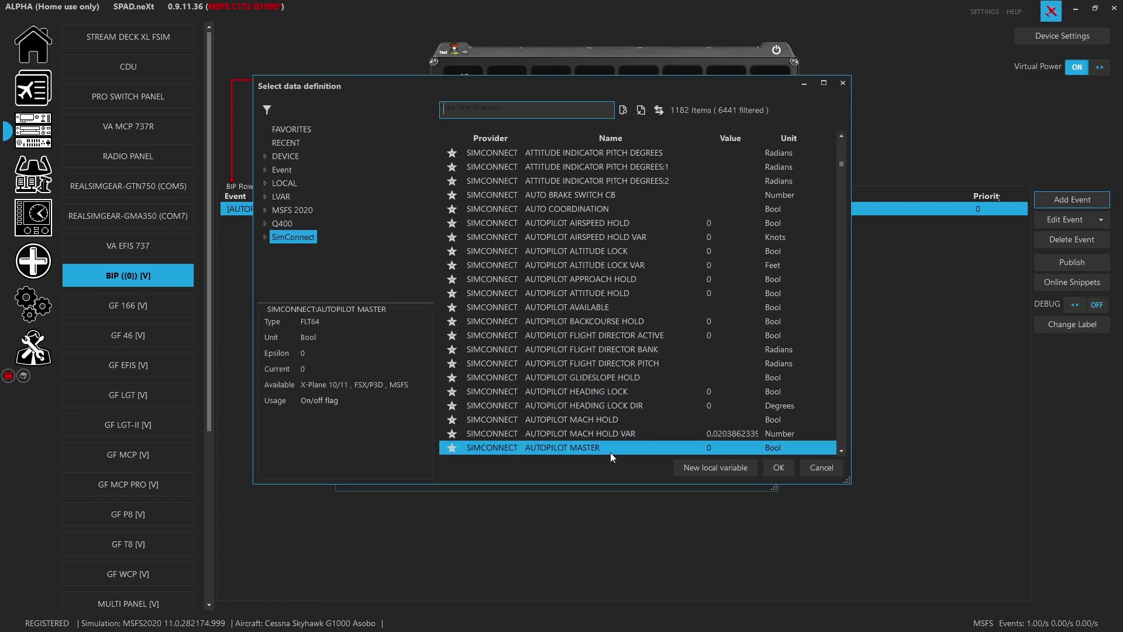
double_click(609, 449)
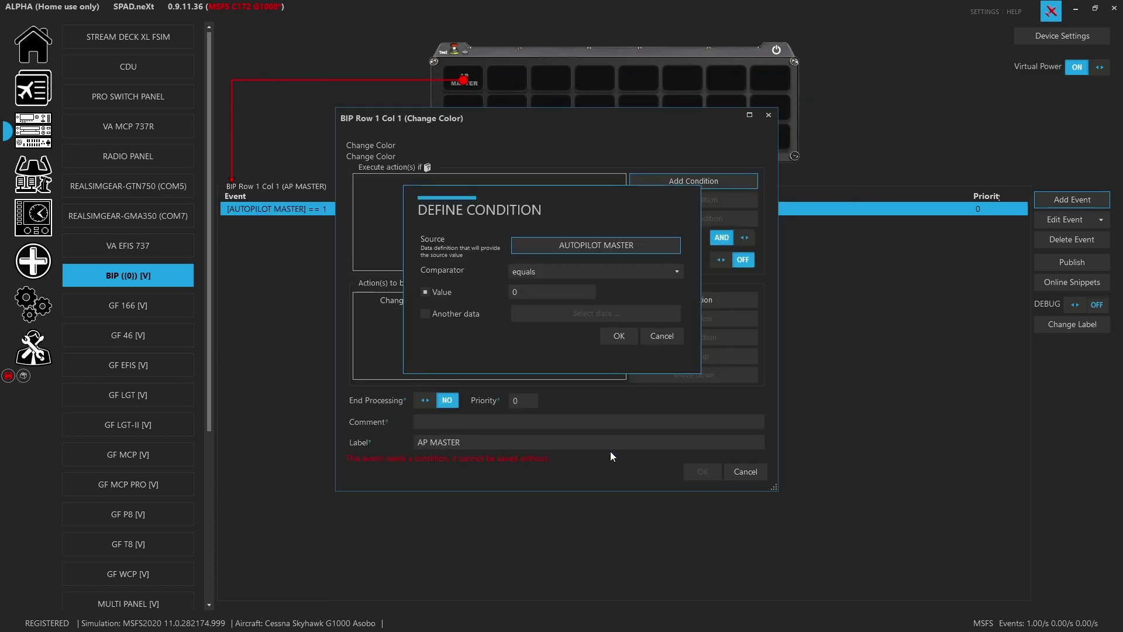
left_click(623, 338)
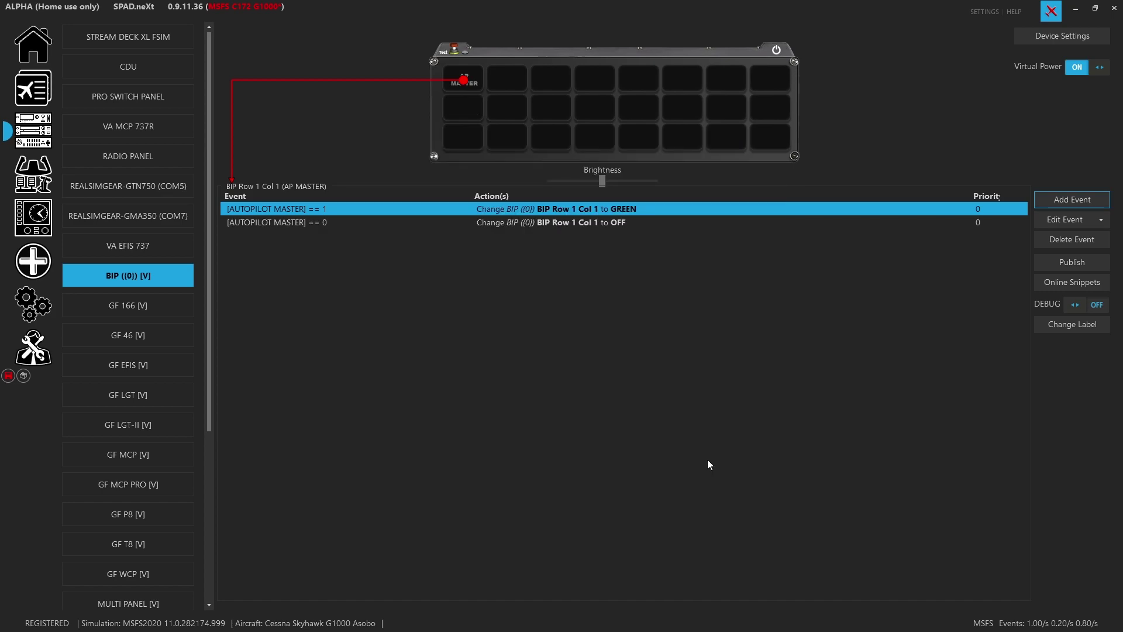
left_click(703, 461)
Deselect the AP MASTER plate on the BIP panel image.
left_click(459, 87)
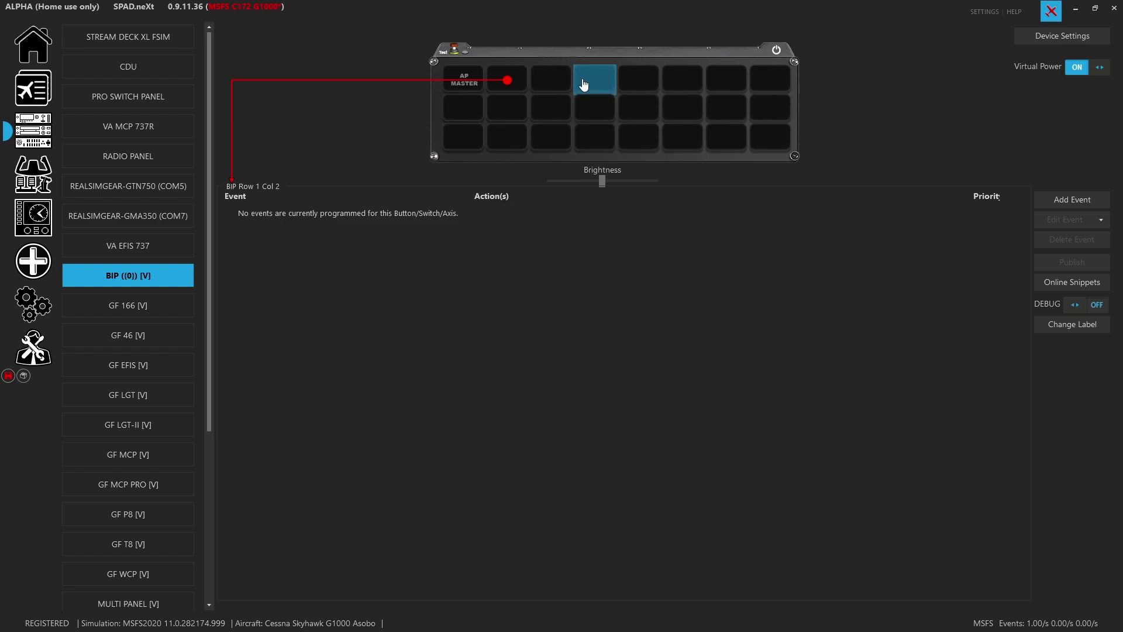
Label the BIP Row 1 Col 3 plate 'GPS'.
left_click(562, 92)
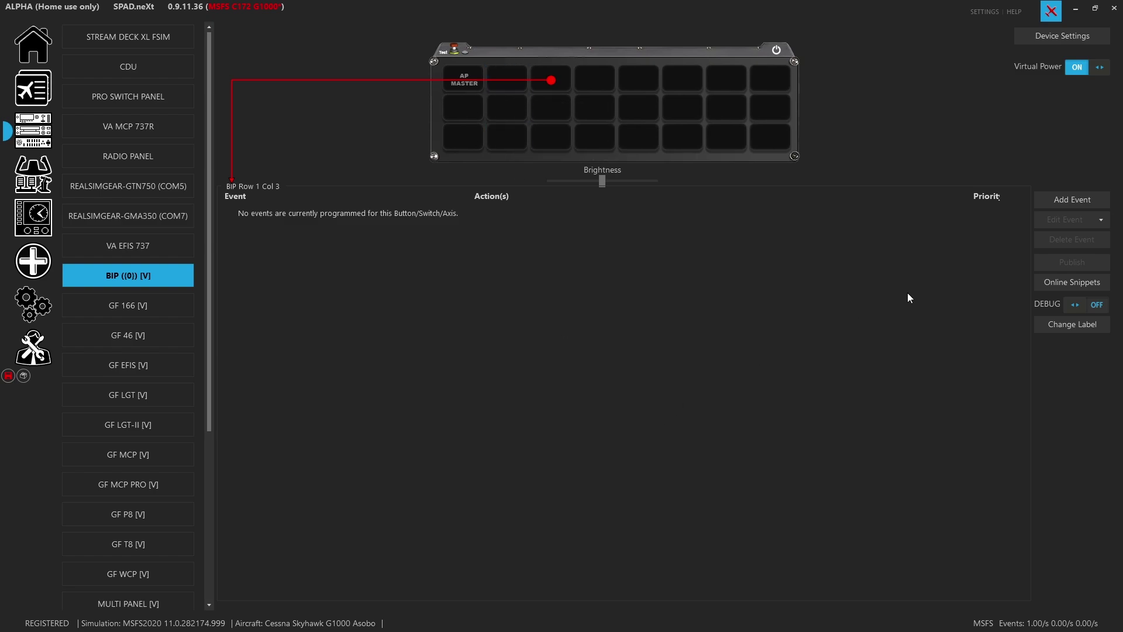
left_click(1064, 329)
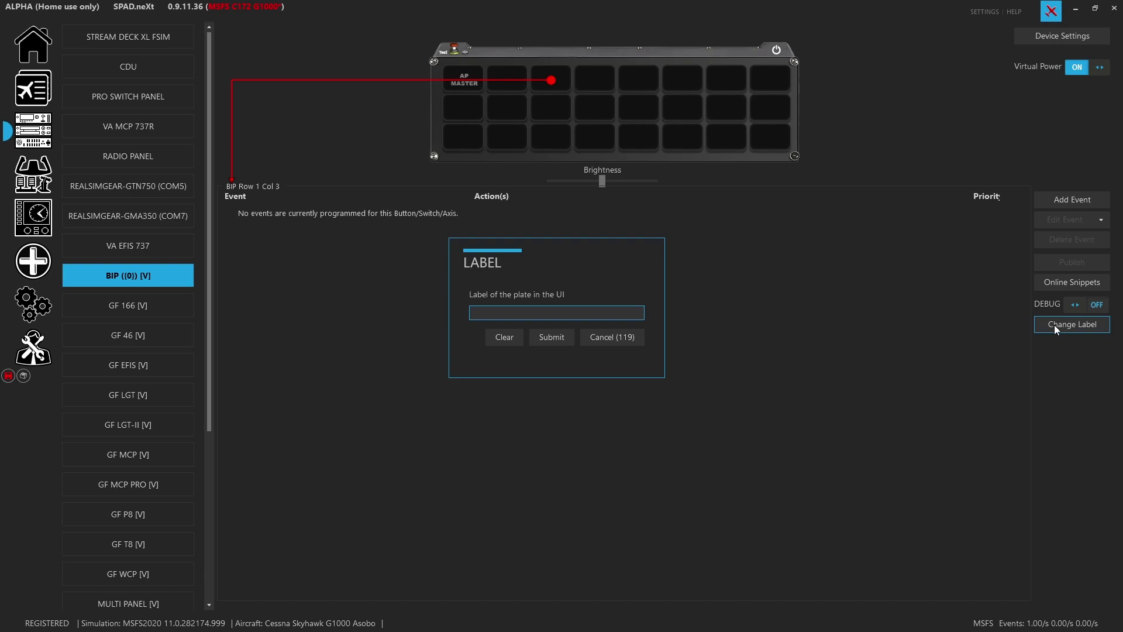
type("GPS")
left_click(571, 335)
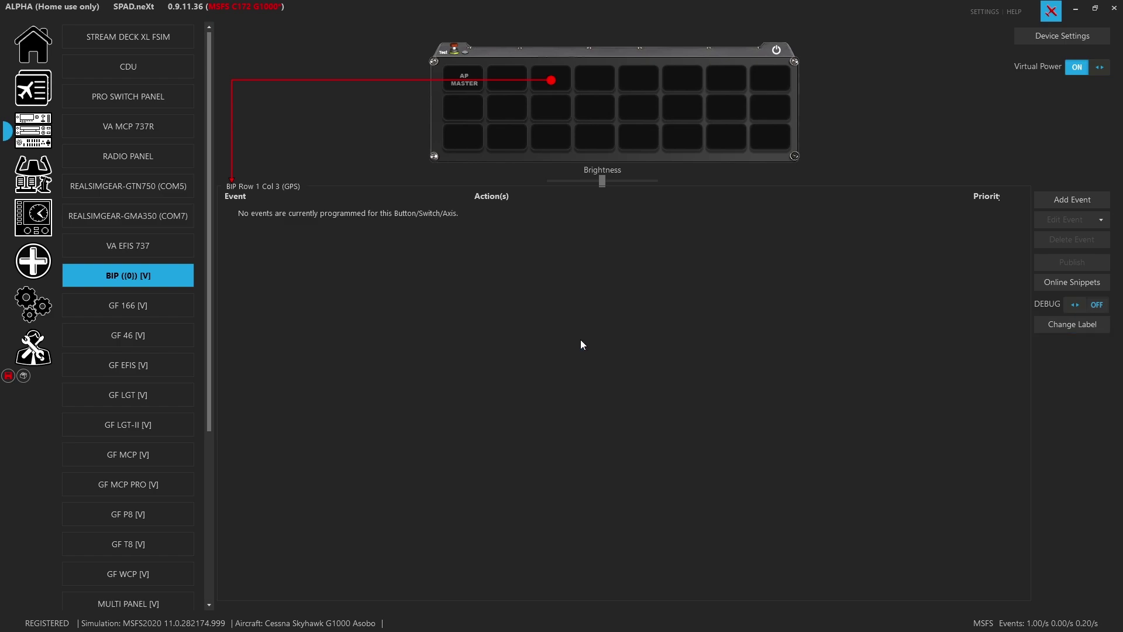
Add a Change Color event turning the GPS plate Off when GPS DRIVES NAV1 equals 0.
left_click(1072, 200)
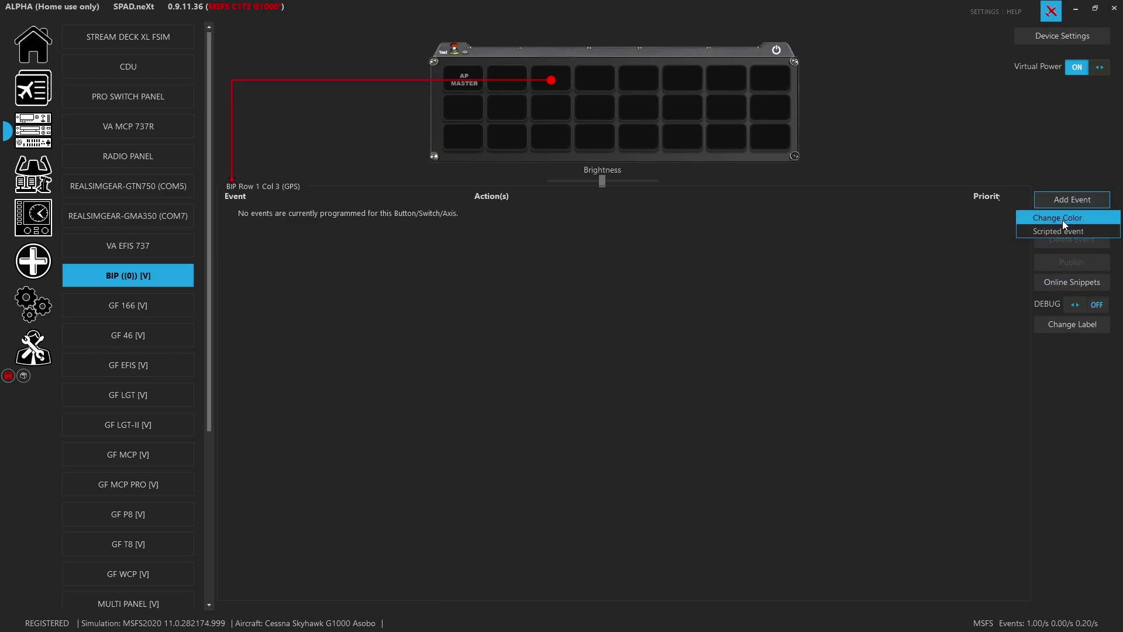
left_click(1062, 220)
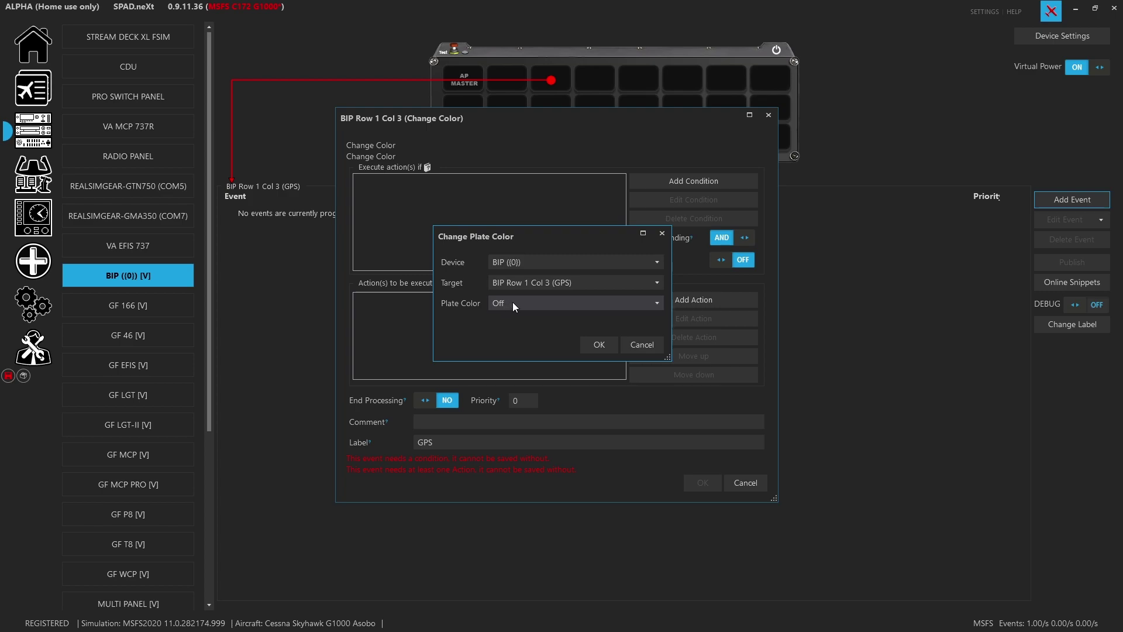
left_click(599, 345)
left_click(676, 182)
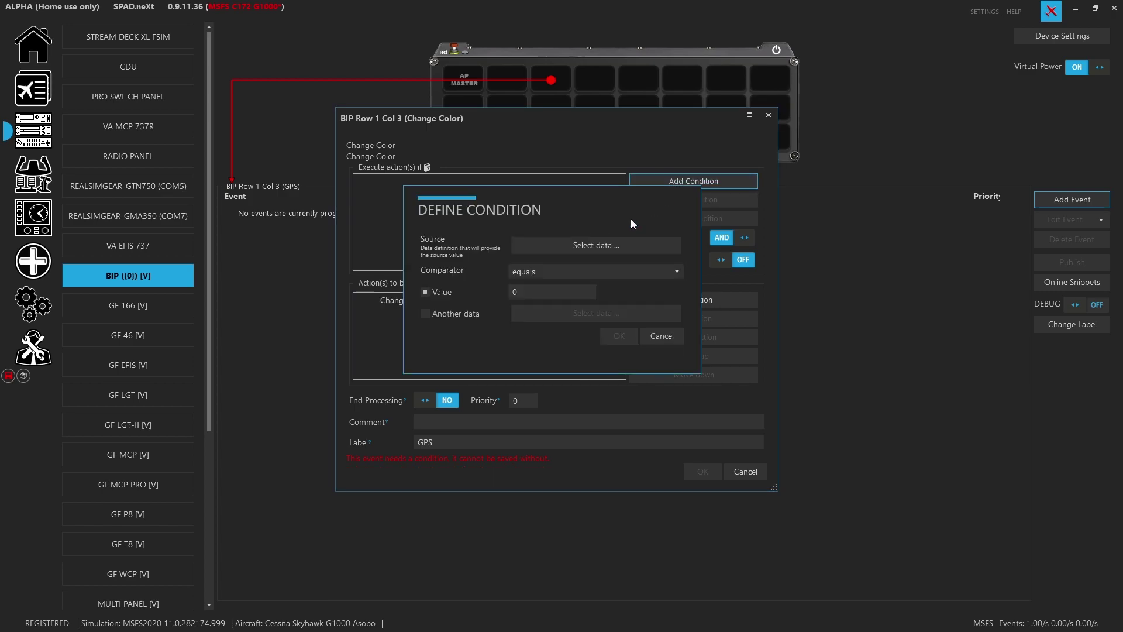
left_click(606, 242)
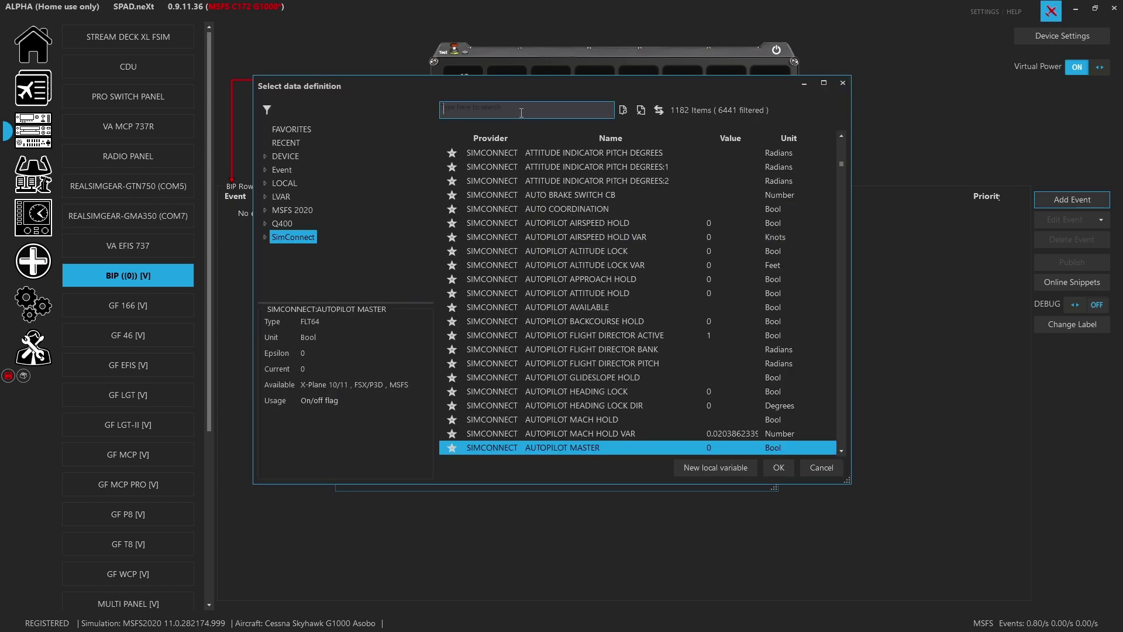
type("gps")
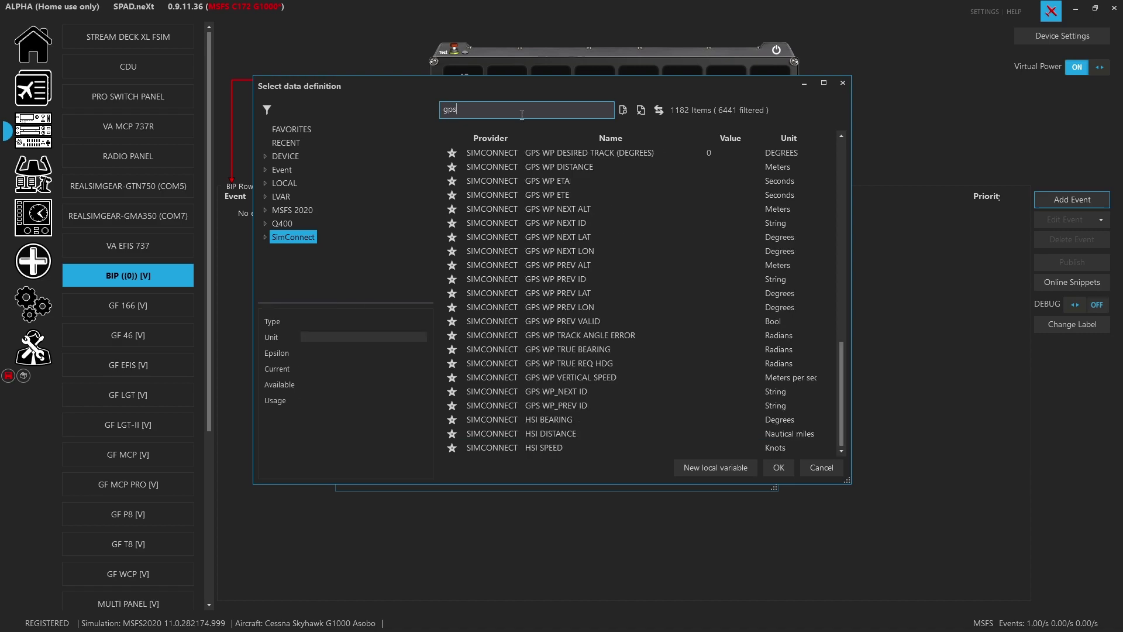
scroll(623, 291, "up", 15)
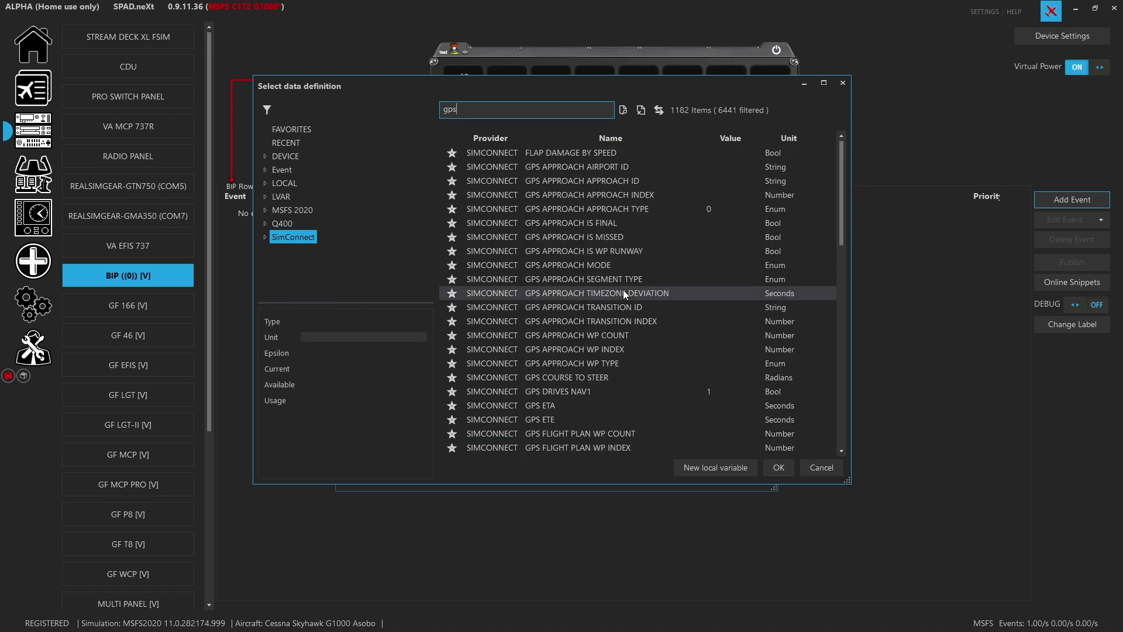
left_click(597, 390)
double_click(593, 391)
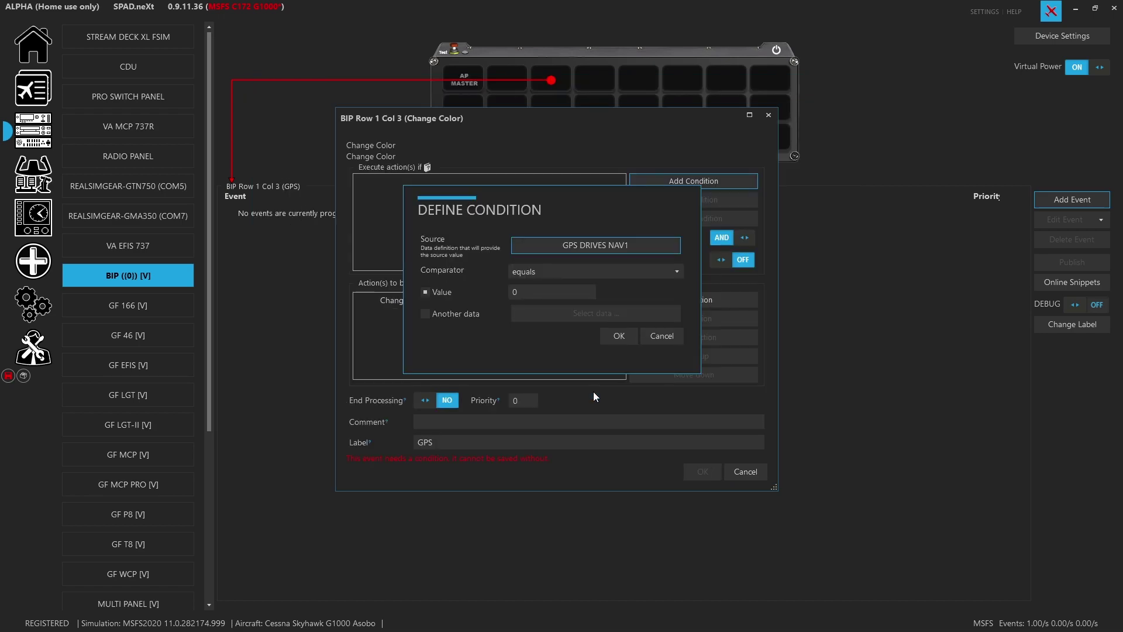
left_click(619, 336)
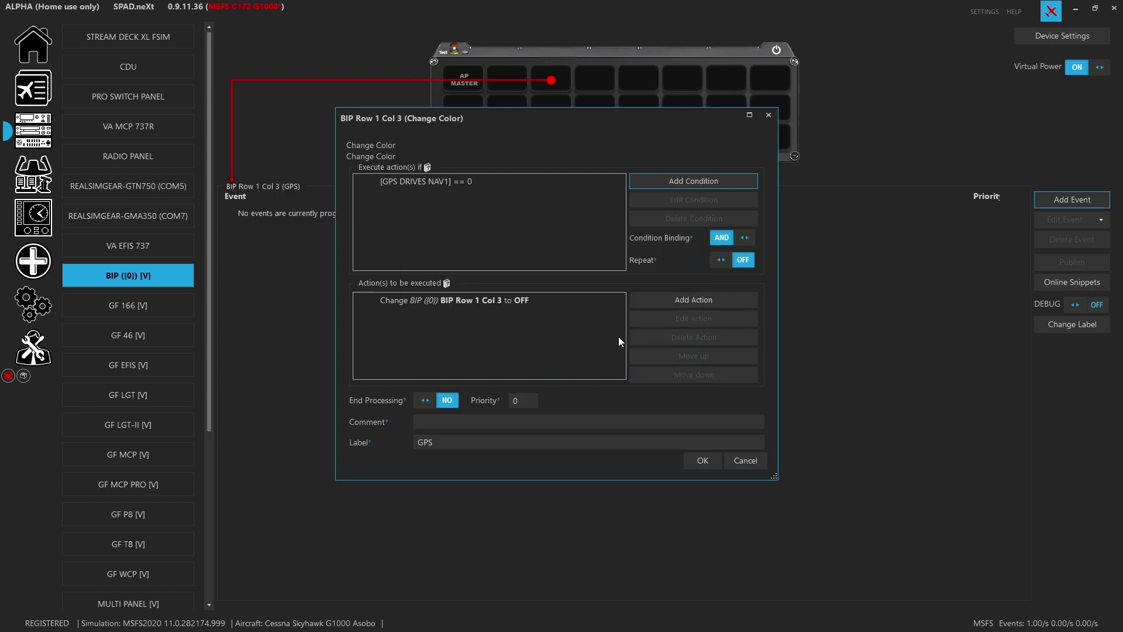
left_click(706, 459)
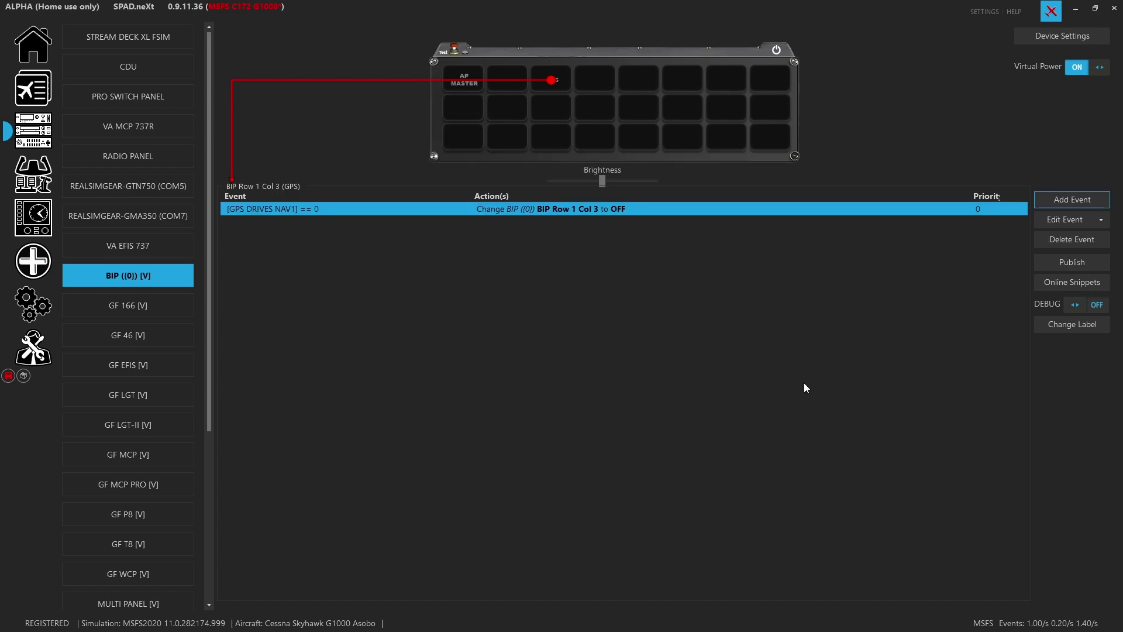
Add a second event turning the GPS plate Green when GPS DRIVES NAV1 equals 1.
left_click(1084, 194)
left_click(1061, 220)
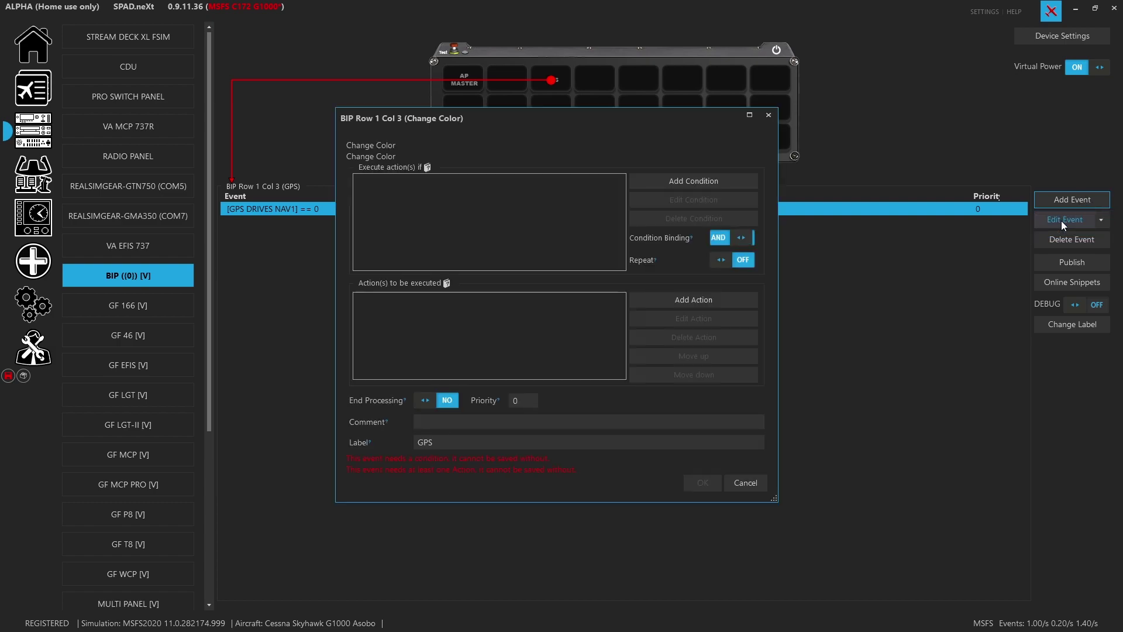
left_click(550, 303)
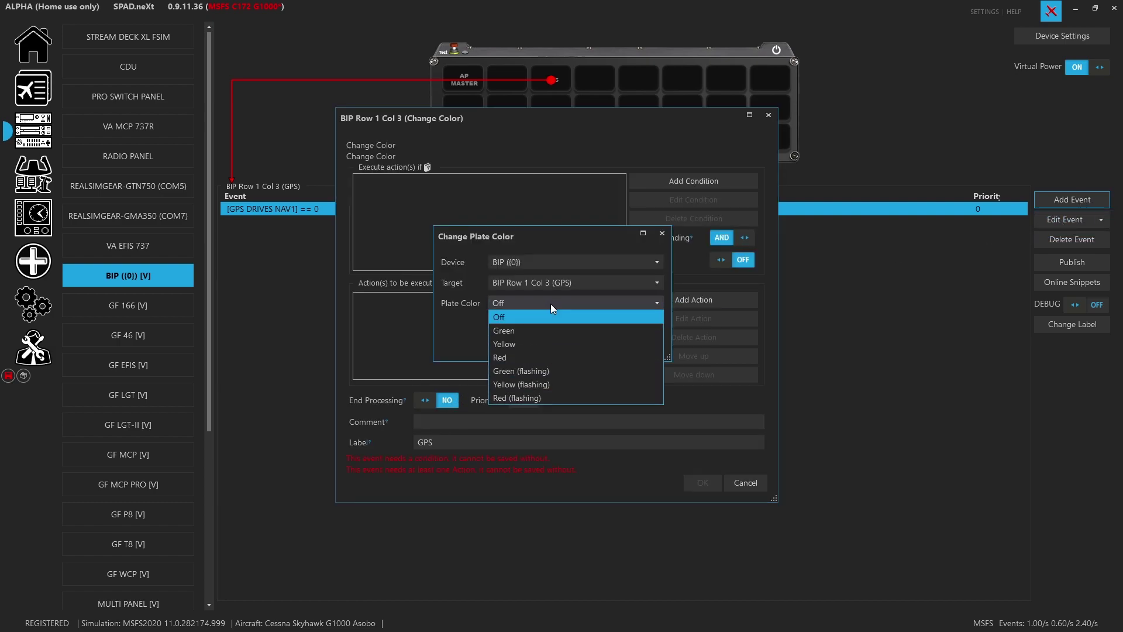
left_click(549, 330)
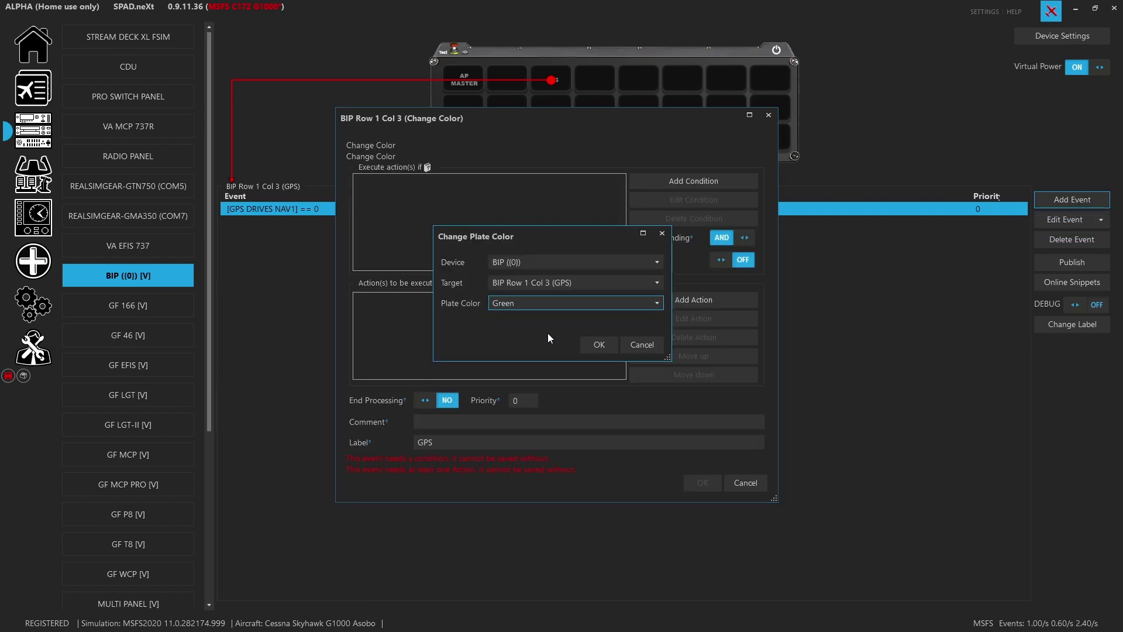
left_click(592, 345)
left_click(675, 178)
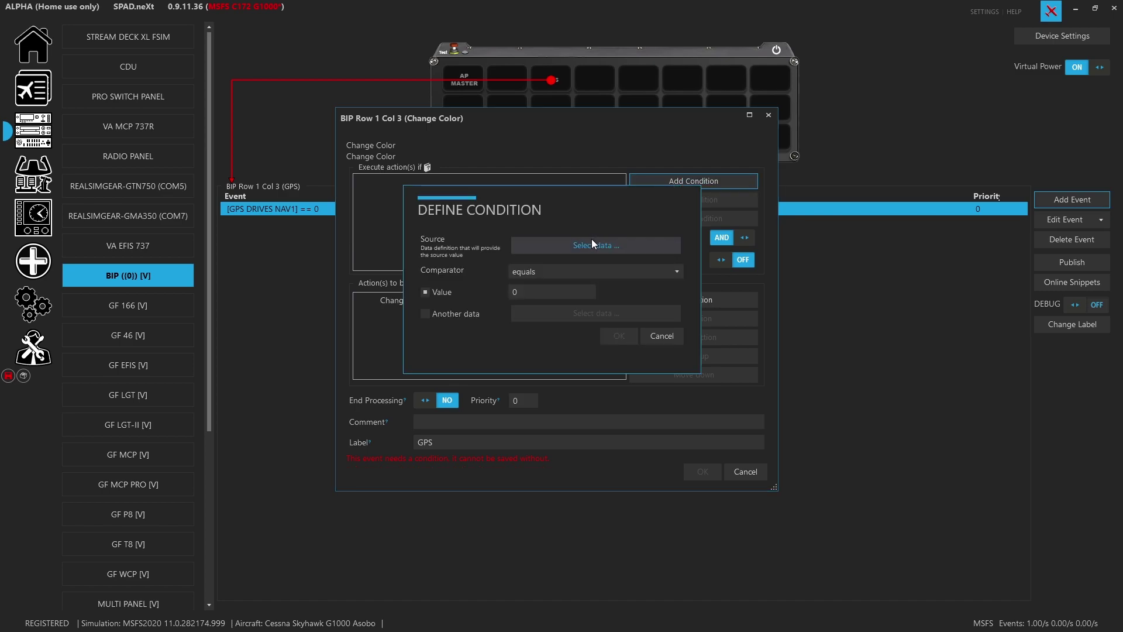
left_click(592, 240)
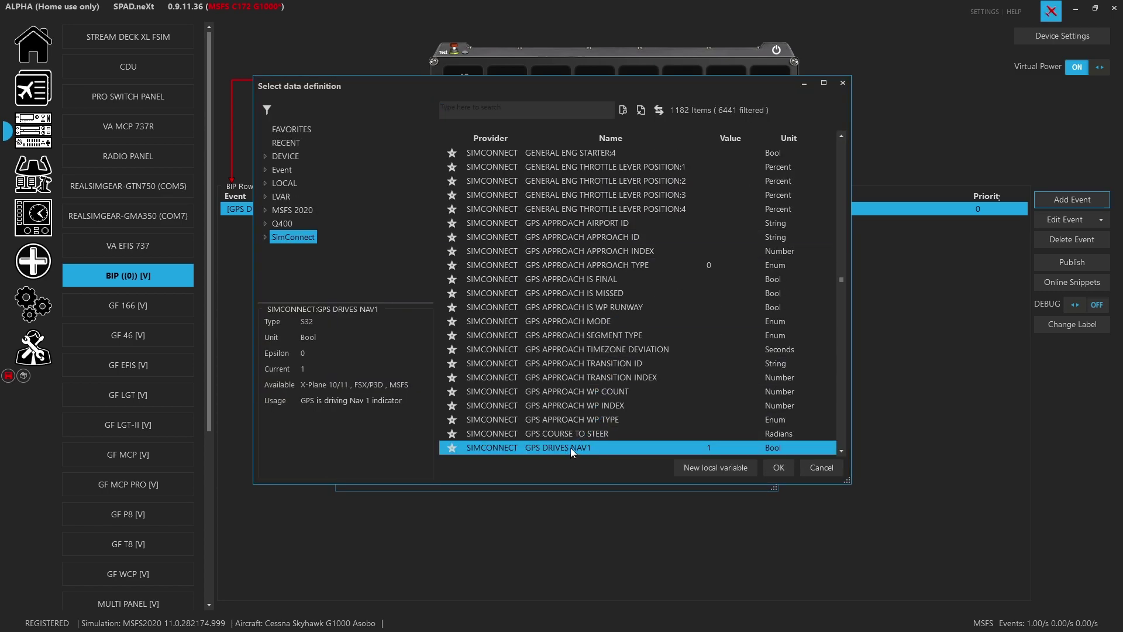
double_click(571, 447)
left_click(540, 295)
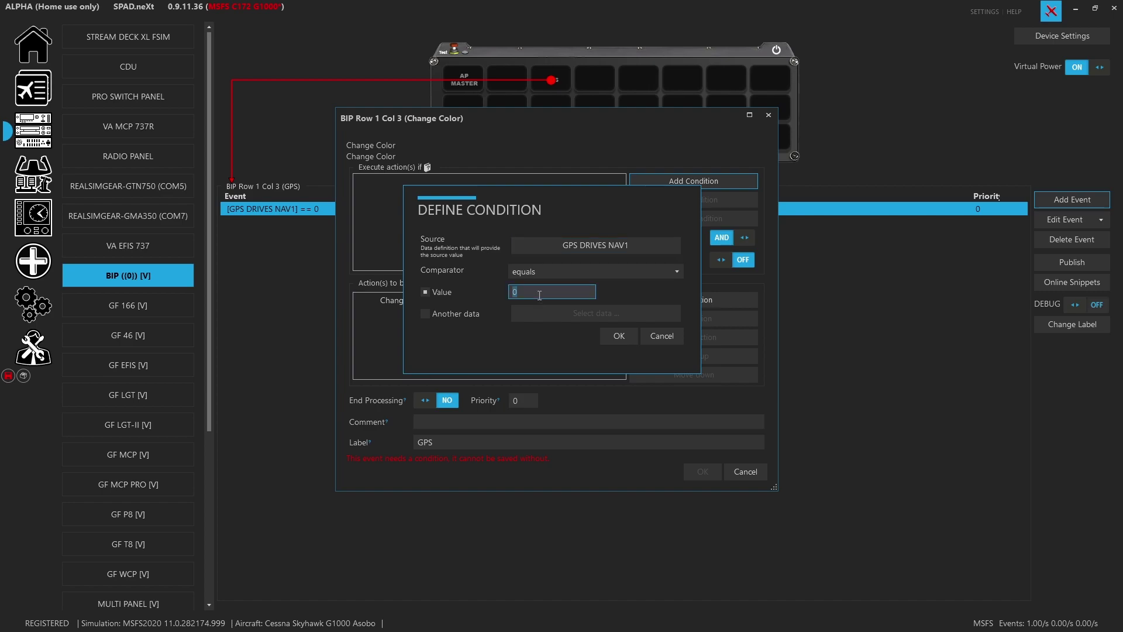
type("1")
left_click(623, 336)
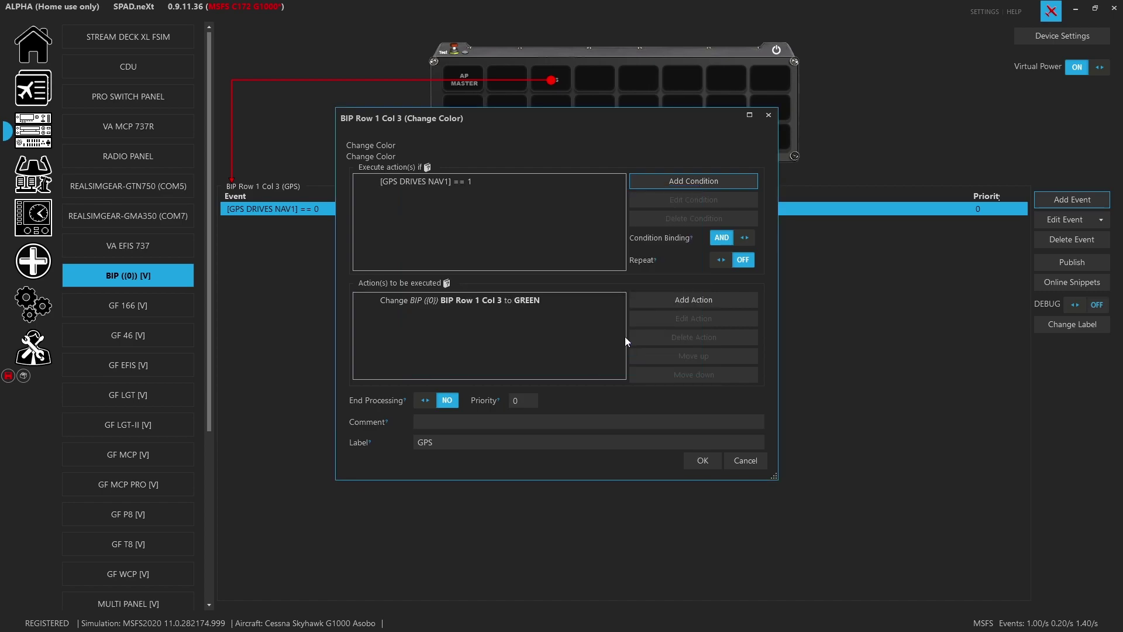
left_click(702, 461)
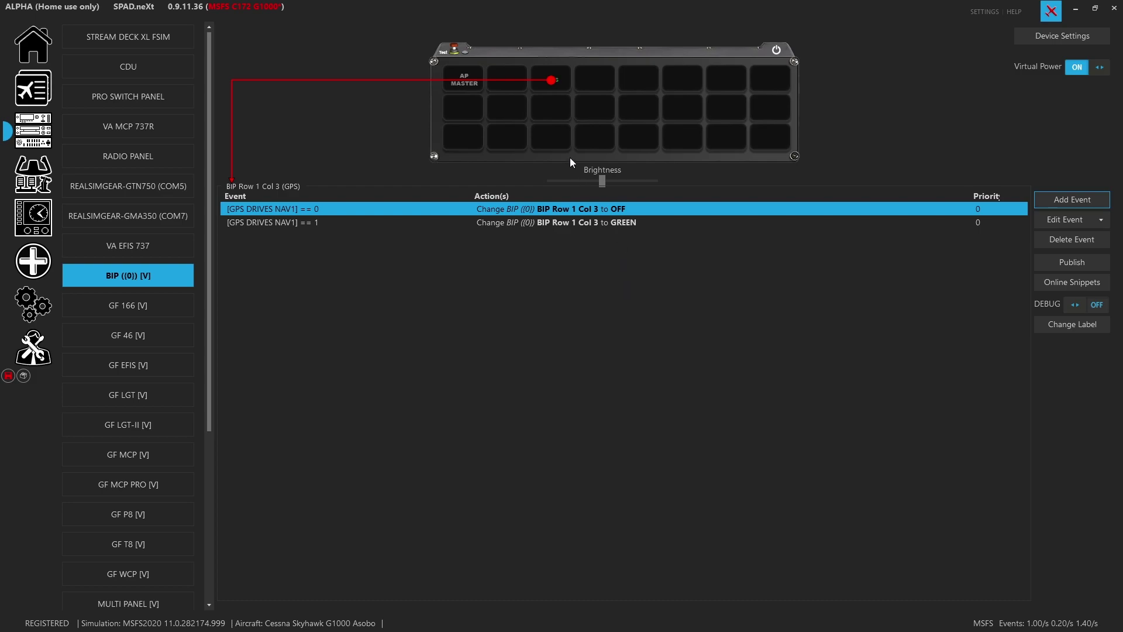
Select the AP MASTER plate (Row 1 Col 1) to review its two events.
left_click(461, 85)
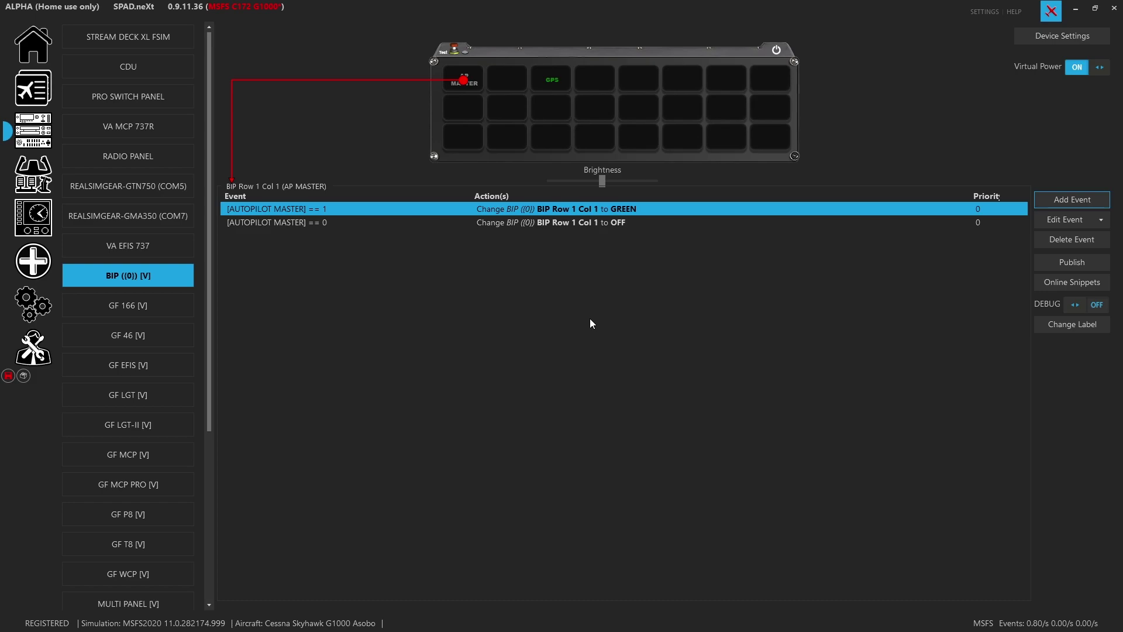
Label the BIP Row 1 Col 4 plate 'NAV'.
left_click(1064, 201)
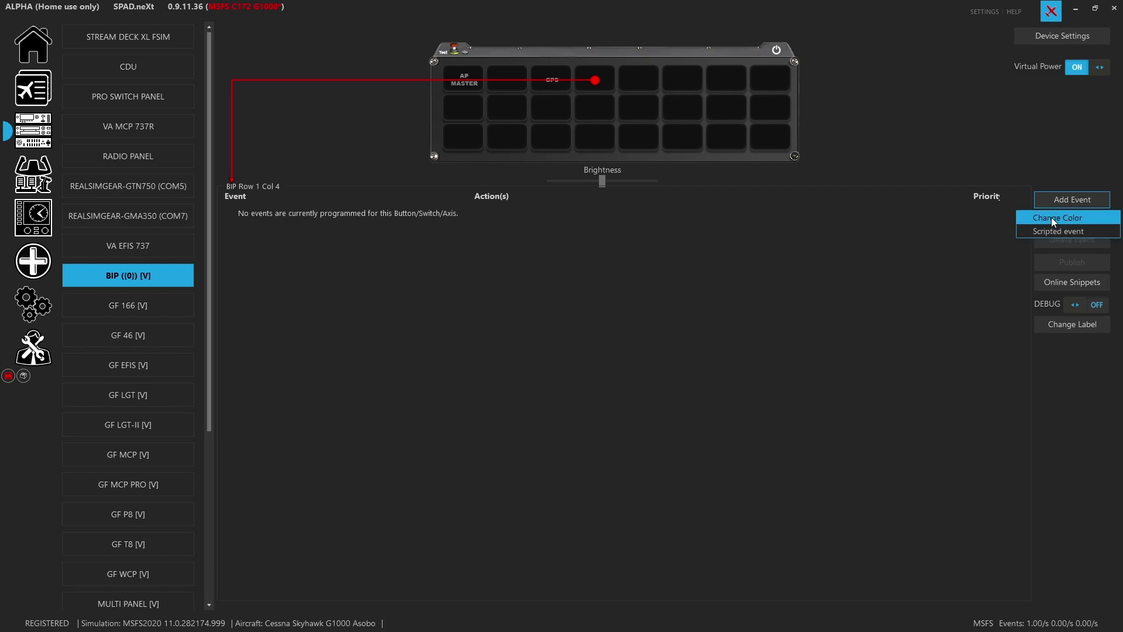
left_click(1069, 326)
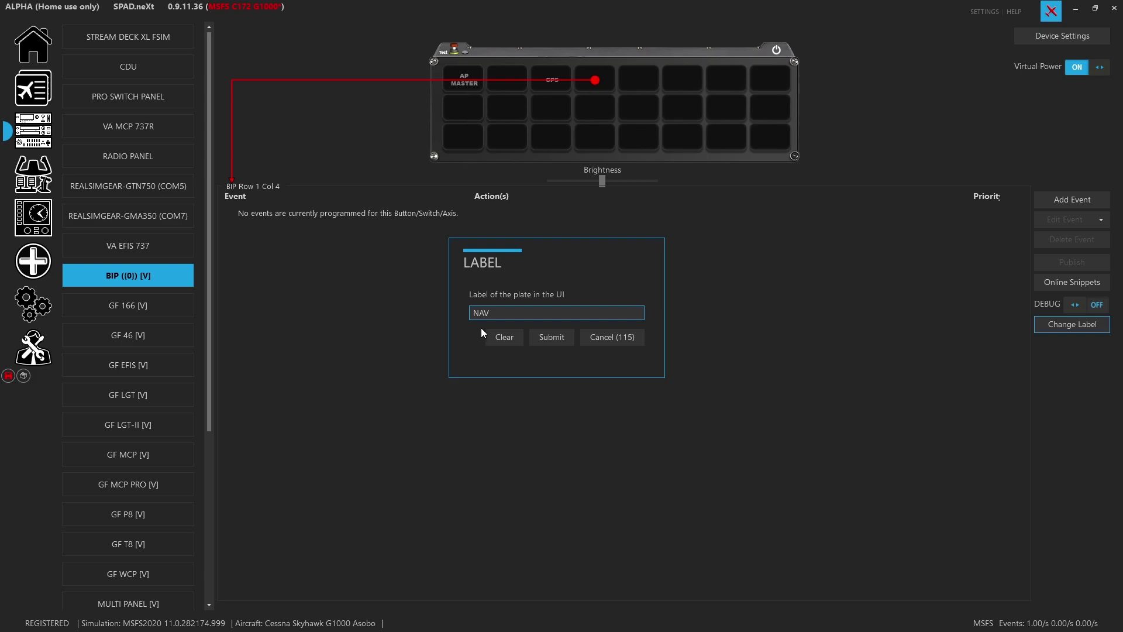
left_click(560, 338)
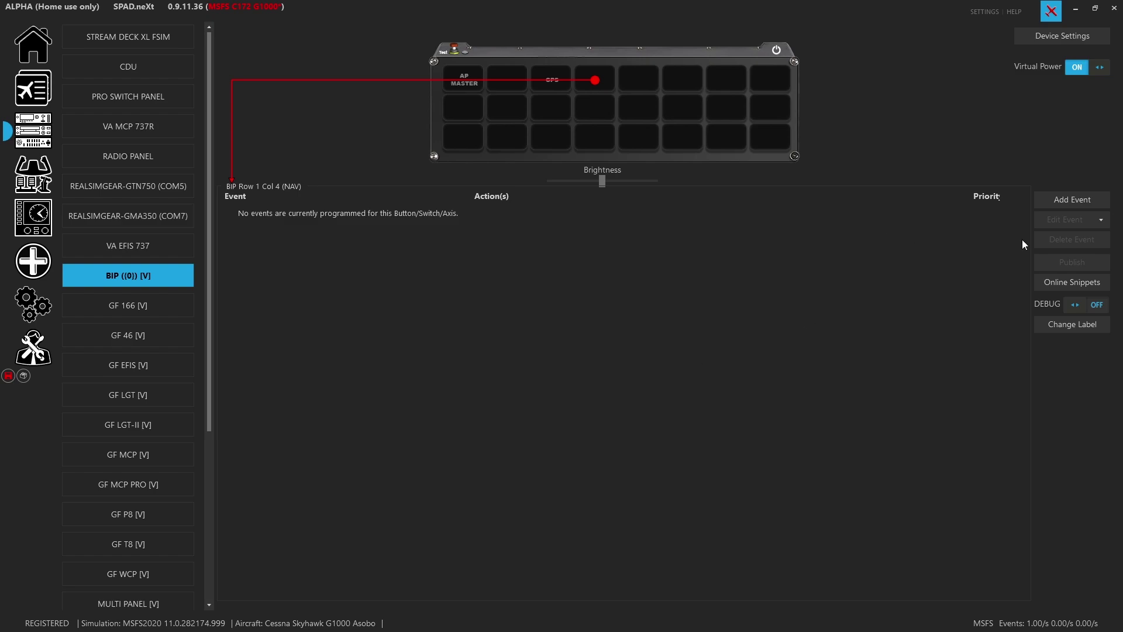
left_click(1071, 199)
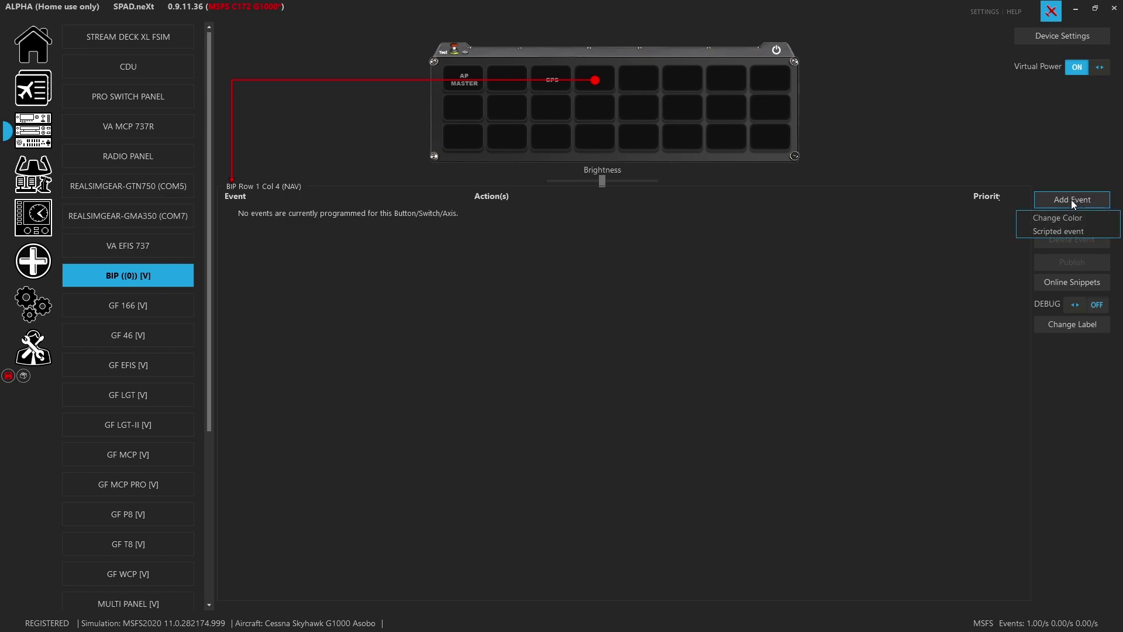
Add a Change Color event turning the NAV plate Off when GPS DRIVES NAV1 equals 1.
left_click(1055, 217)
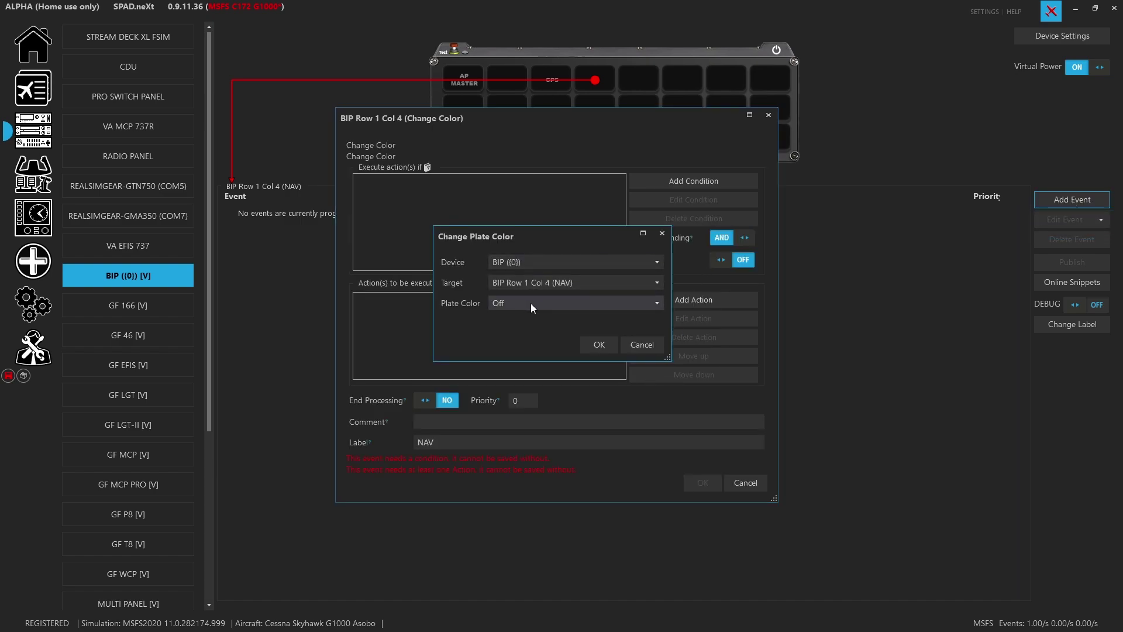
left_click(593, 347)
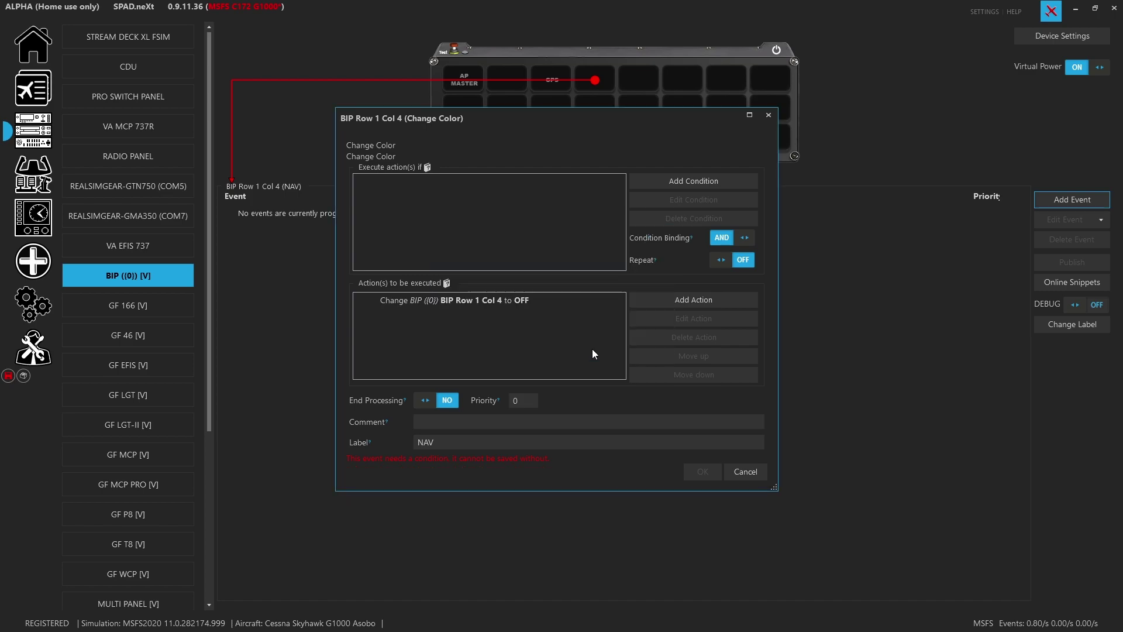
left_click(687, 185)
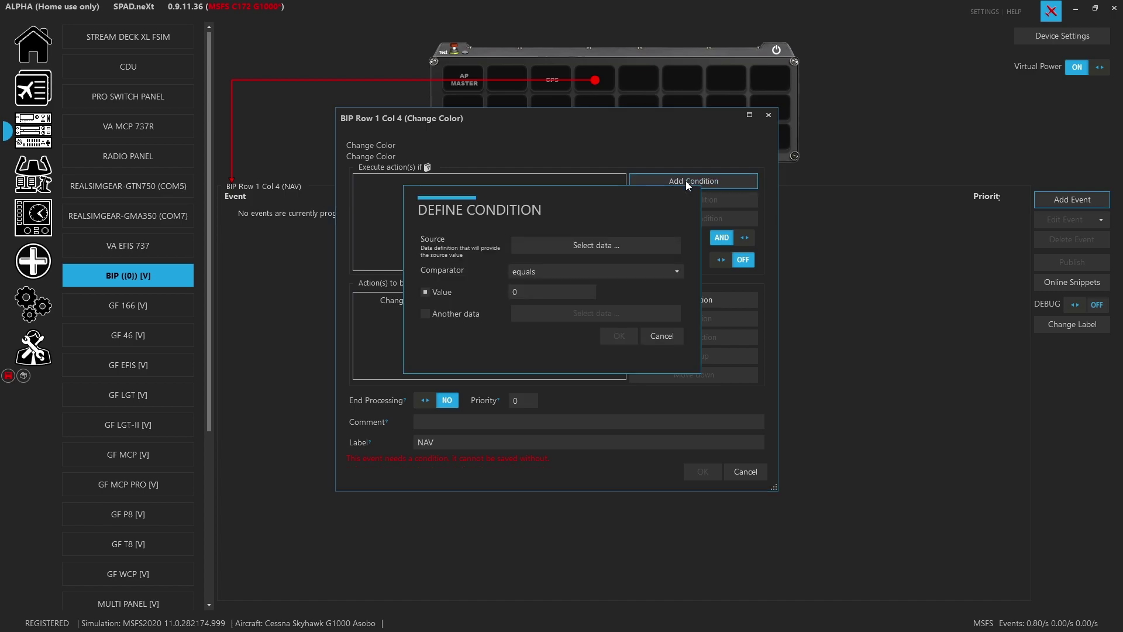
left_click(593, 246)
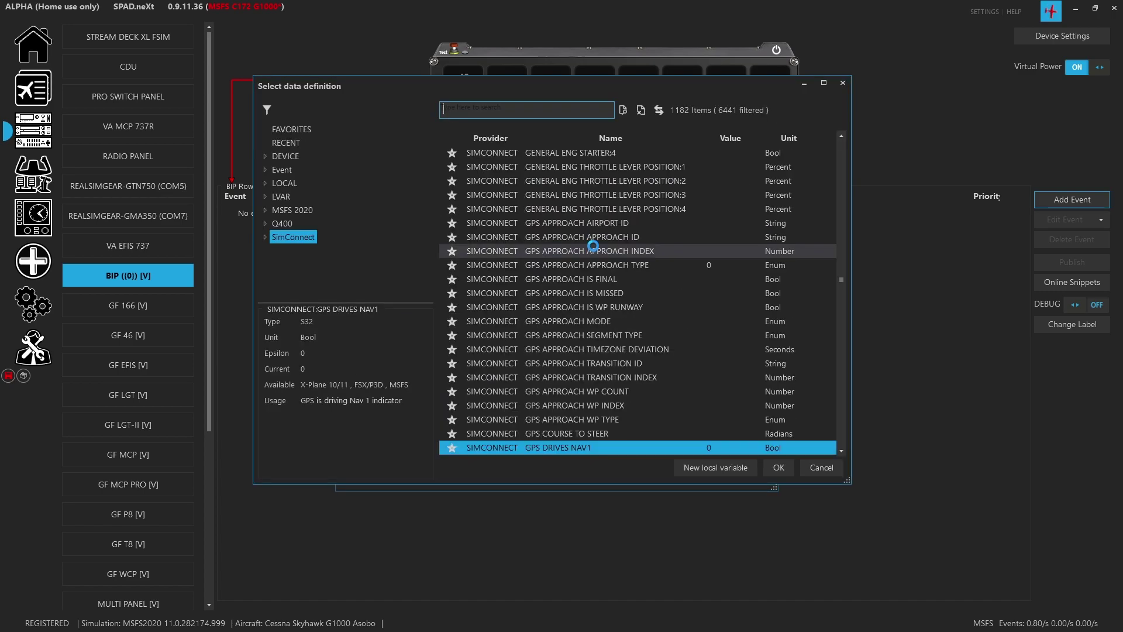
double_click(593, 448)
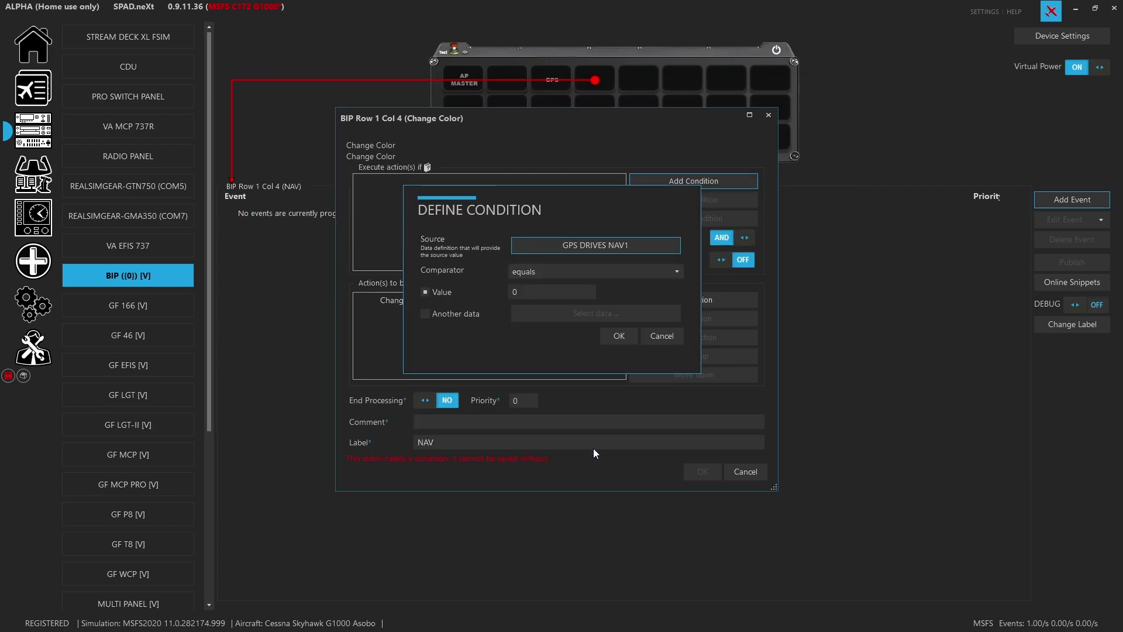
left_click(550, 292)
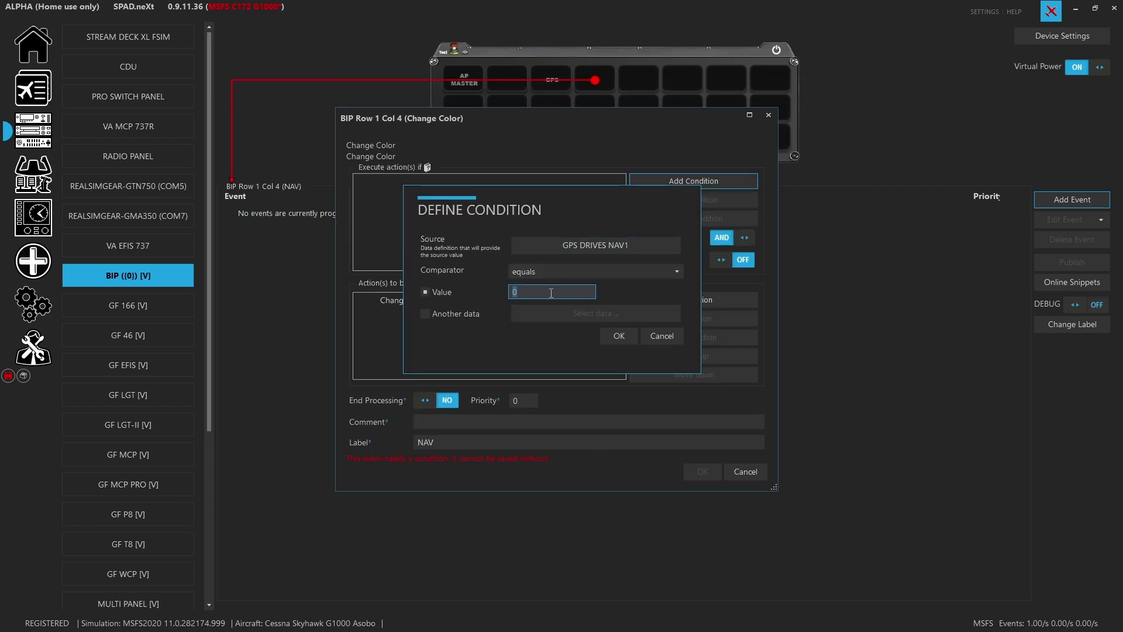
type("1")
left_click(619, 335)
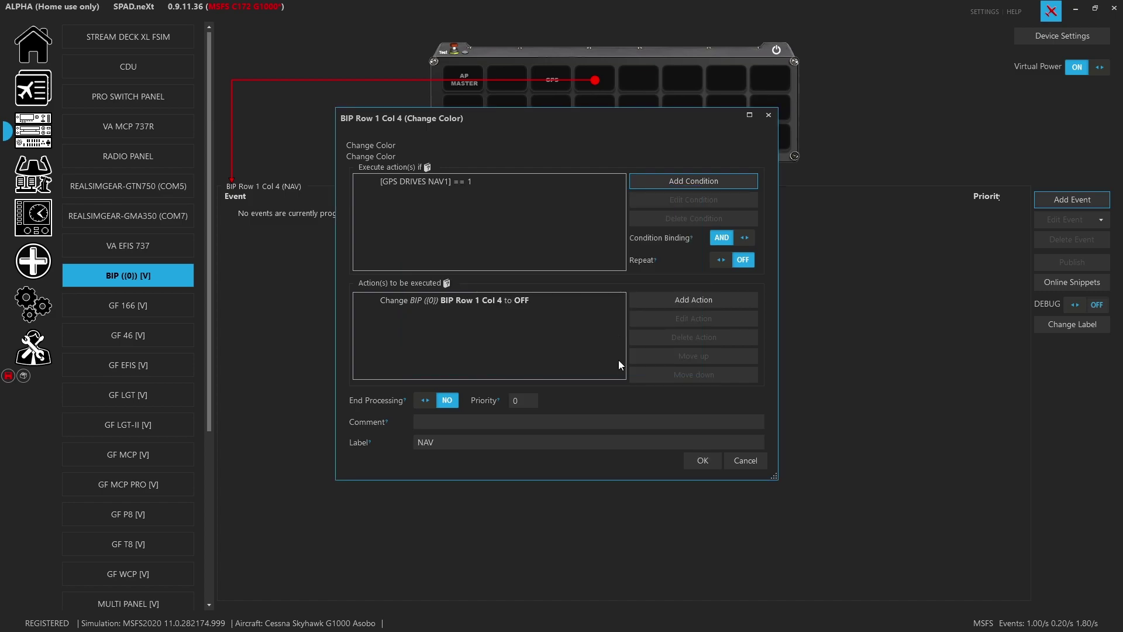
left_click(701, 462)
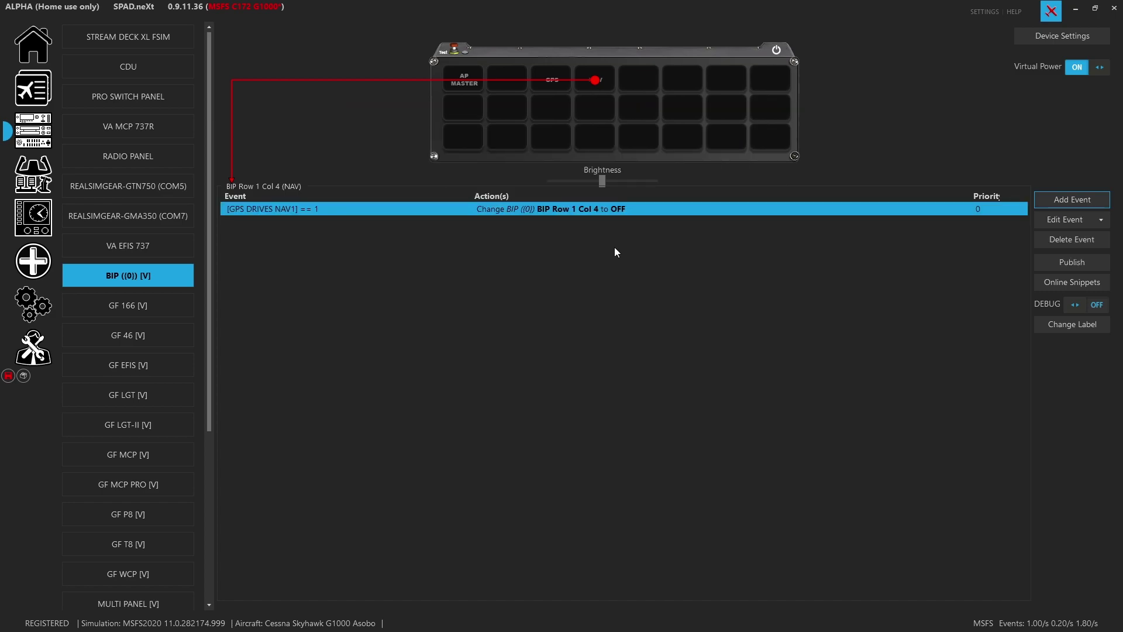
Add a Change Color event with Plate Color Green to the NAV plate.
left_click(1073, 200)
left_click(1071, 225)
left_click(667, 301)
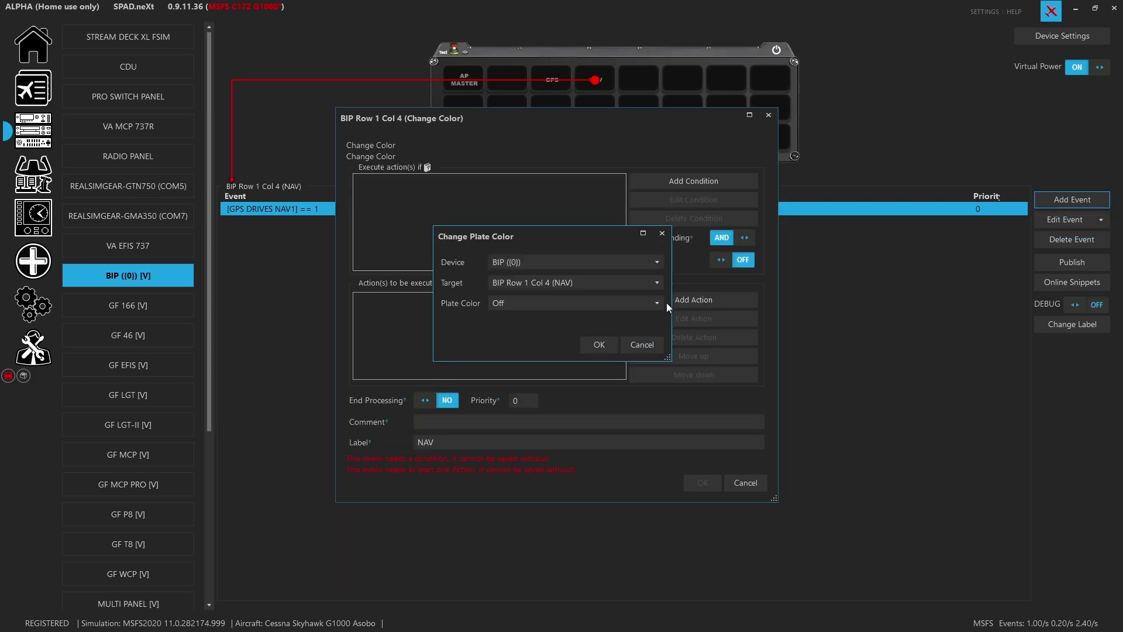
left_click(550, 300)
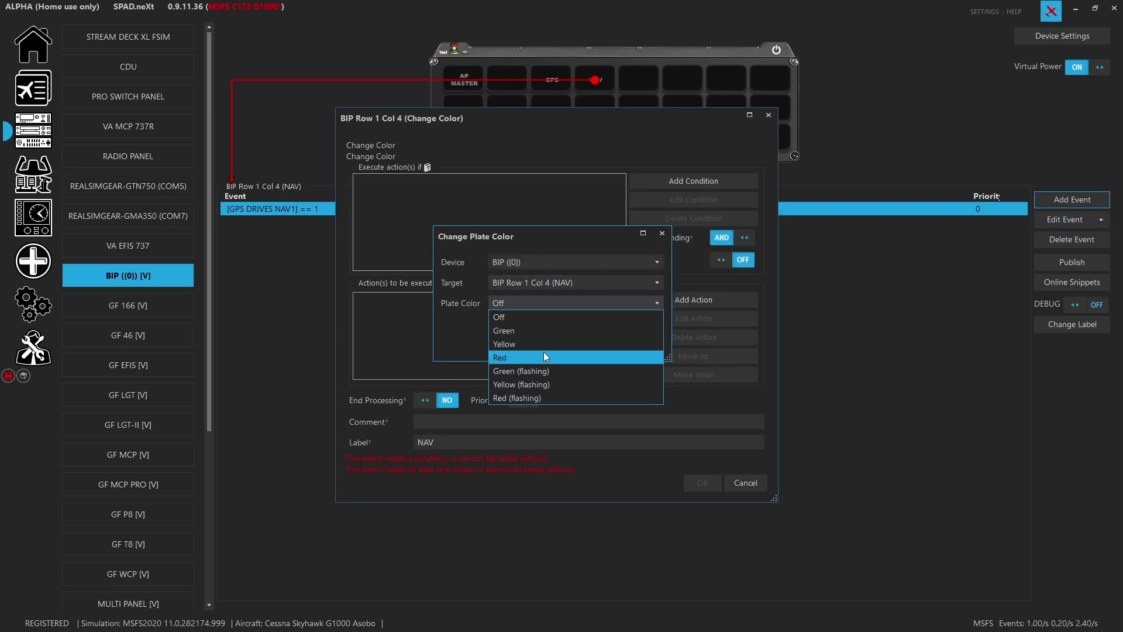
left_click(544, 333)
left_click(594, 349)
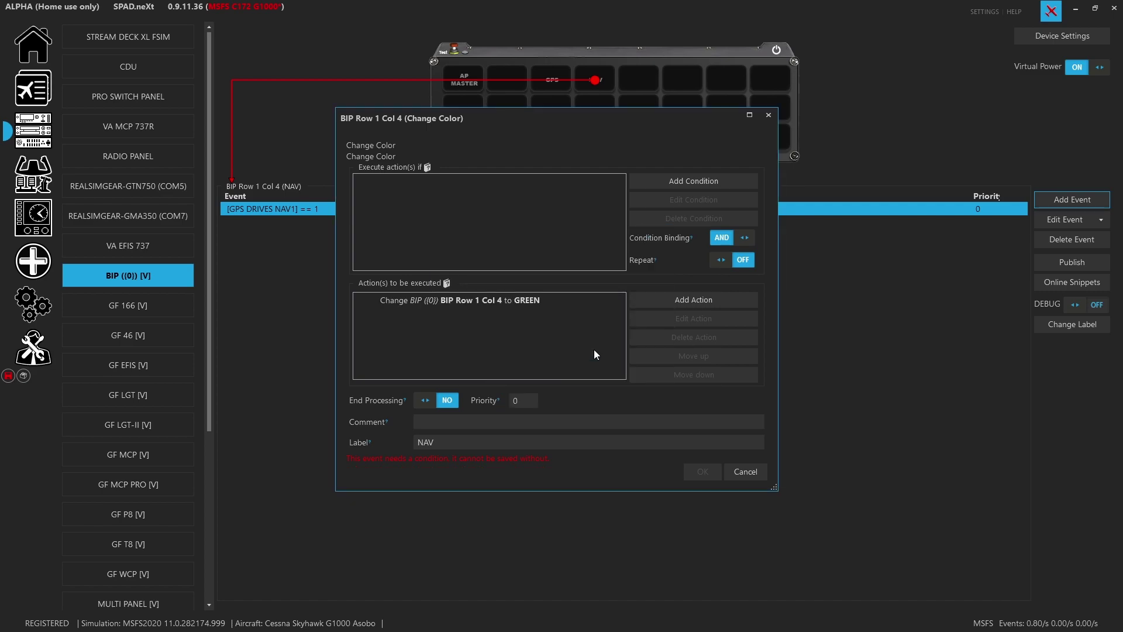
Condition the green event on GPS DRIVES NAV1 equals 0, save it, and save the profile.
left_click(666, 182)
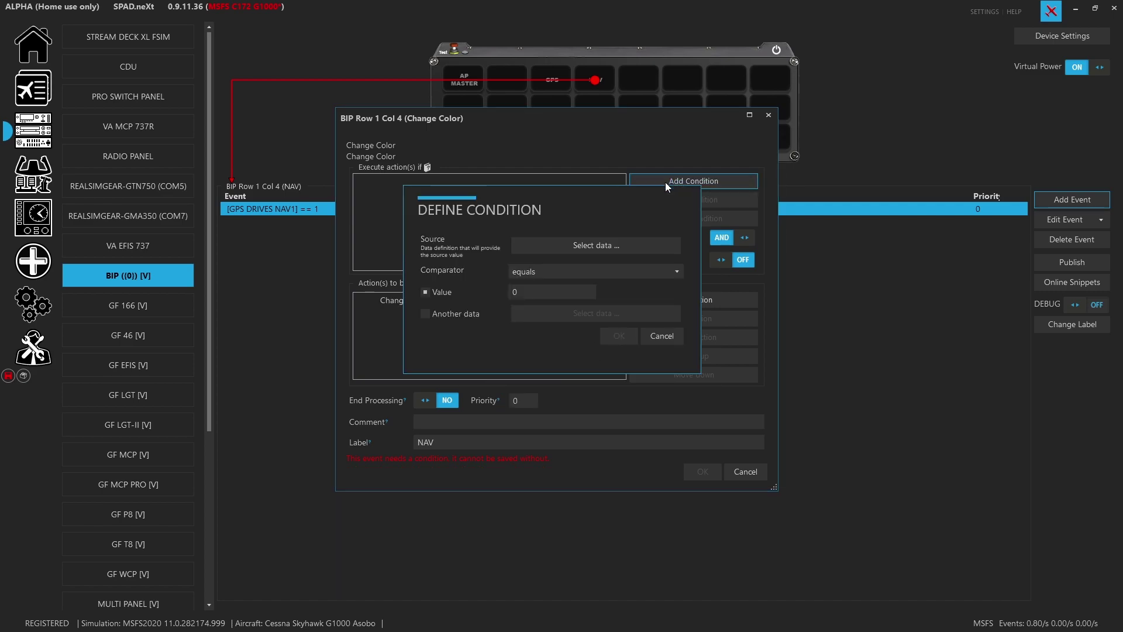
left_click(609, 245)
scroll(603, 378, "down", 1)
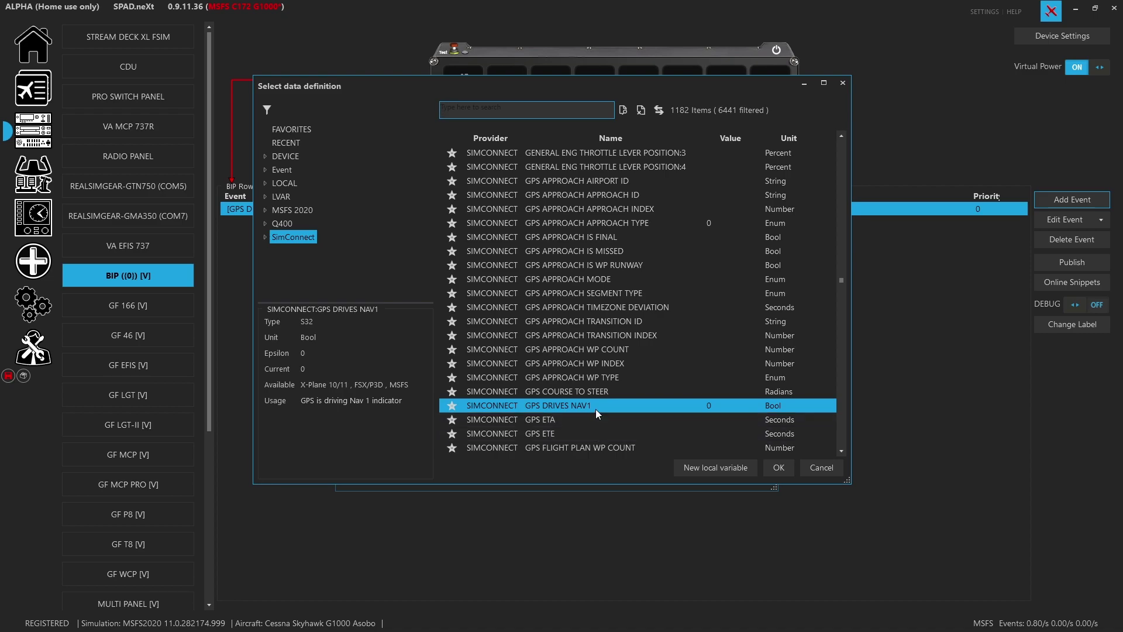
double_click(594, 405)
left_click(618, 336)
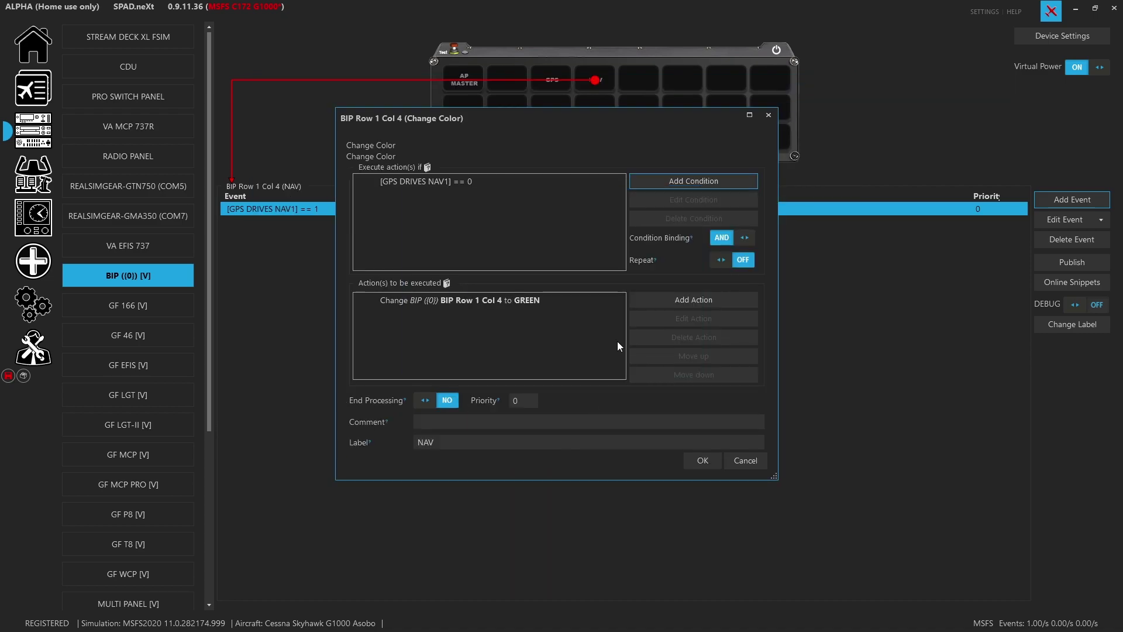
left_click(694, 460)
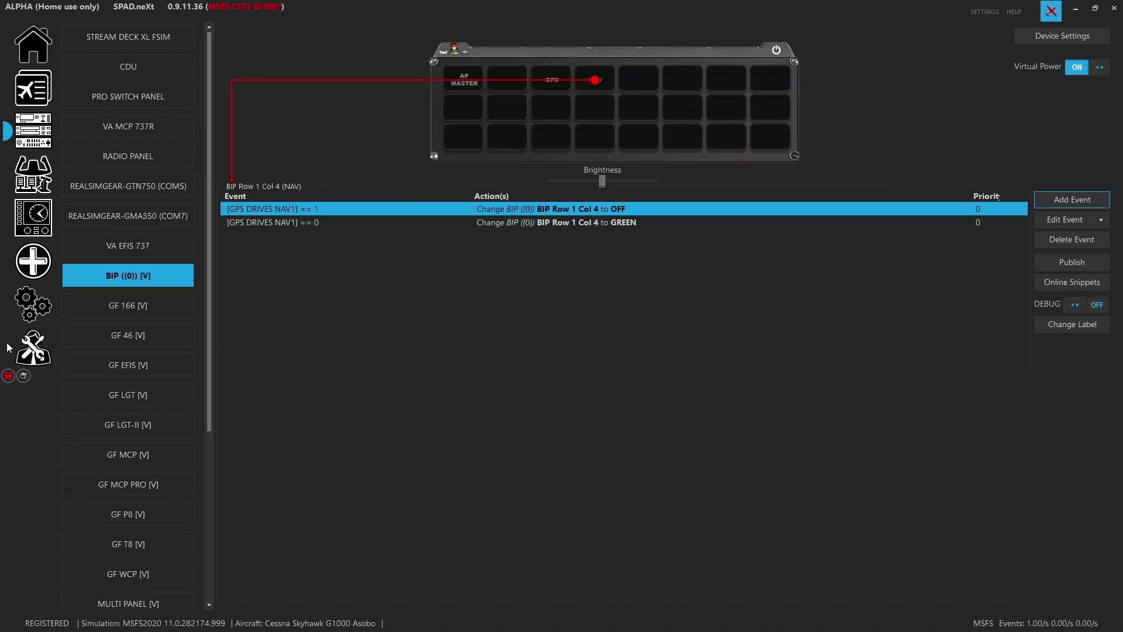
left_click(8, 376)
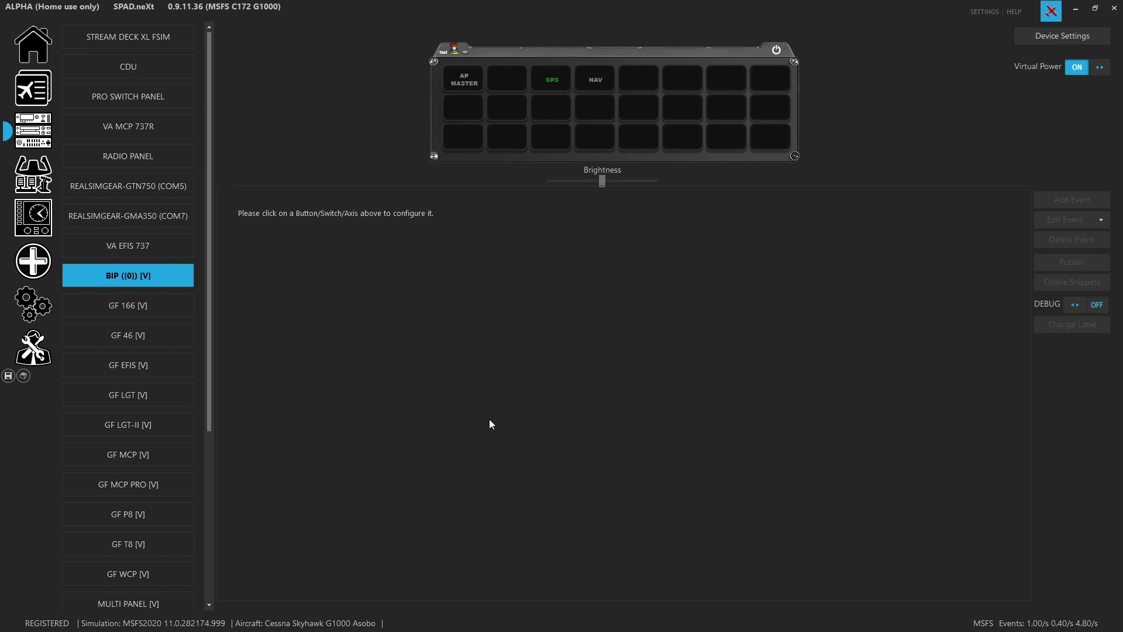
Label the Row 1 Col 2 plate 'AP NAV' and add a Change Color event set to Off.
type("A")
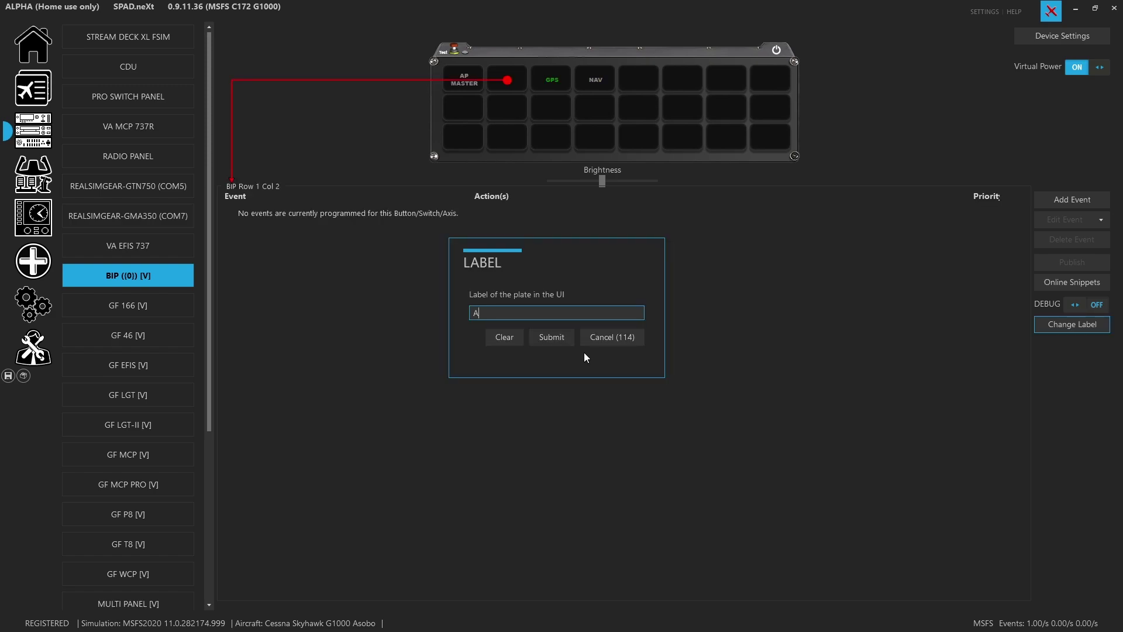
type("P NAV")
left_click(558, 339)
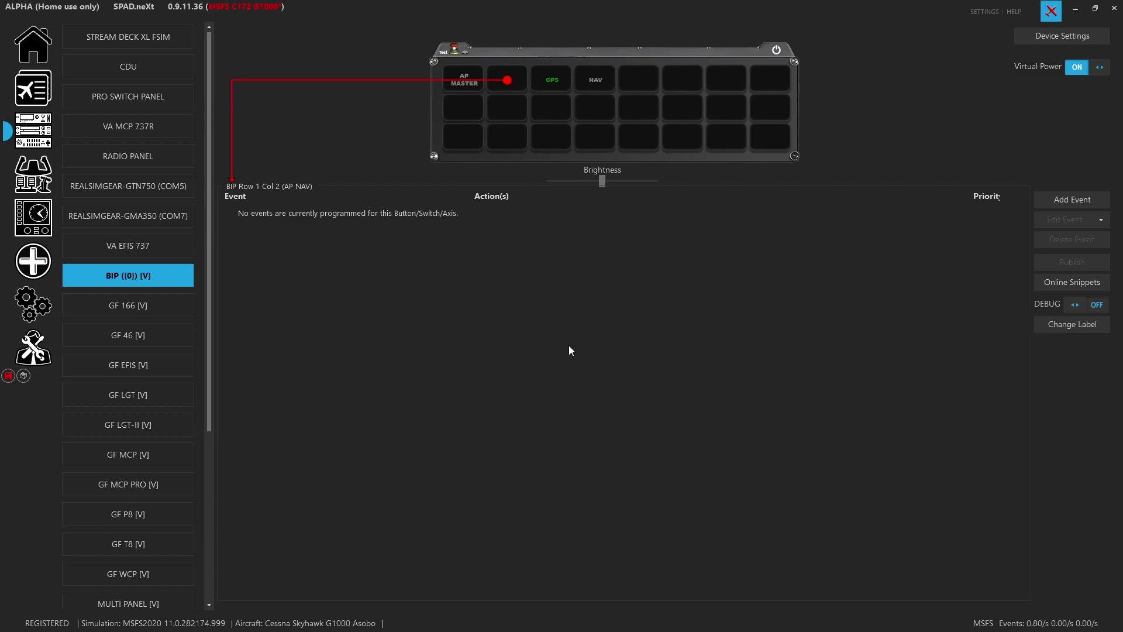
left_click(1040, 198)
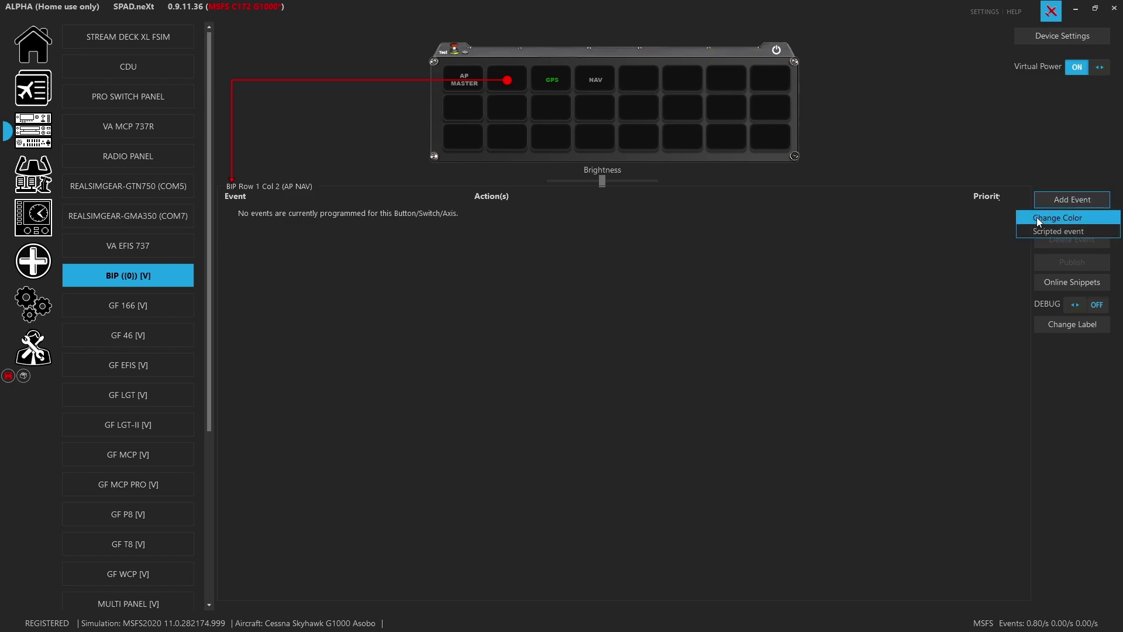
left_click(1036, 216)
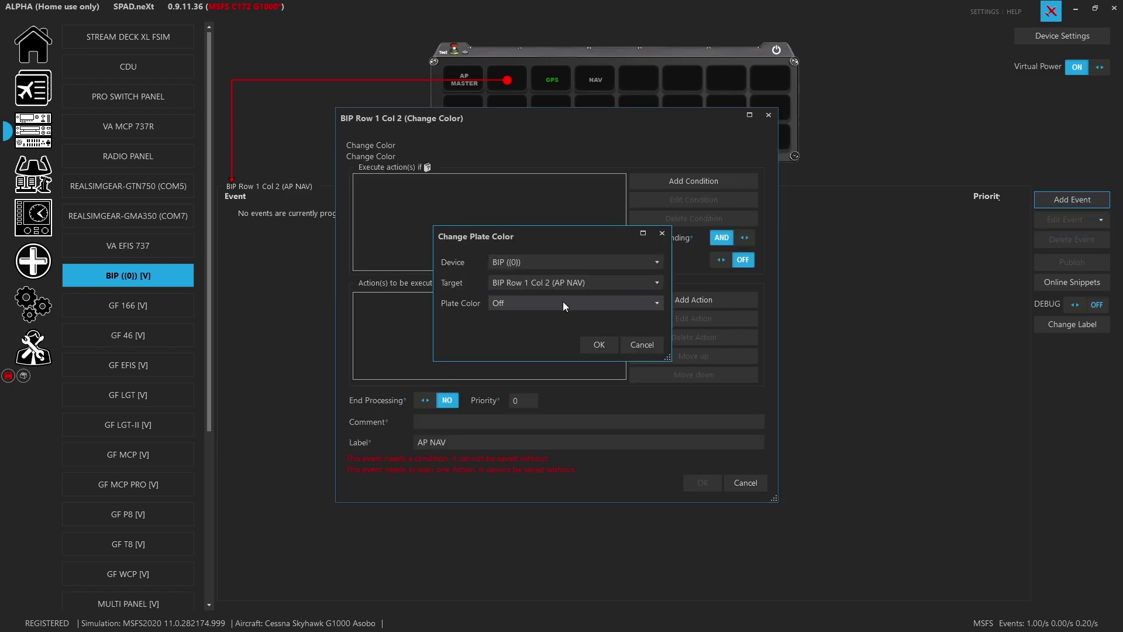
left_click(602, 344)
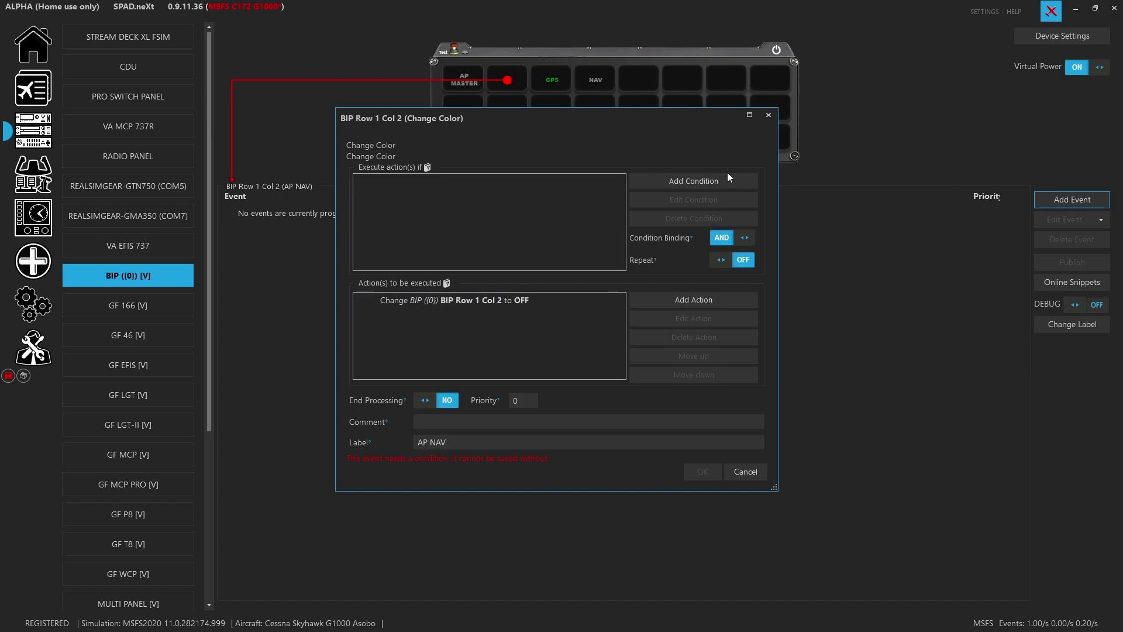
Make the Off event conditional on AUTOPILOT NAV1 LOCK equals 0 and save it.
left_click(715, 180)
left_click(607, 246)
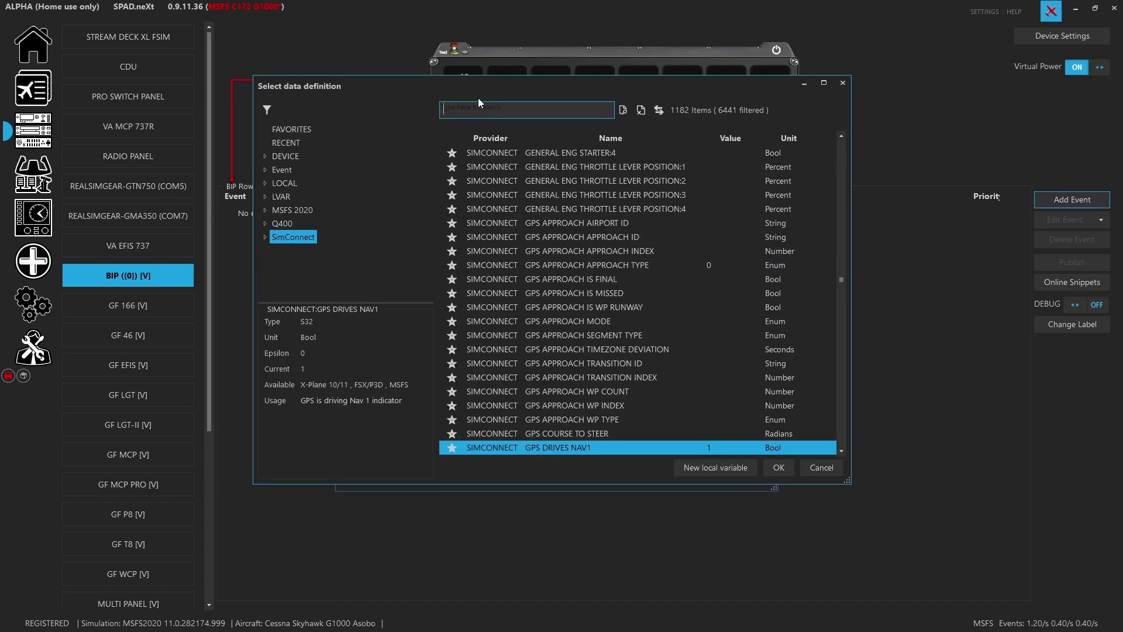
type("auto")
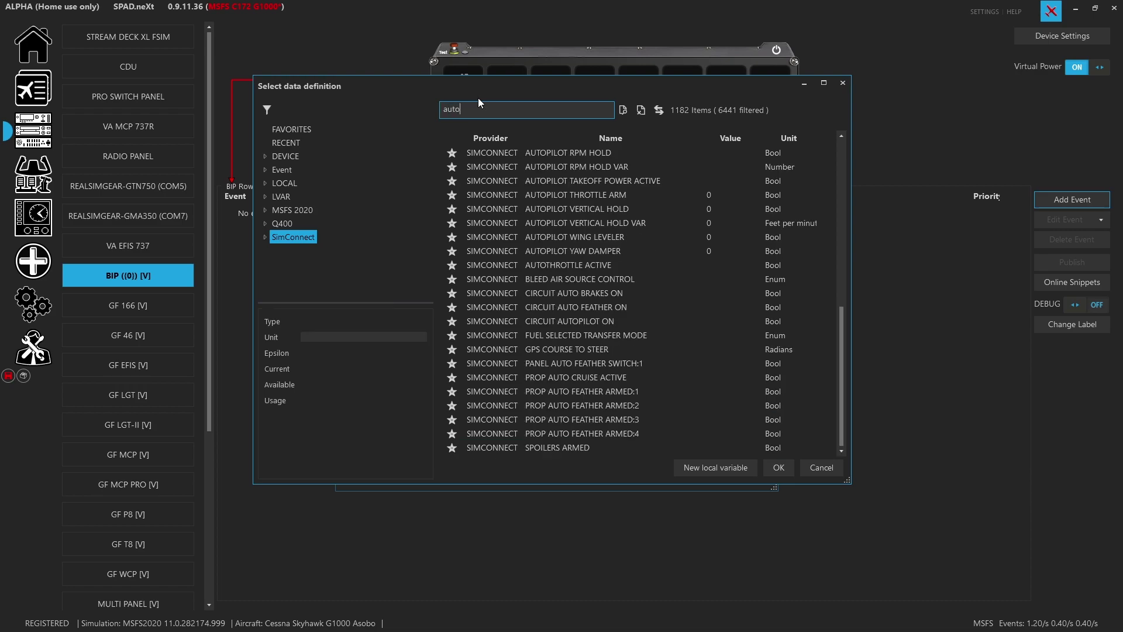
type("pilot na")
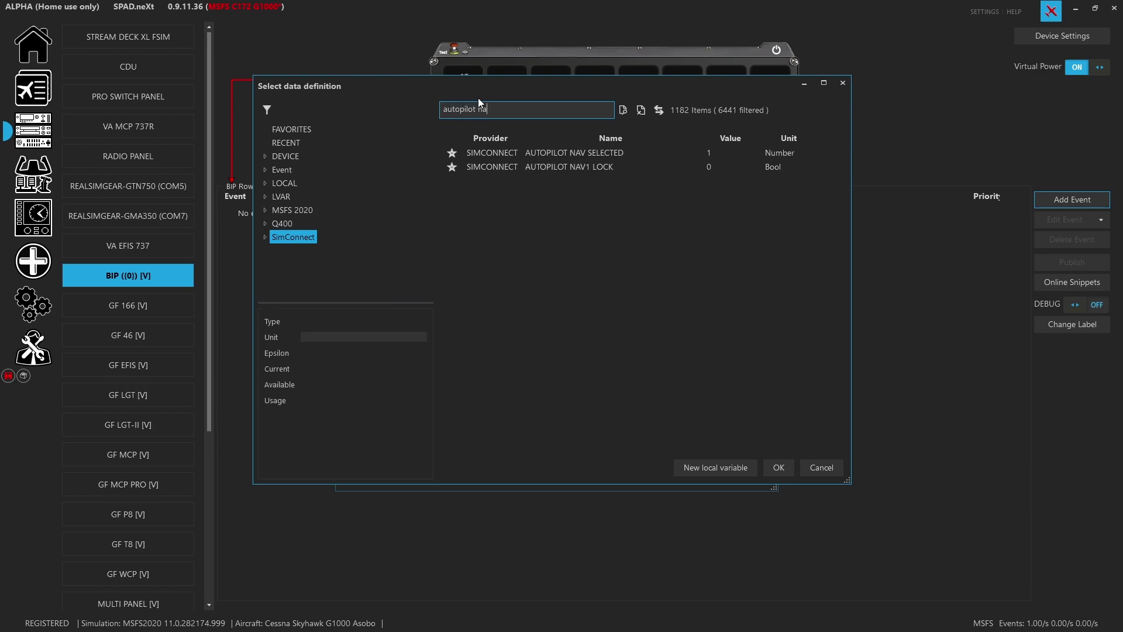
left_click(587, 169)
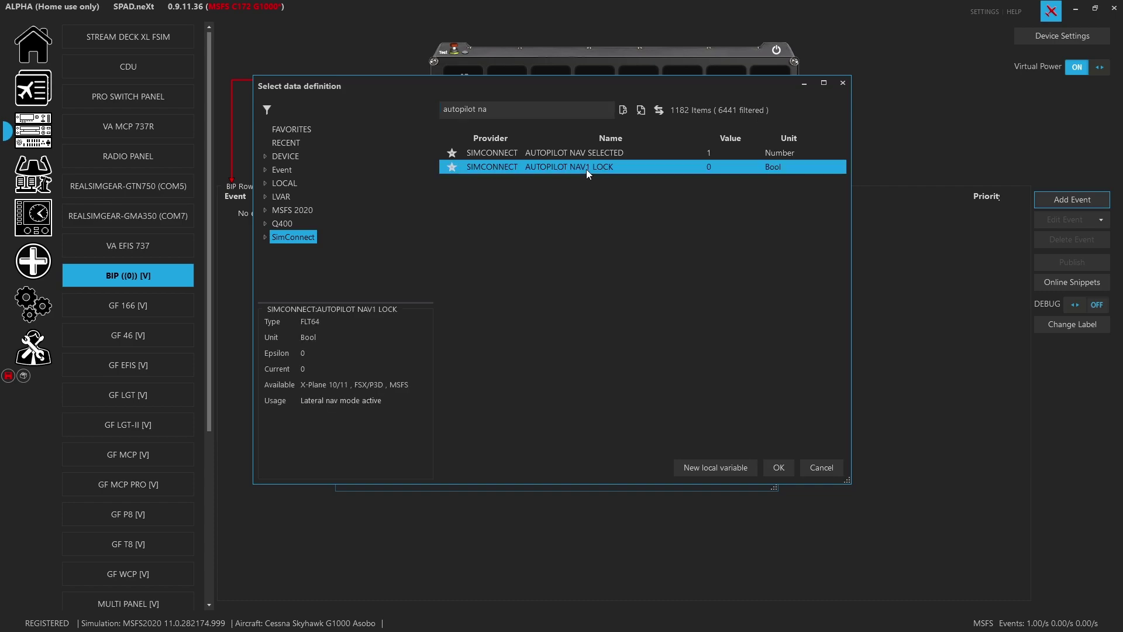
double_click(586, 169)
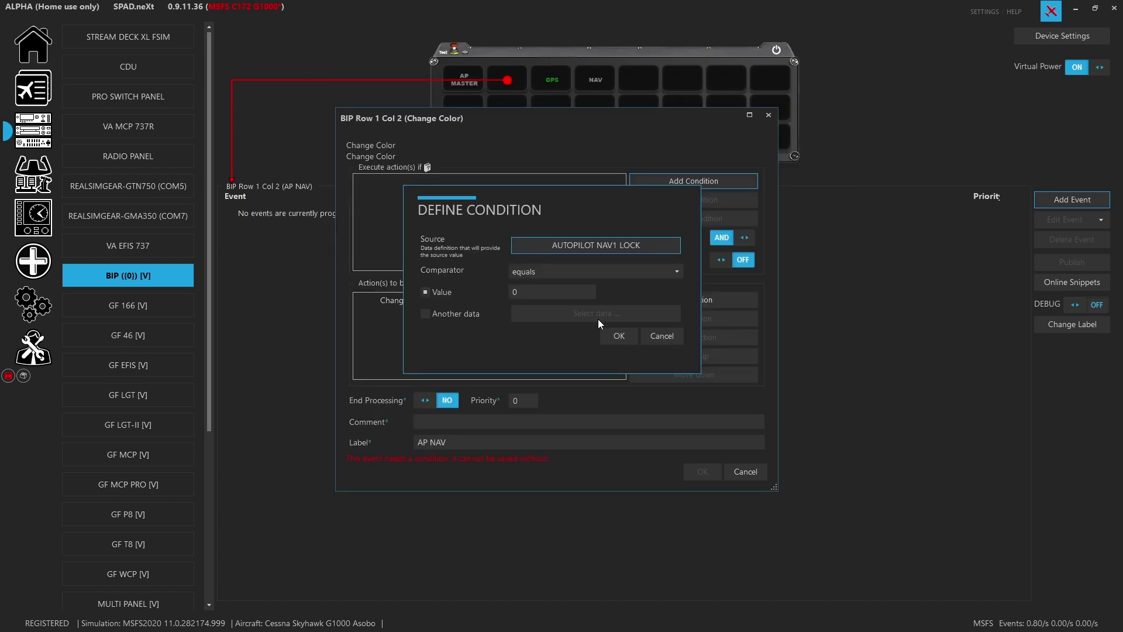
left_click(540, 289)
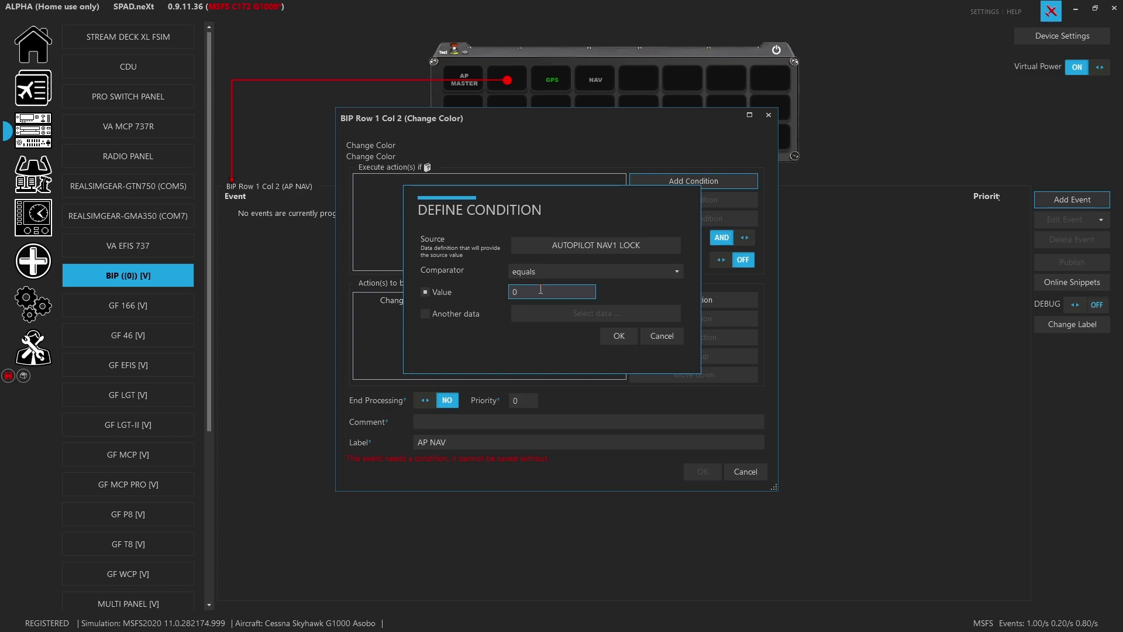
left_click(623, 342)
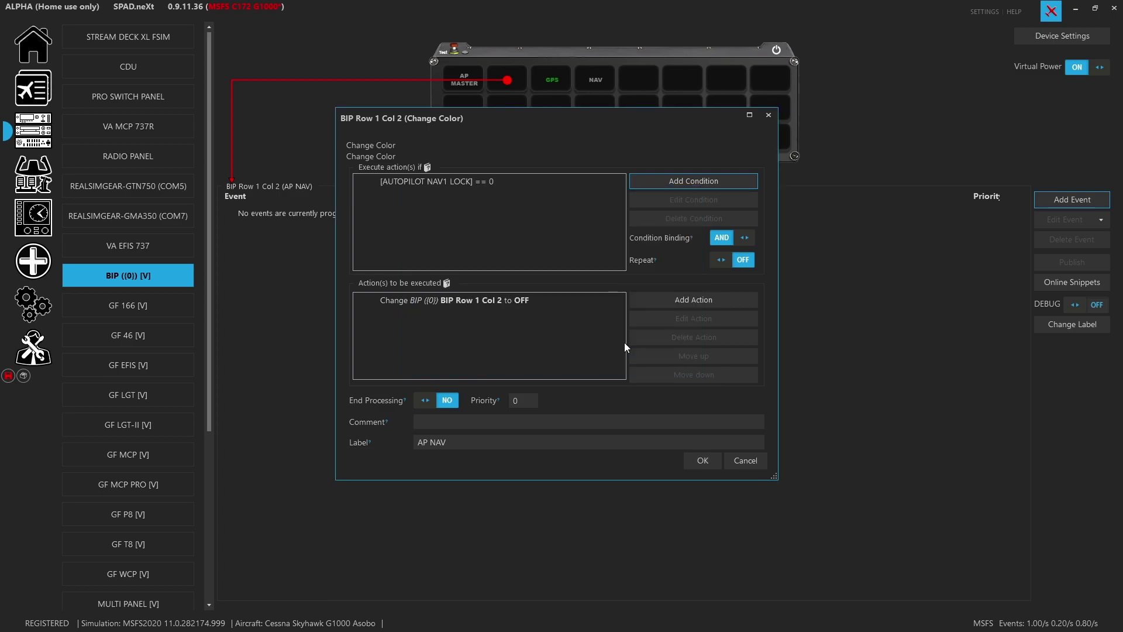
left_click(699, 462)
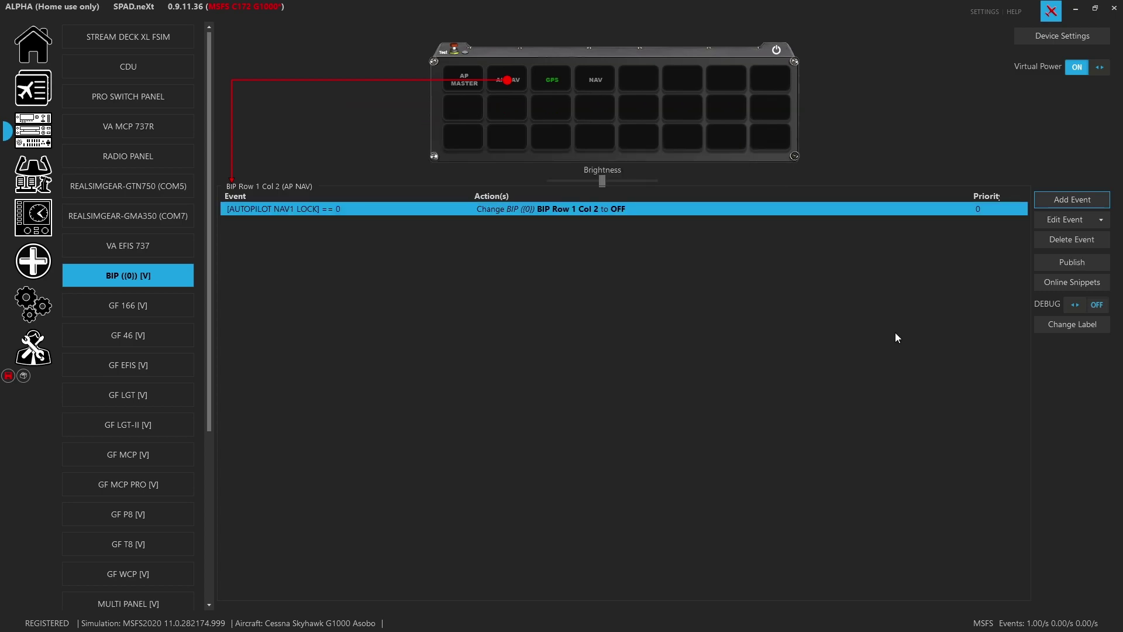
Add a Change Color event with Plate Color Green to the AP NAV plate.
left_click(1067, 220)
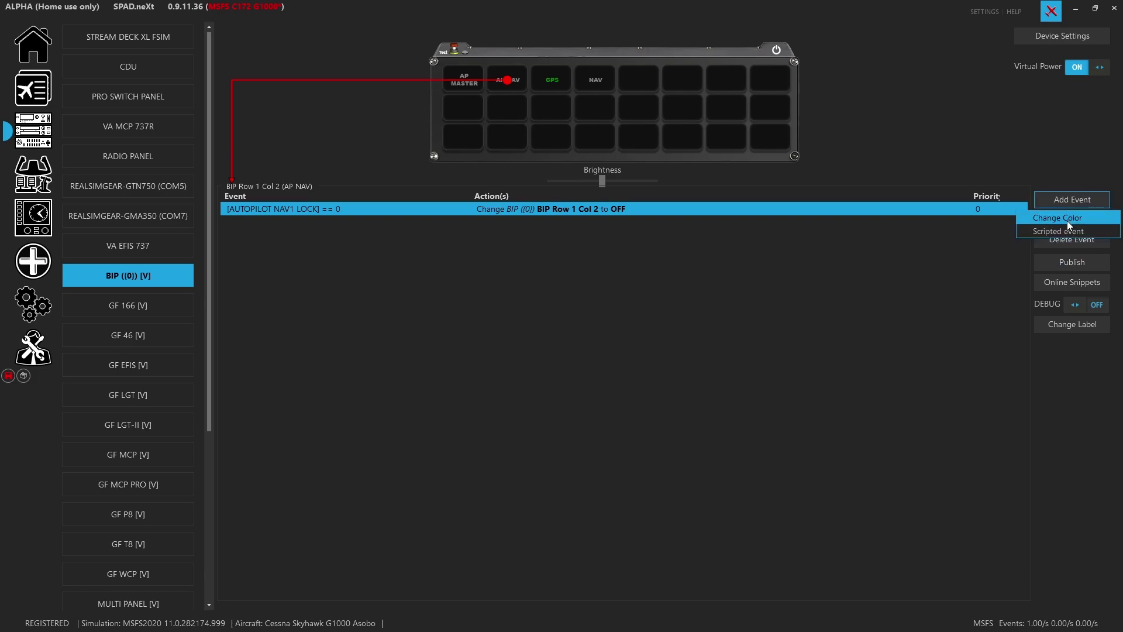
left_click(1066, 220)
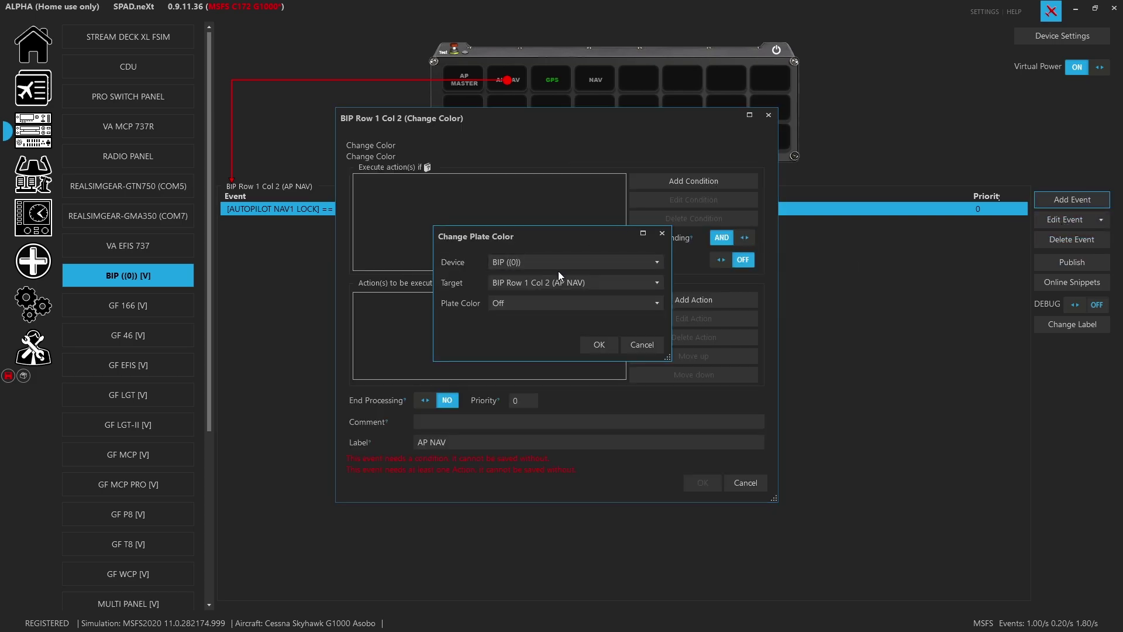
left_click(546, 300)
left_click(562, 336)
left_click(599, 347)
Condition the green event on AUTOPILOT NAV1 LOCK equals 1 and save it.
left_click(689, 181)
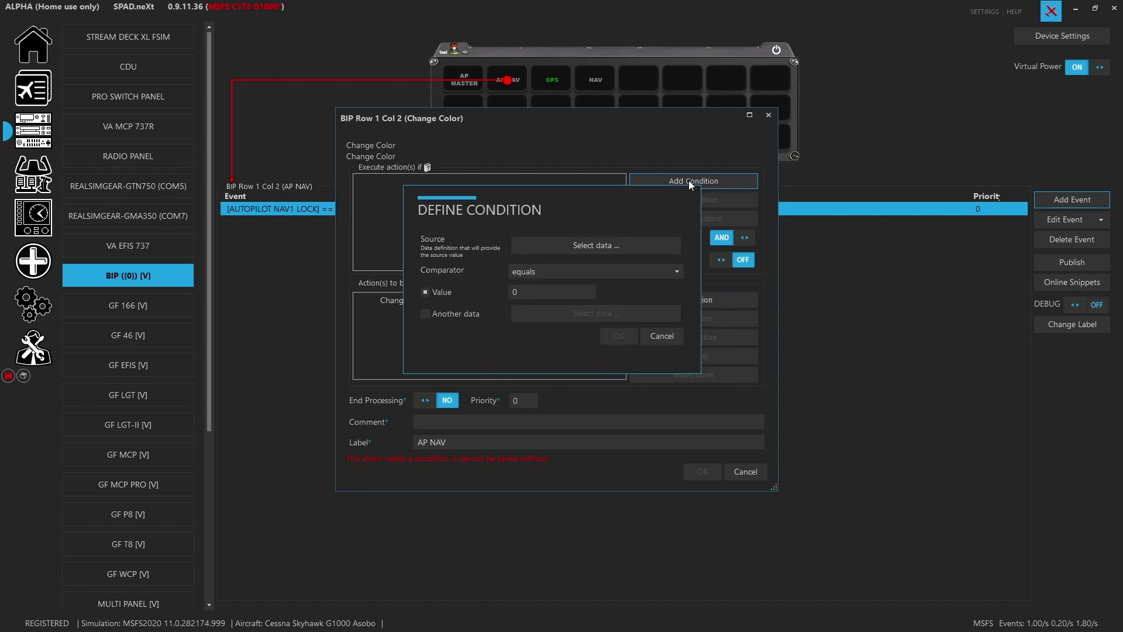
left_click(624, 242)
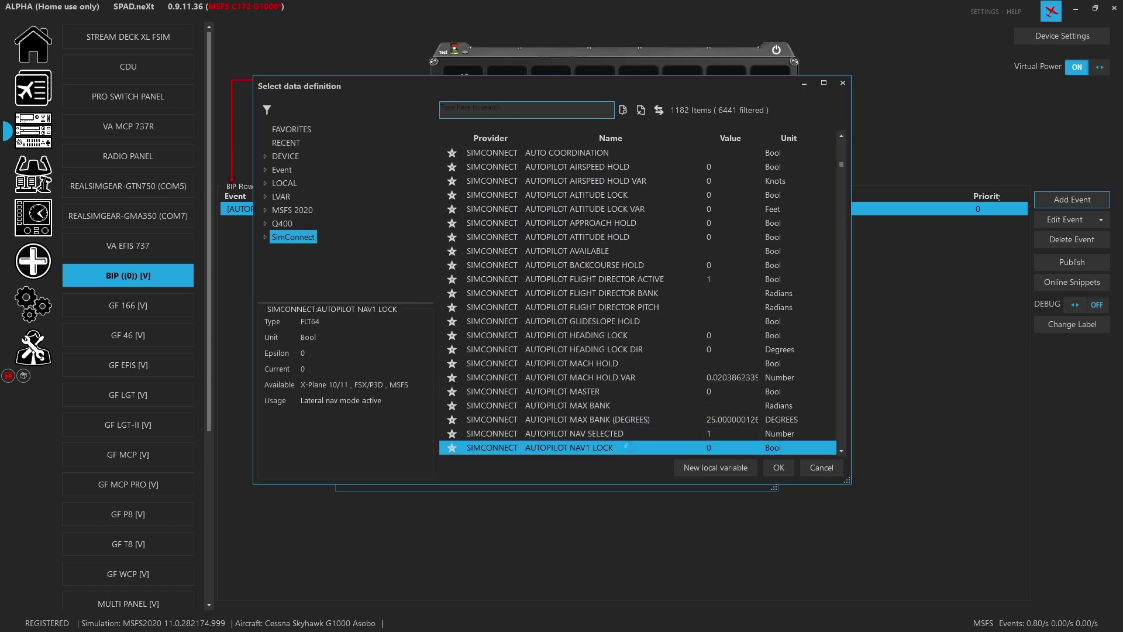
double_click(630, 447)
left_click(550, 293)
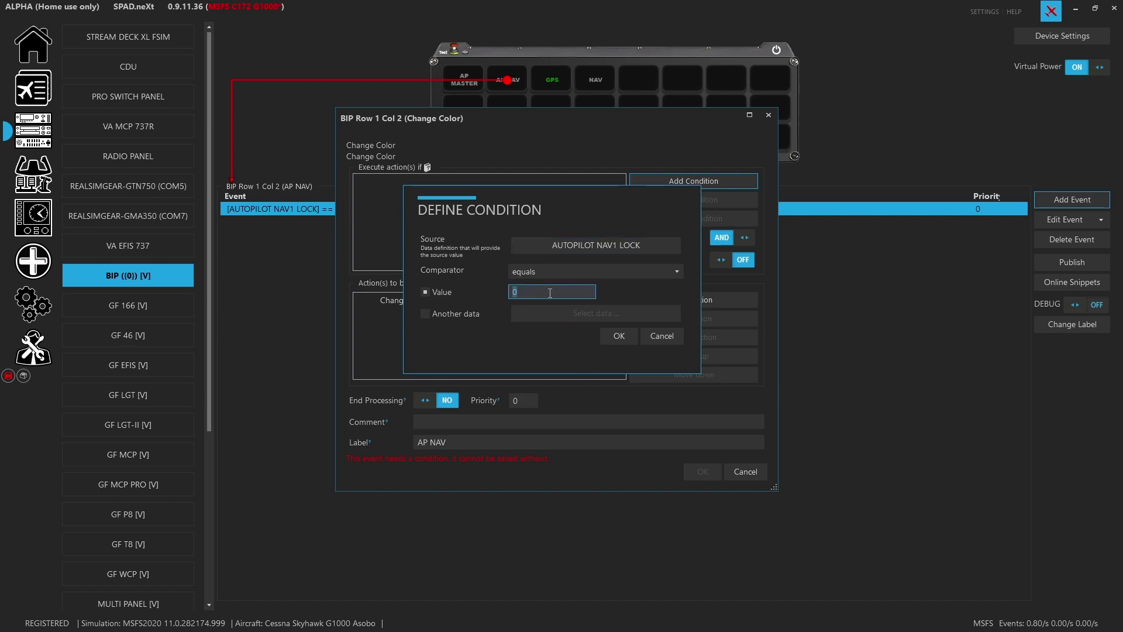
type("1")
left_click(614, 340)
left_click(696, 469)
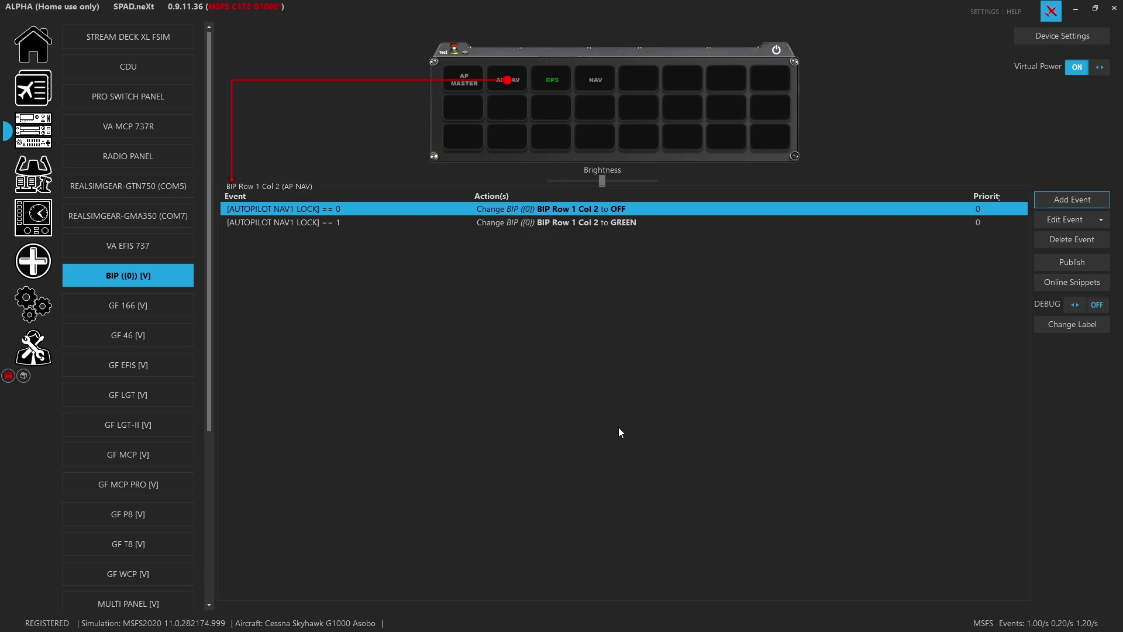
Save the profile, add spacing to the 'AP NAV' label, and deselect the plate.
left_click(8, 375)
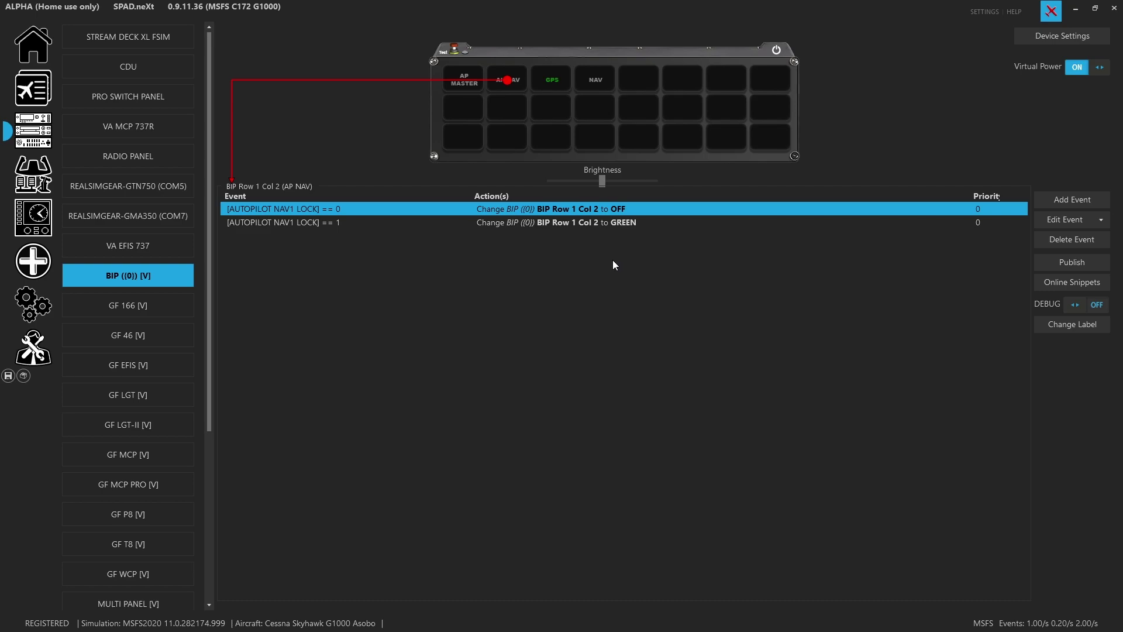
left_click(1072, 325)
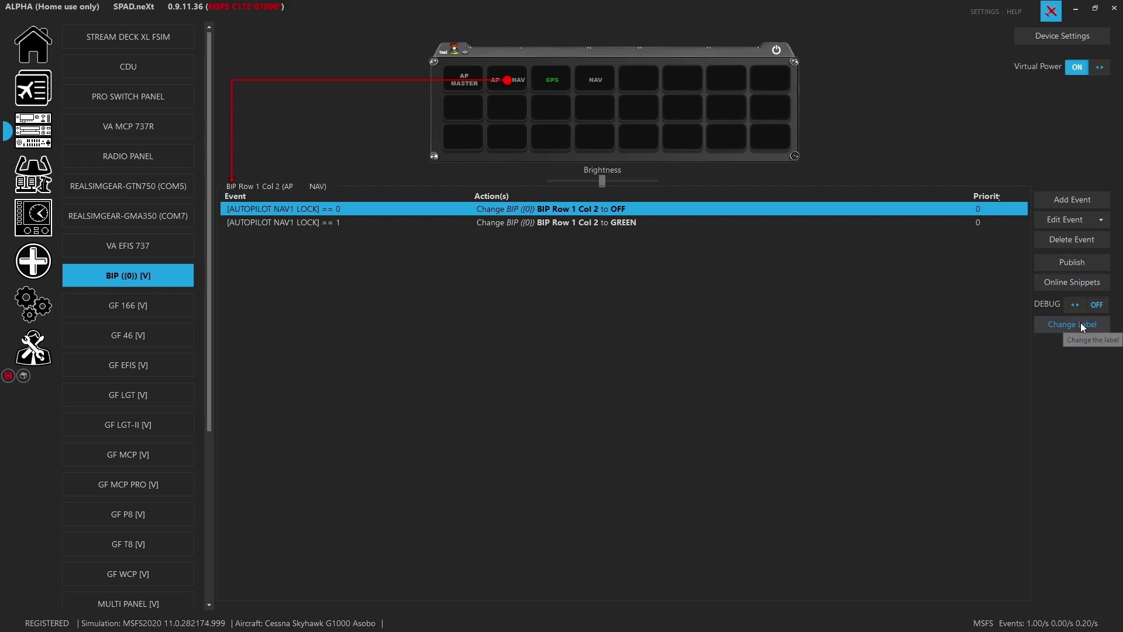
left_click(497, 313)
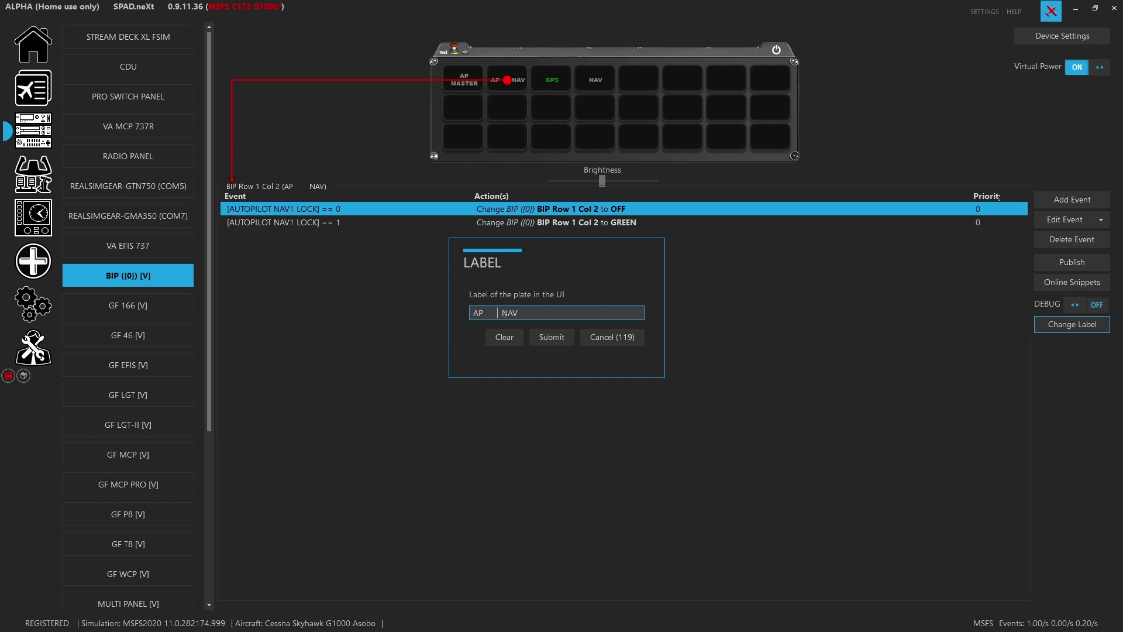
left_click(549, 338)
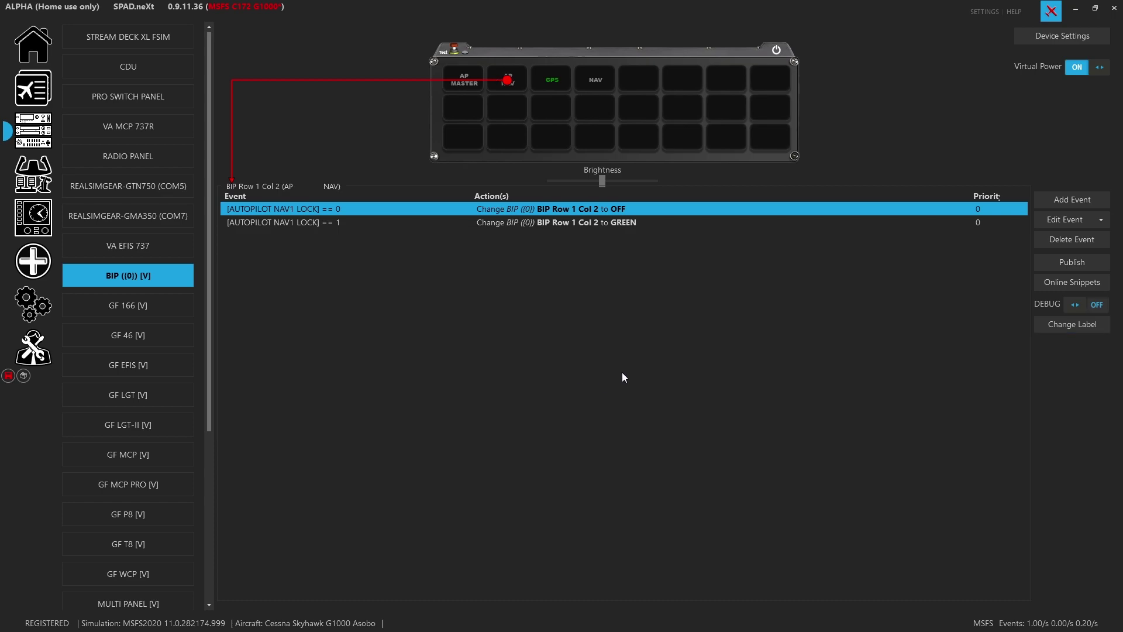
left_click(510, 87)
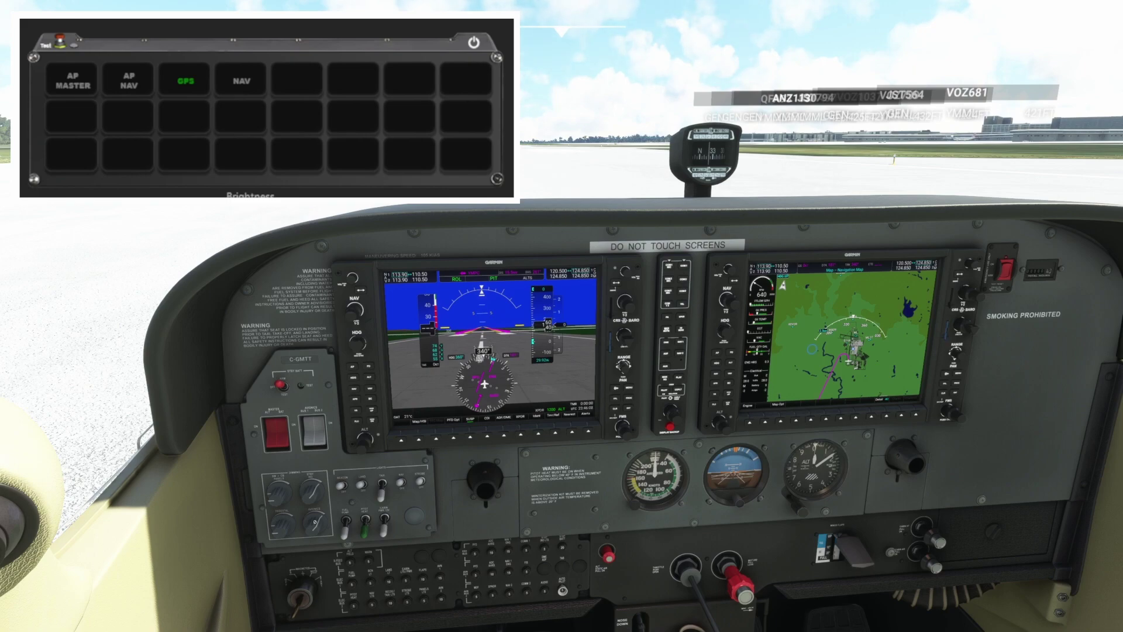
Switch the master battery off and back on so the GPS plate goes dark, then relights green.
left_click(286, 443)
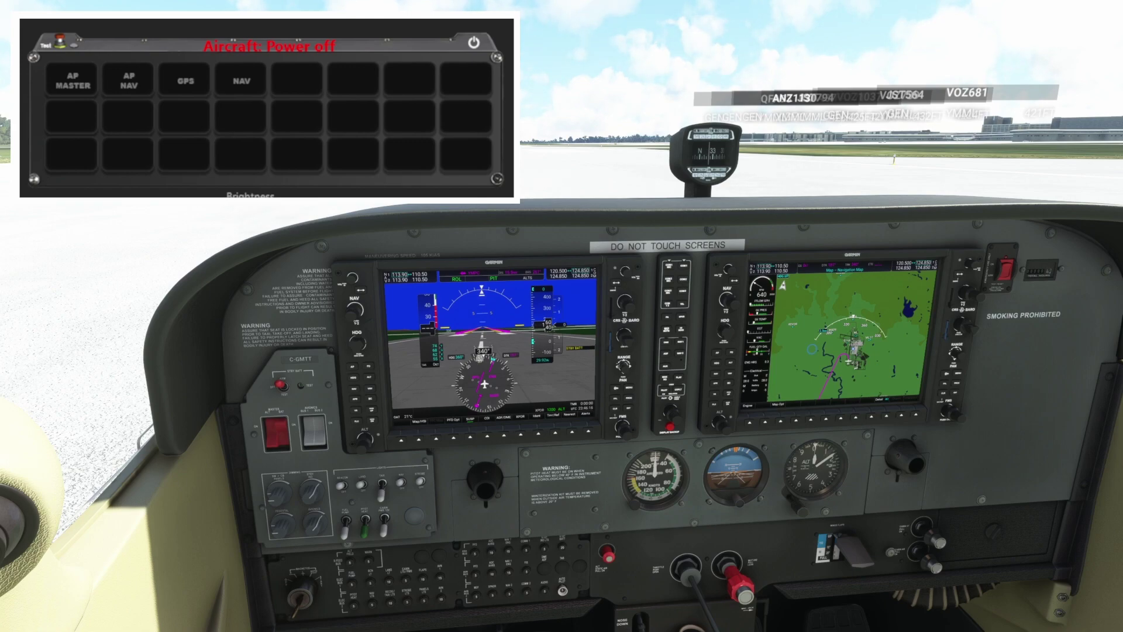
left_click(284, 429)
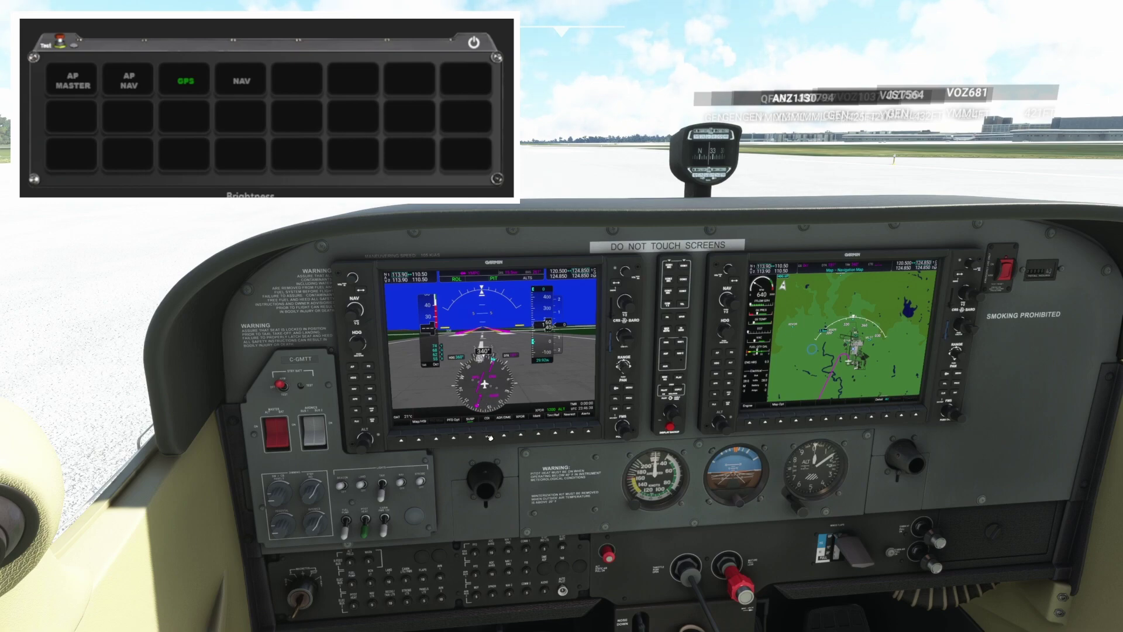
Cycle the CDI navigation source between GPS, NAV1 and NAV2 several times, ending back on GPS.
left_click(490, 436)
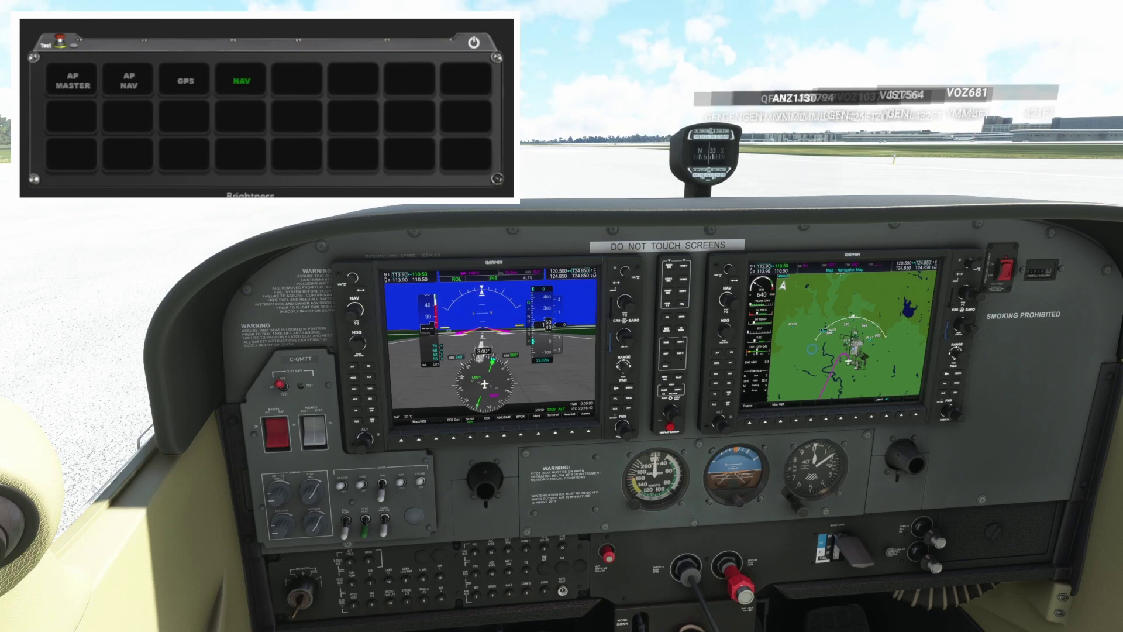
left_click(489, 436)
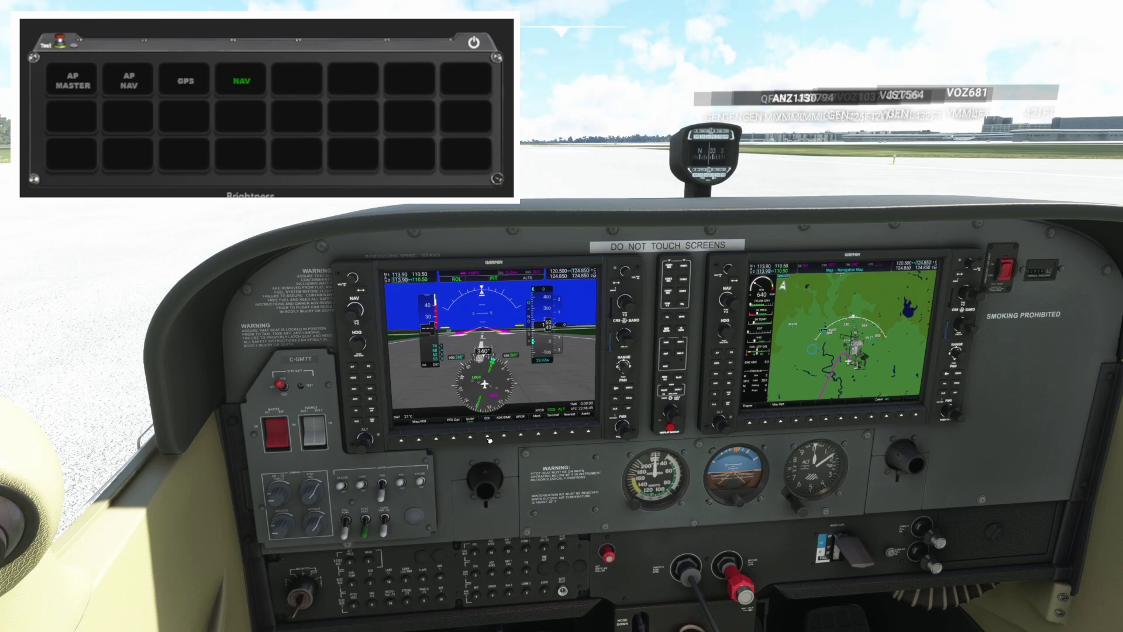
left_click(489, 437)
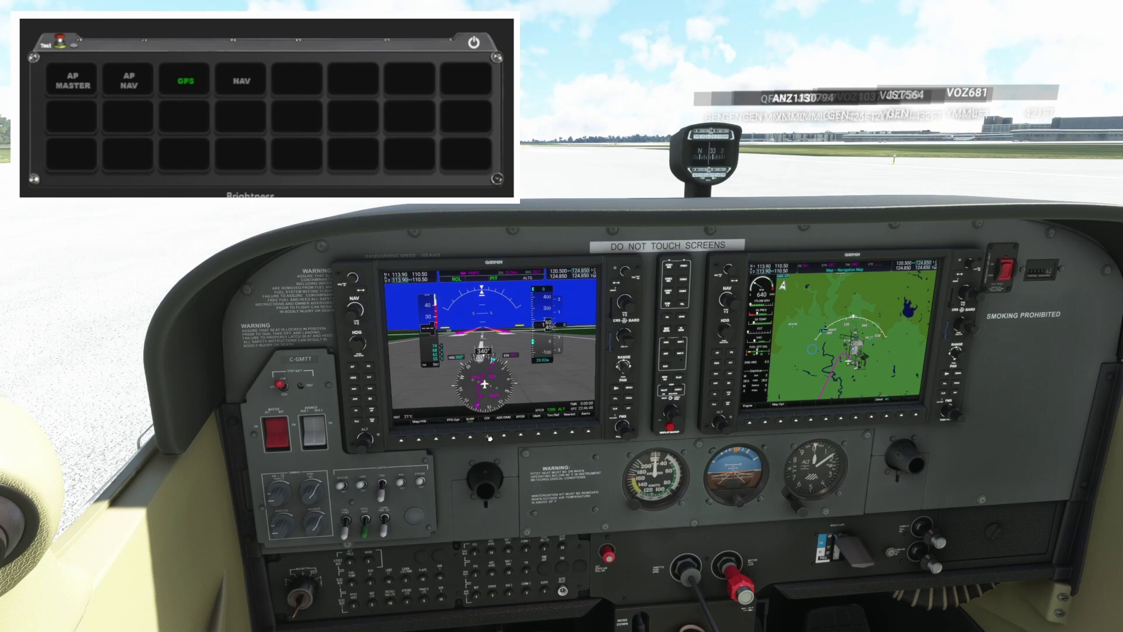
left_click(489, 436)
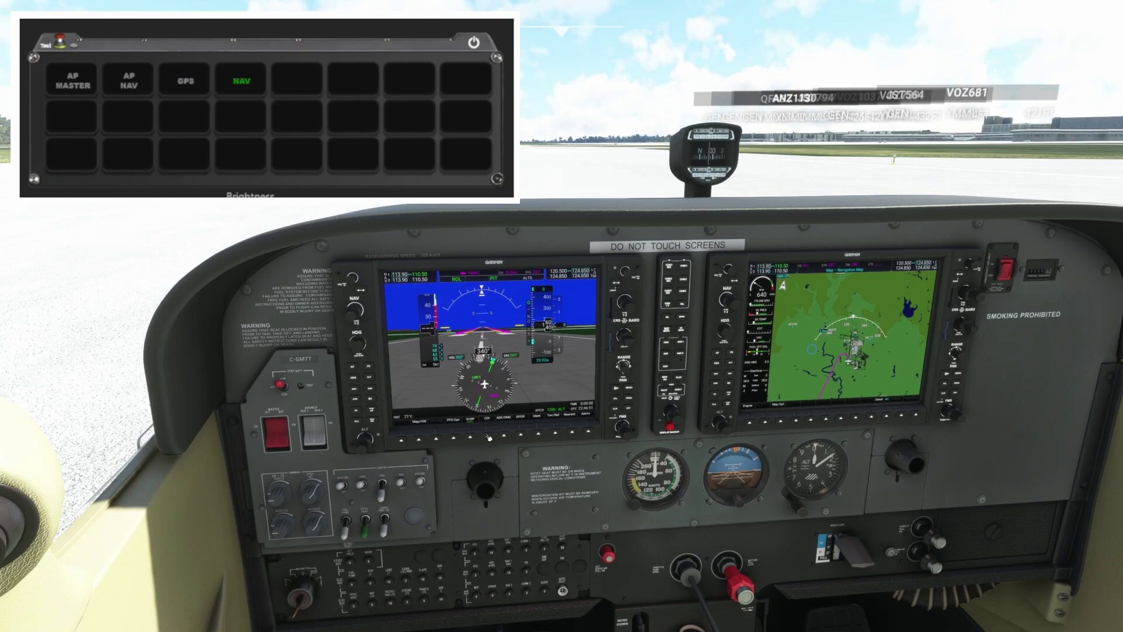
left_click(490, 437)
left_click(489, 437)
left_click(489, 437)
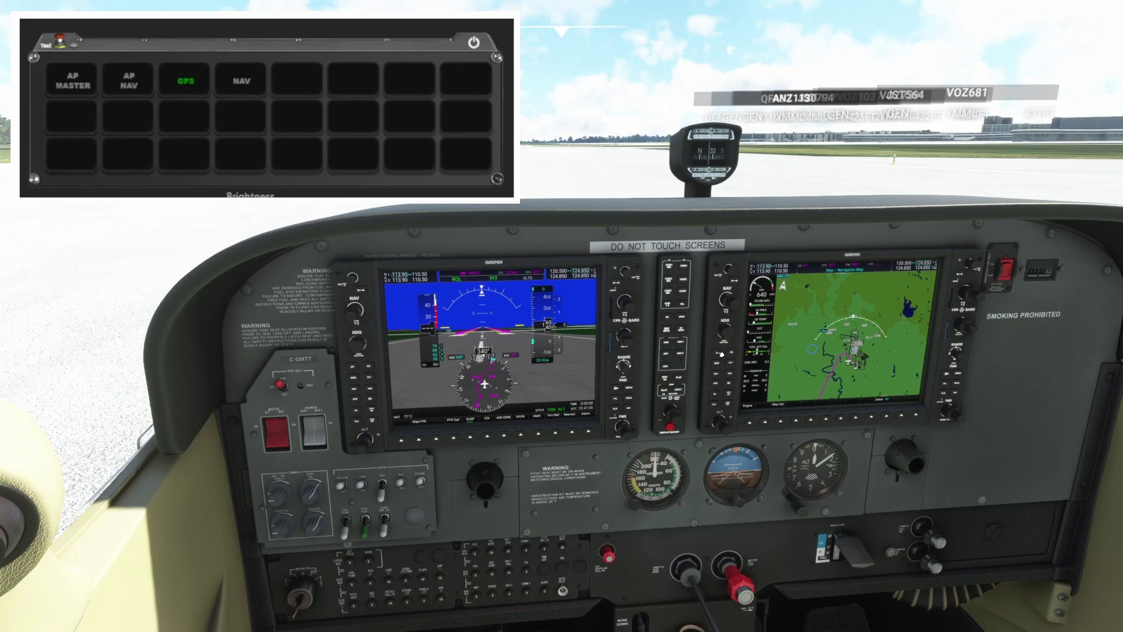
Engage the autopilot with Z to light AP MASTER, then disconnect it again.
key("z")
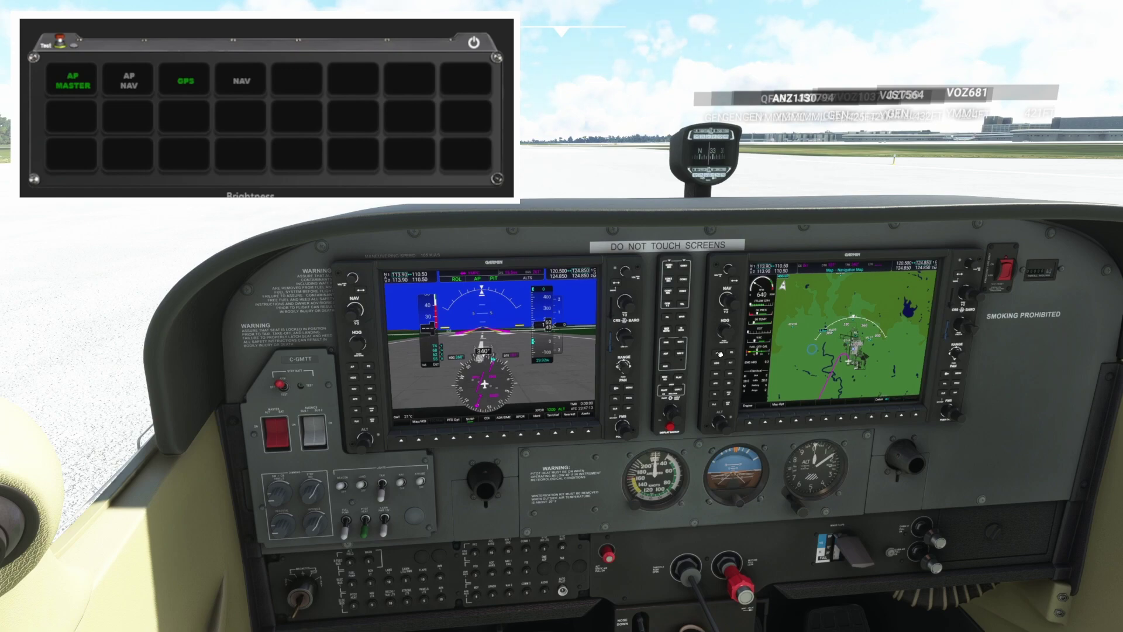
left_click(720, 353)
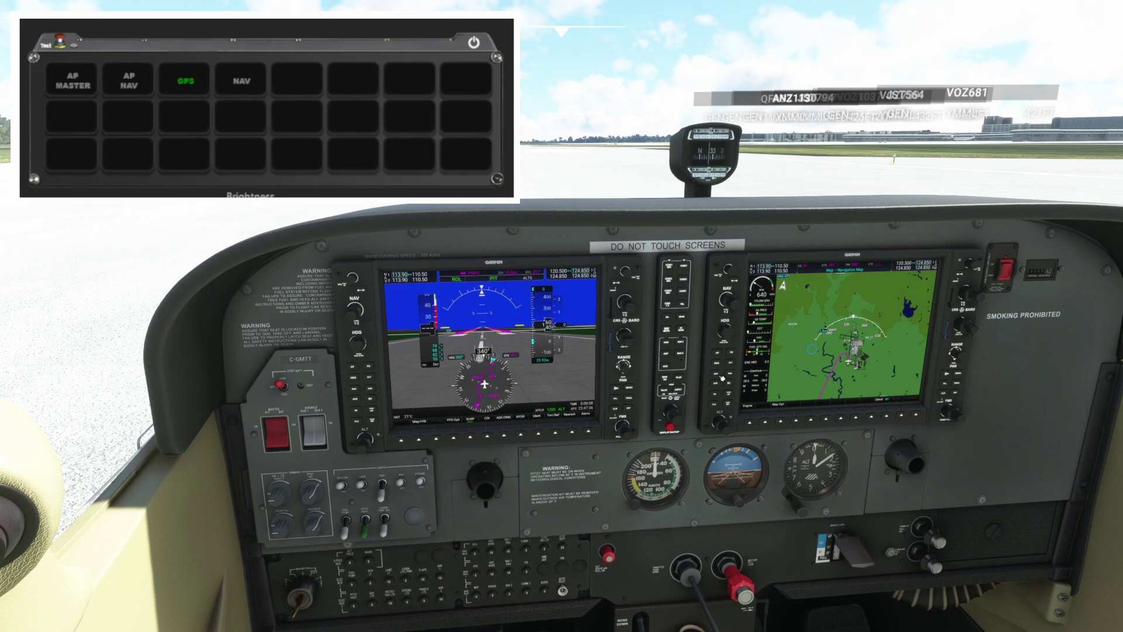
Engage autopilot NAV mode with Ctrl+N so AP NAV lights green beside GPS.
key("ctrl+n")
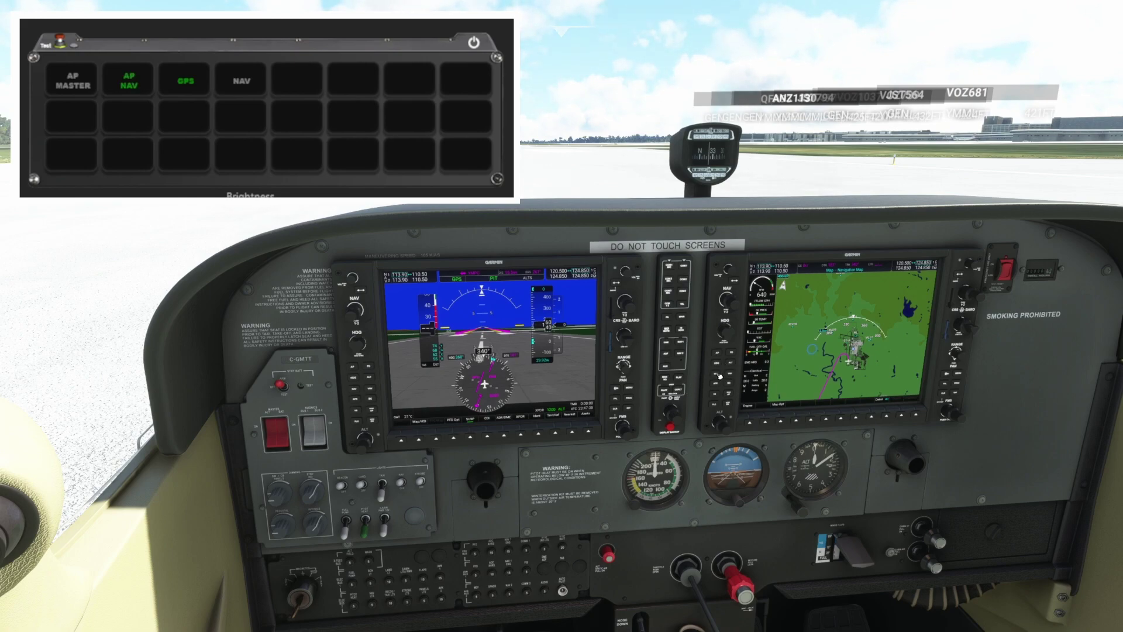